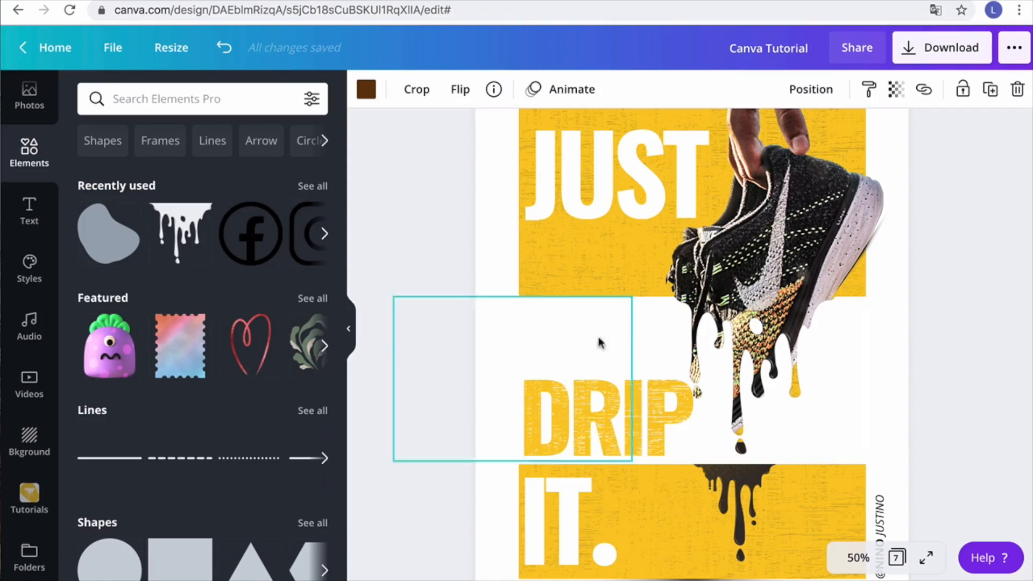
Examine the finished "JUST DRIP IT." sneaker poster on page 1 and go to the blank page 2
{"action": "scroll", "coordinate": [775, 344], "scroll_direction": "up", "scroll_amount": 2}
{"action": "scroll", "coordinate": [702, 270], "scroll_direction": "down", "scroll_amount": 3}
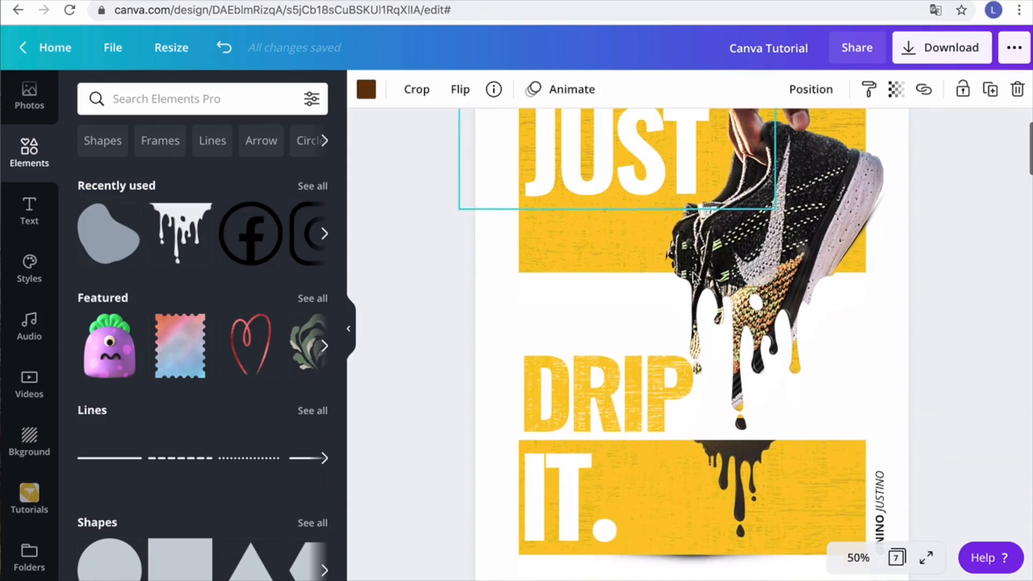
{"action": "scroll", "coordinate": [671, 383], "scroll_direction": "down", "scroll_amount": 2}
{"action": "scroll", "coordinate": [671, 382], "scroll_direction": "up", "scroll_amount": 4}
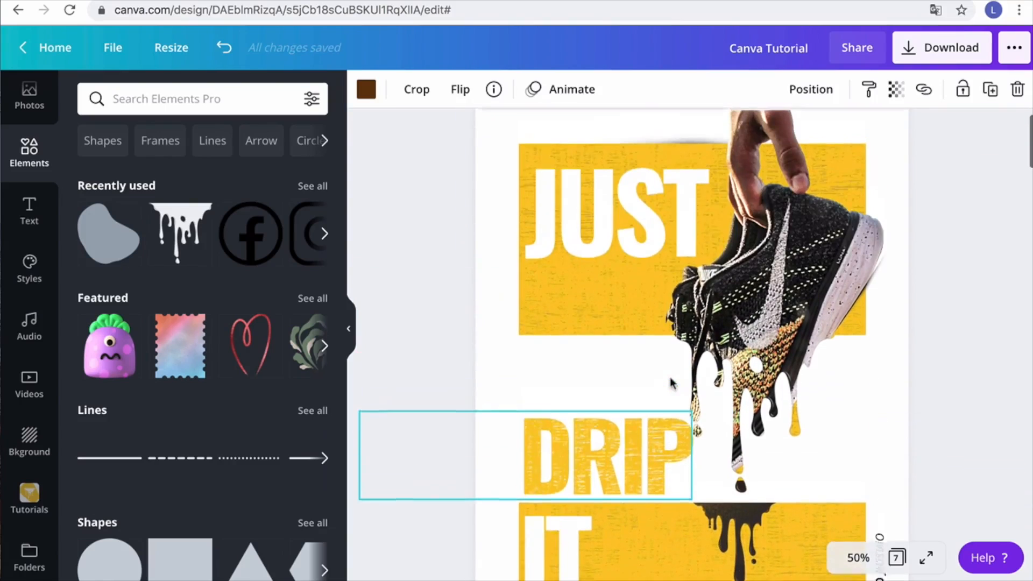
{"action": "scroll", "coordinate": [751, 431], "scroll_direction": "down", "scroll_amount": 4}
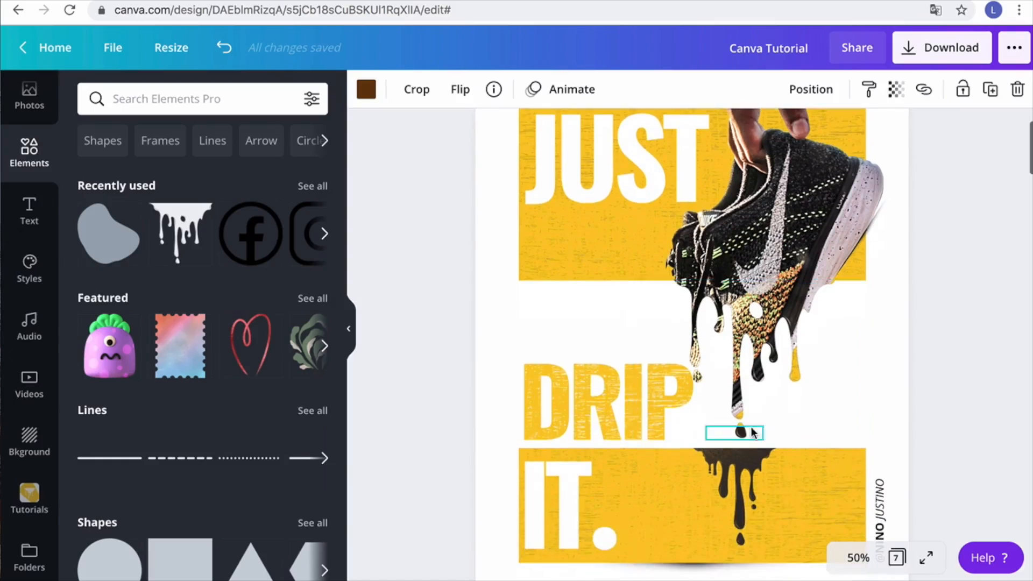
{"action": "scroll", "coordinate": [747, 401], "scroll_direction": "down", "scroll_amount": 2}
{"action": "scroll", "coordinate": [747, 401], "scroll_direction": "up", "scroll_amount": 4}
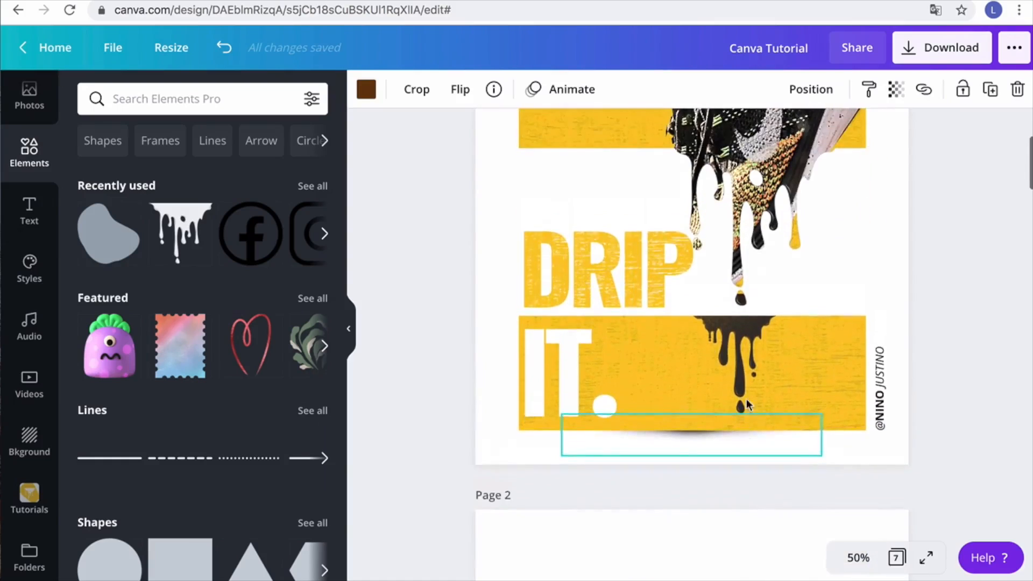
{"action": "scroll", "coordinate": [747, 401], "scroll_direction": "down", "scroll_amount": 4}
{"action": "scroll", "coordinate": [746, 401], "scroll_direction": "down", "scroll_amount": 5}
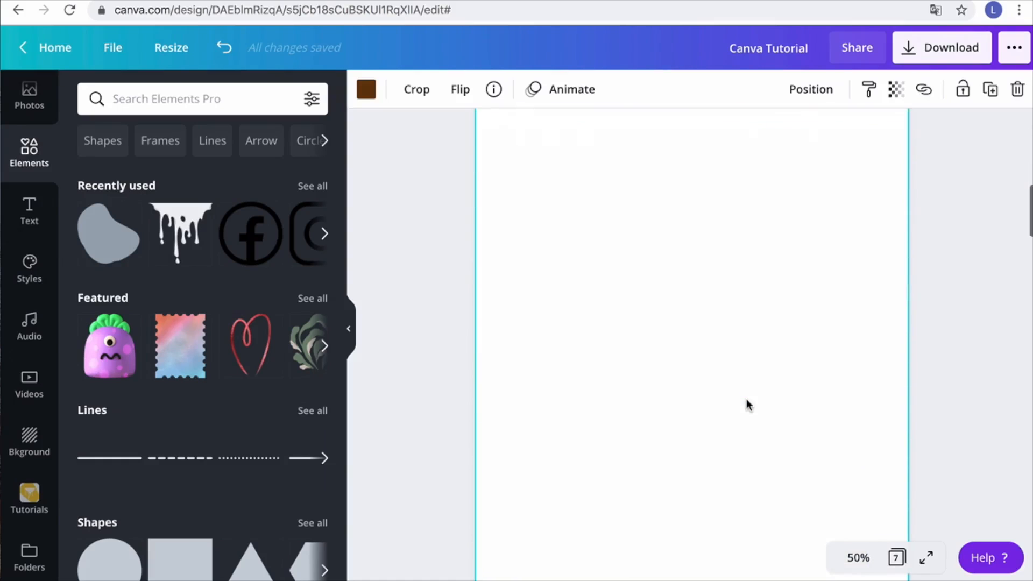
{"action": "scroll", "coordinate": [701, 339], "scroll_direction": "down", "scroll_amount": 1}
Search the elements for "drip" and add the glossy paint-drip graphic with the oval hole to page 2
{"action": "left_click", "coordinate": [139, 99]}
{"action": "type", "text": "drip"}
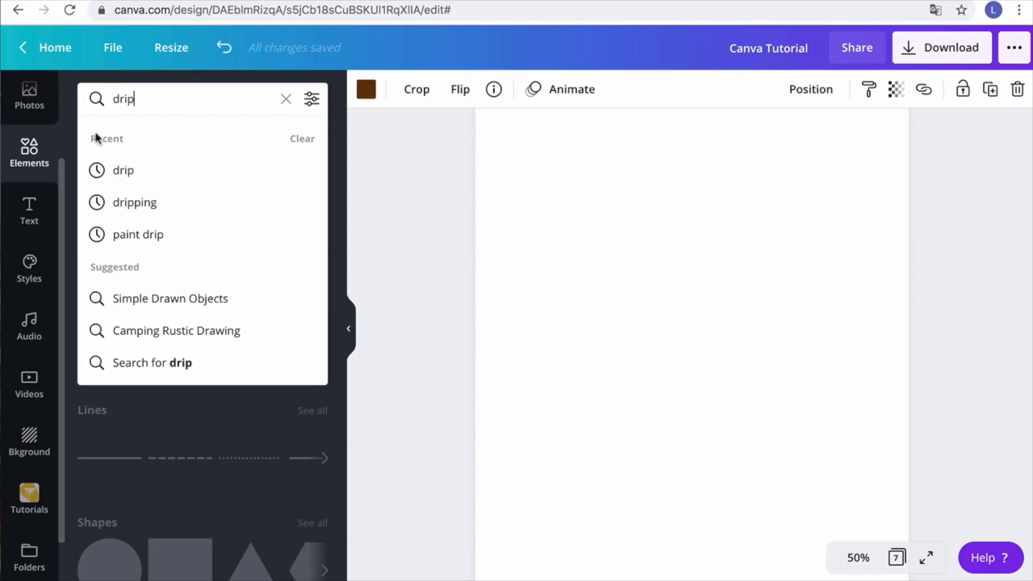
{"action": "key", "text": "Return"}
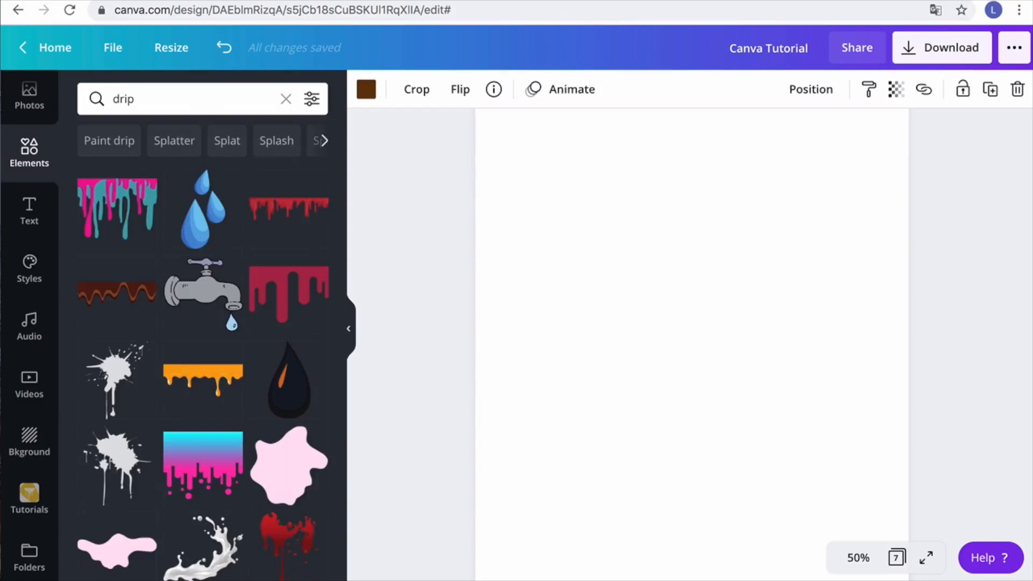
{"action": "scroll", "coordinate": [194, 317], "scroll_direction": "down", "scroll_amount": 8}
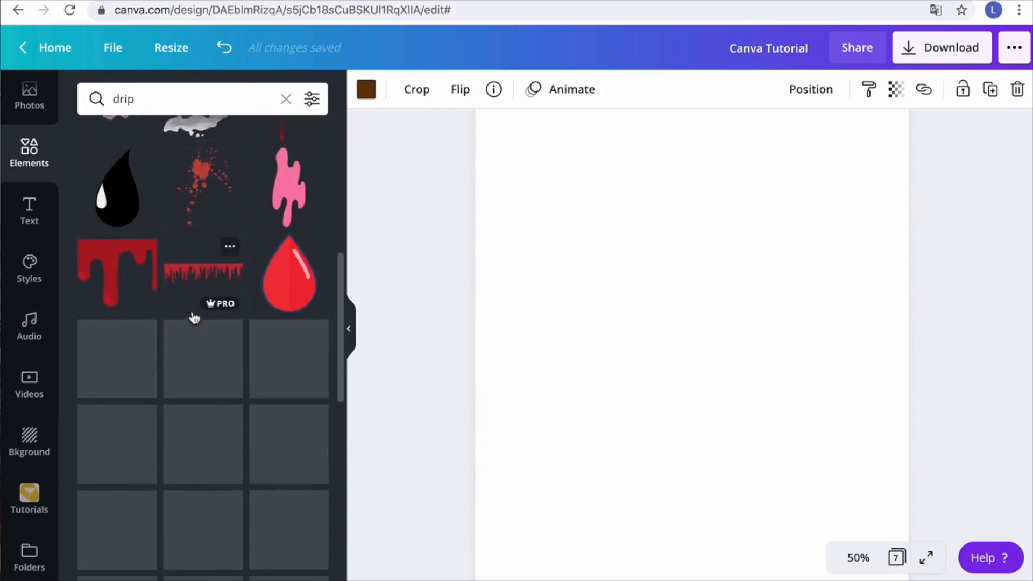
{"action": "scroll", "coordinate": [194, 317], "scroll_direction": "down", "scroll_amount": 8}
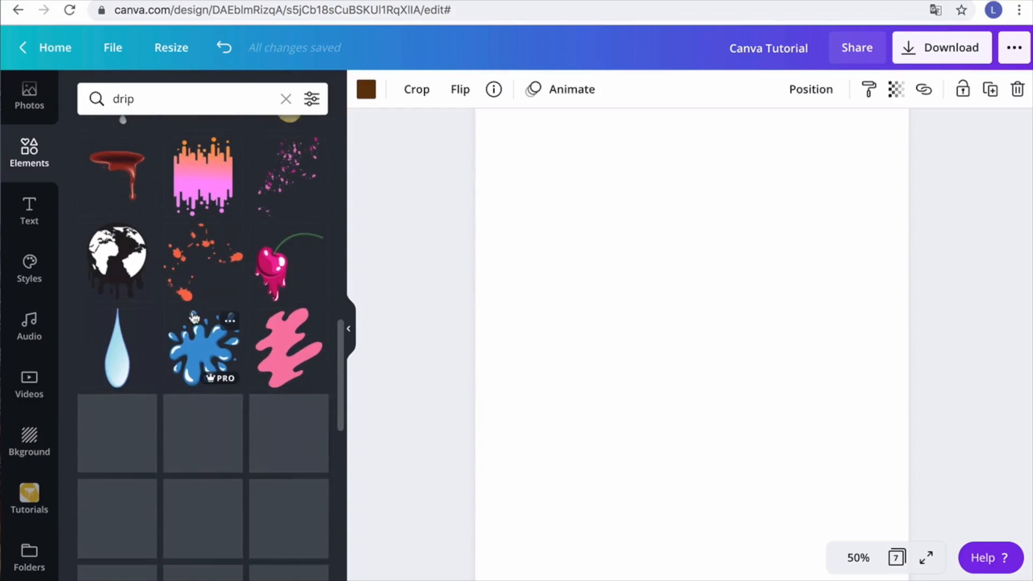
{"action": "scroll", "coordinate": [194, 318], "scroll_direction": "down", "scroll_amount": 7}
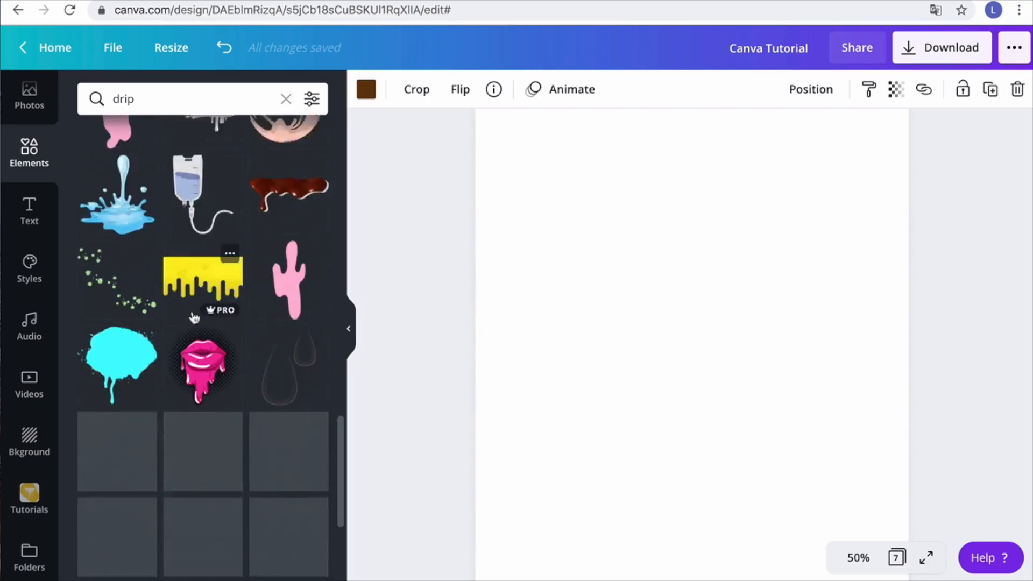
{"action": "scroll", "coordinate": [194, 317], "scroll_direction": "down", "scroll_amount": 5}
{"action": "scroll", "coordinate": [184, 338], "scroll_direction": "down", "scroll_amount": 8}
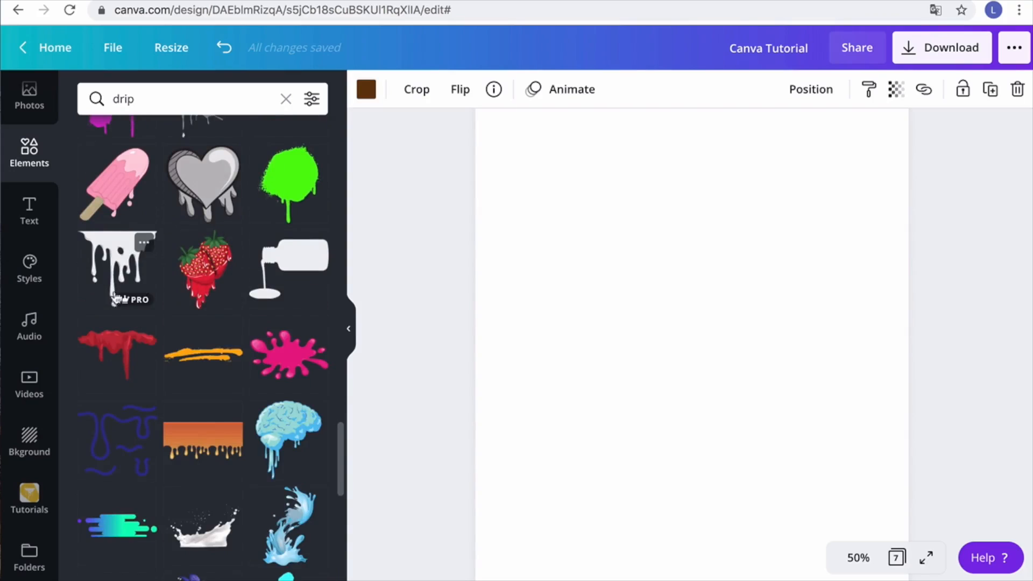
{"action": "mouse_move", "coordinate": [122, 299]}
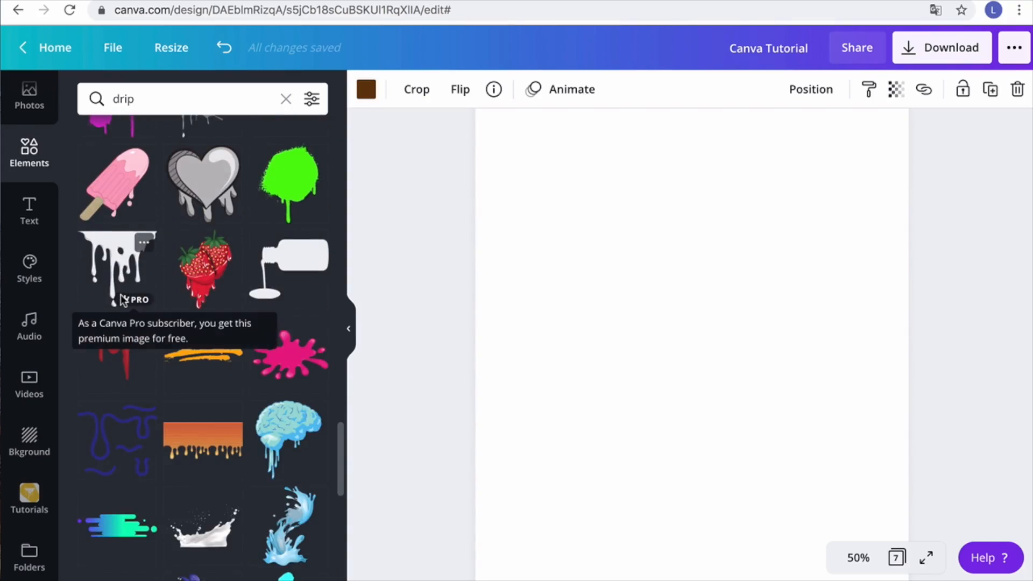
{"action": "left_click", "coordinate": [121, 260]}
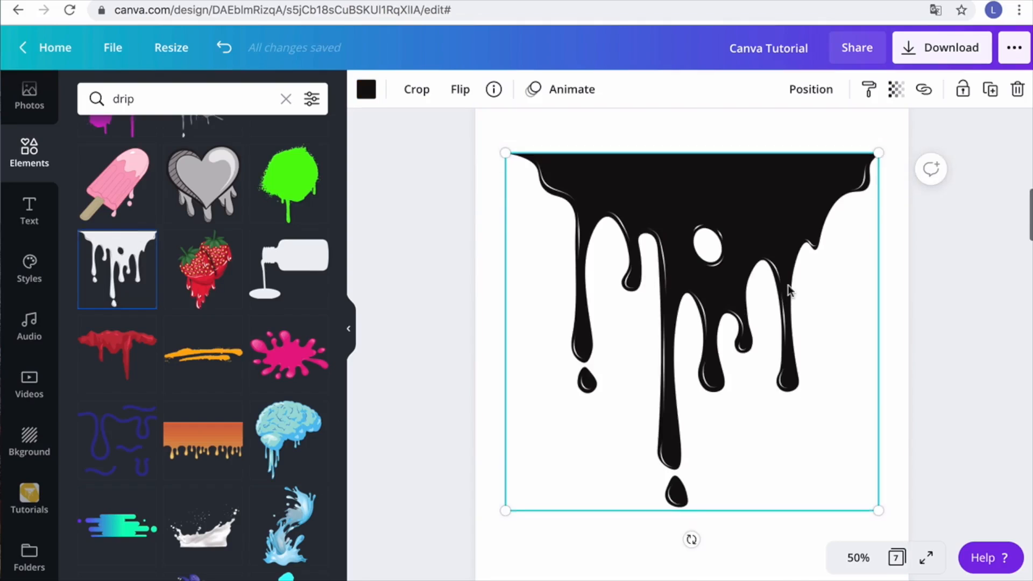
Compare the drip graphic with the dripping shoe on the page 1 poster, and delete the graphic from page 2
{"action": "scroll", "coordinate": [784, 291], "scroll_direction": "up", "scroll_amount": 2}
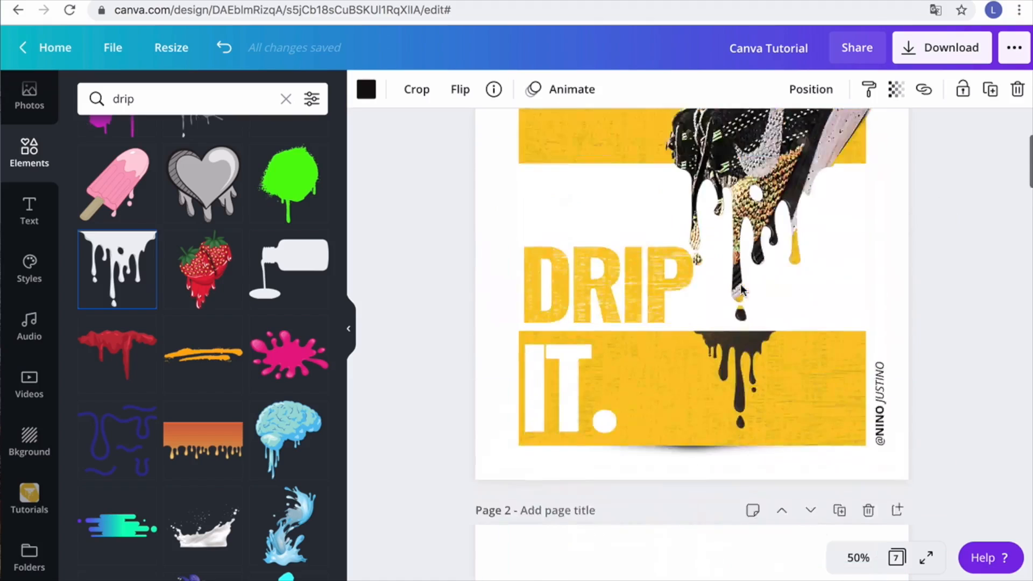
{"action": "scroll", "coordinate": [689, 345], "scroll_direction": "up", "scroll_amount": 3}
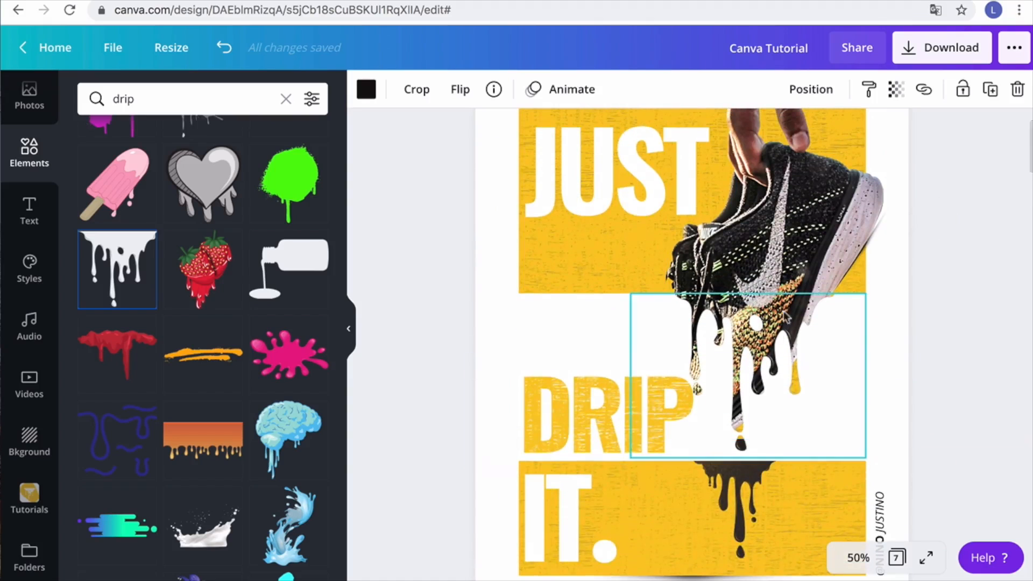
{"action": "scroll", "coordinate": [754, 377], "scroll_direction": "down", "scroll_amount": 5}
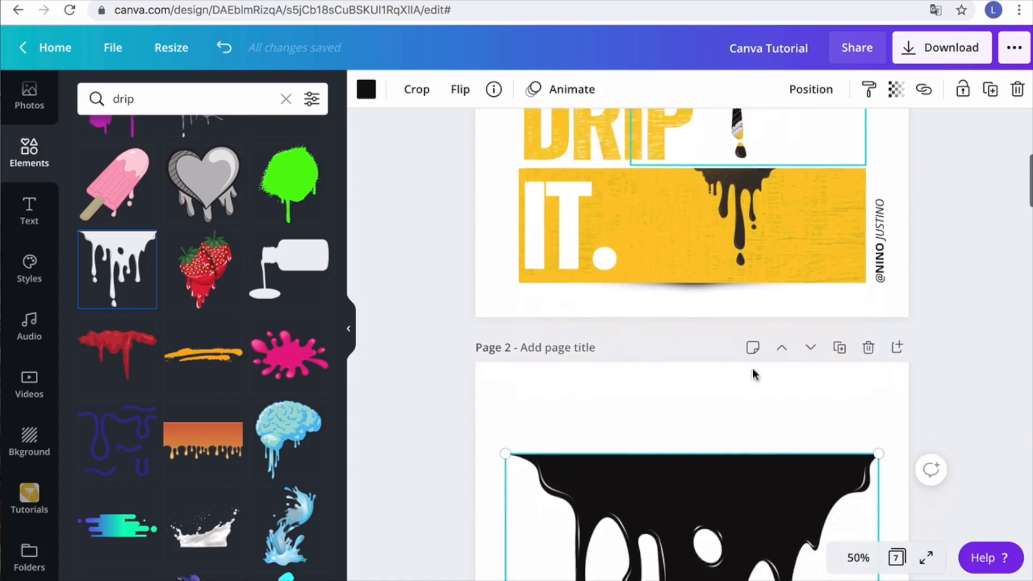
{"action": "scroll", "coordinate": [753, 374], "scroll_direction": "down", "scroll_amount": 4}
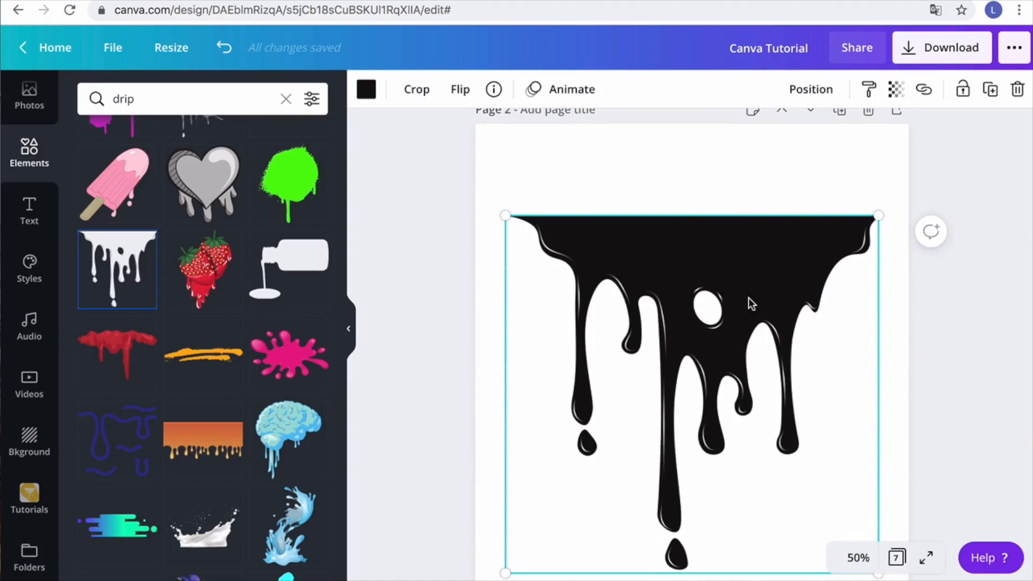
{"action": "scroll", "coordinate": [752, 303], "scroll_direction": "up", "scroll_amount": 7}
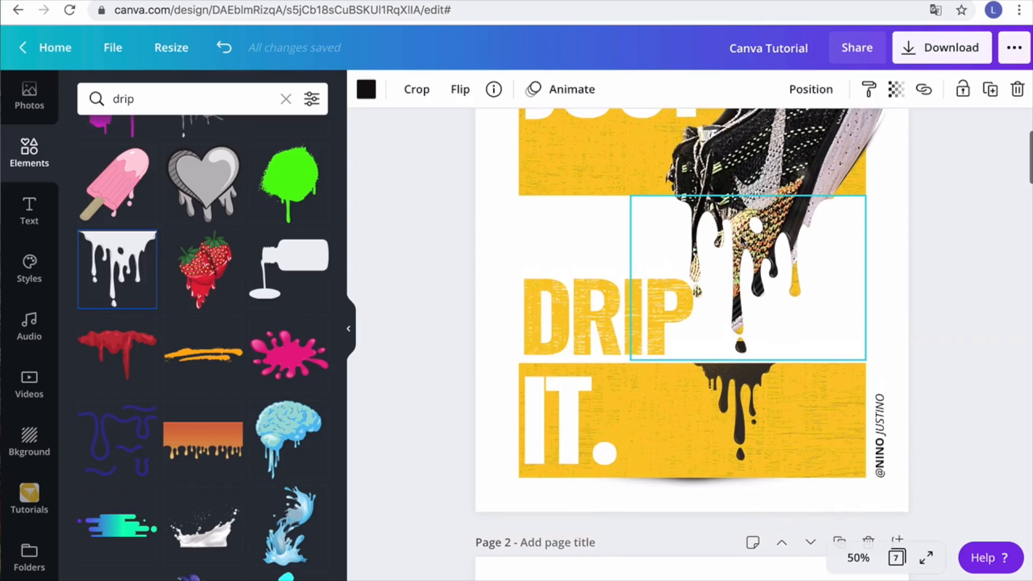
{"action": "scroll", "coordinate": [741, 240], "scroll_direction": "down", "scroll_amount": 7}
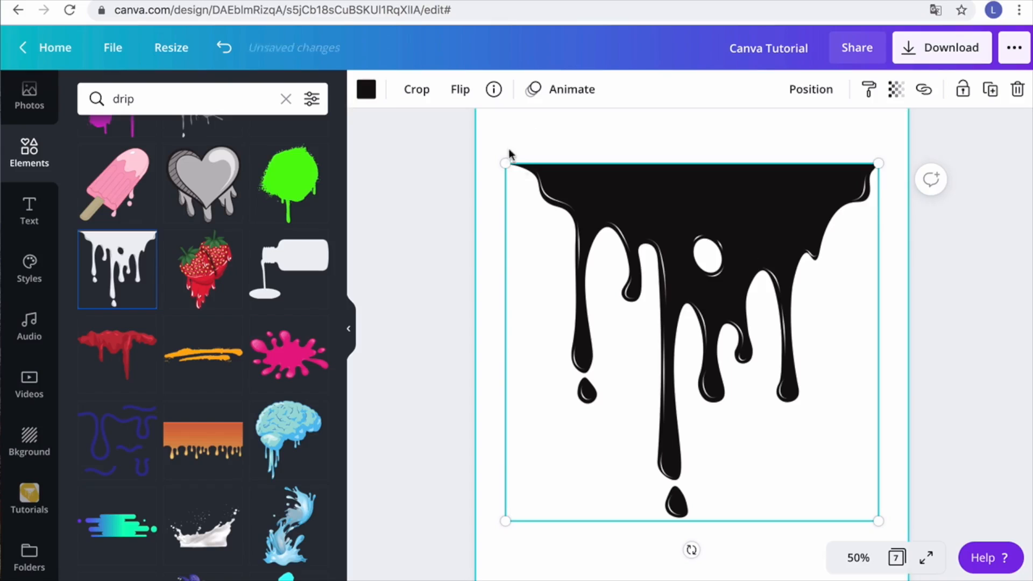
{"action": "scroll", "coordinate": [712, 273], "scroll_direction": "down", "scroll_amount": 5}
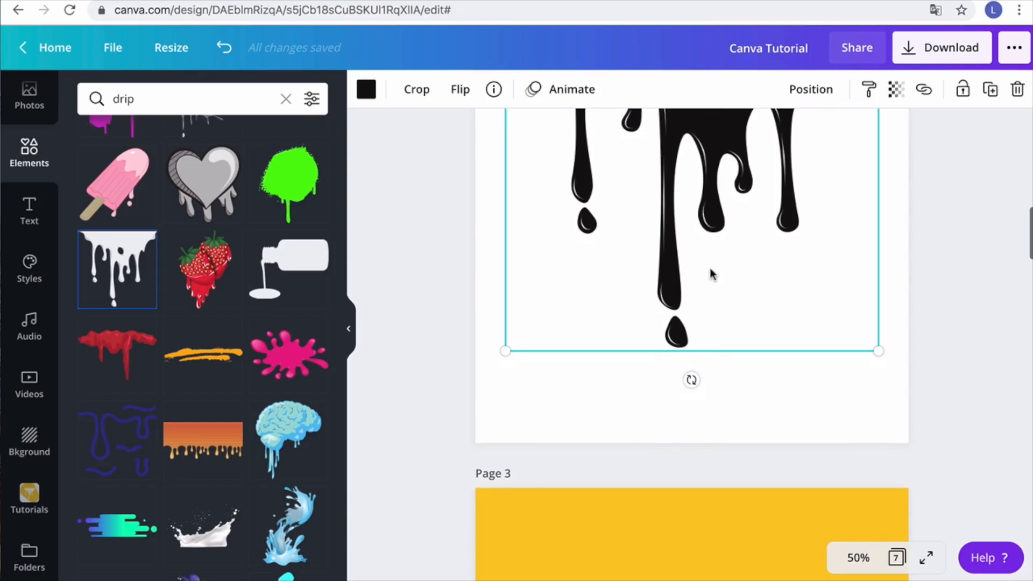
{"action": "scroll", "coordinate": [712, 275], "scroll_direction": "up", "scroll_amount": 5}
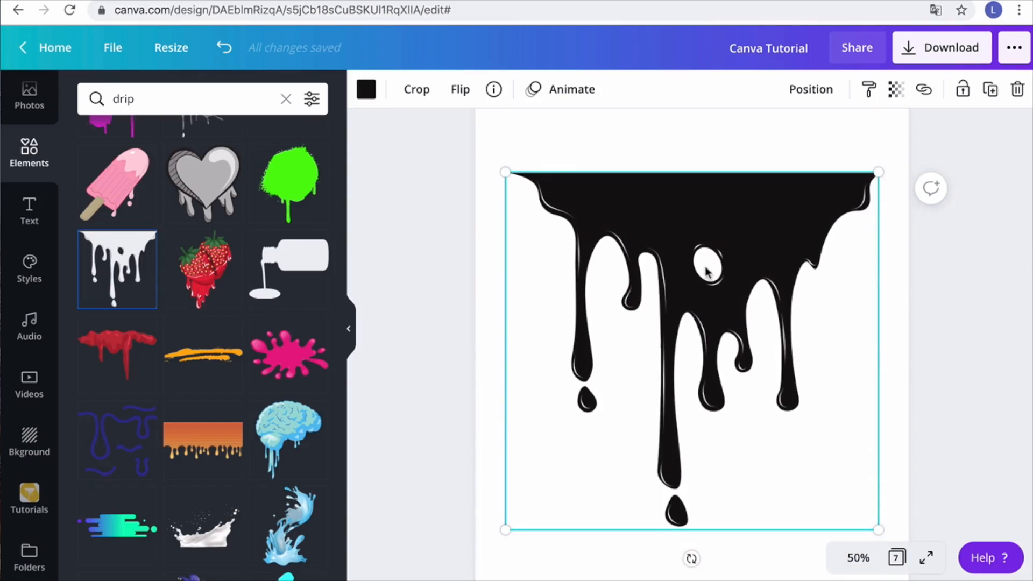
{"action": "key", "text": "Delete"}
Search the elements for "organic abstract shape" and add the grey-blue rounded blob to page 2
{"action": "left_click", "coordinate": [147, 99]}
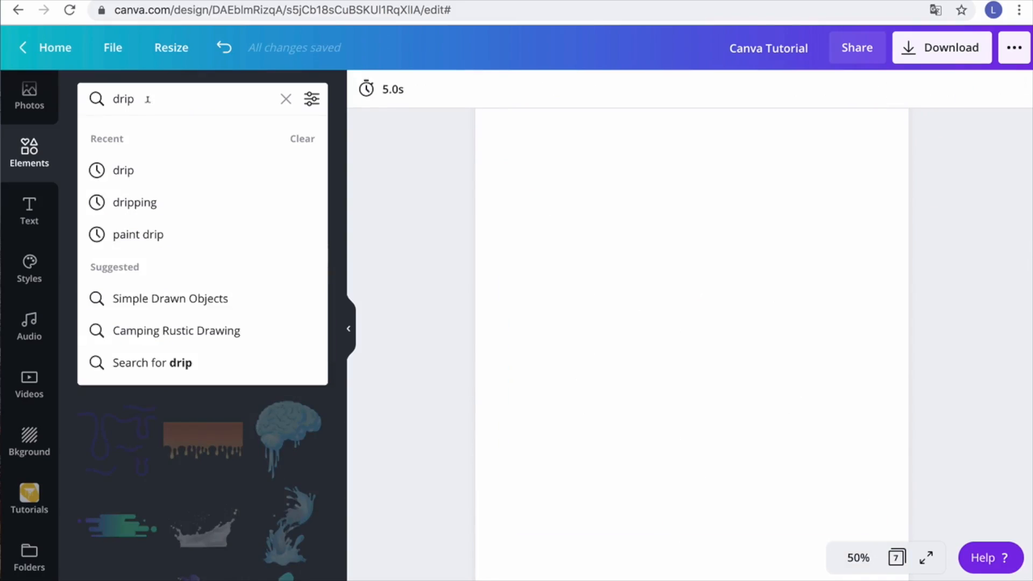
{"action": "double_click", "coordinate": [147, 99]}
{"action": "type", "text": "ab"}
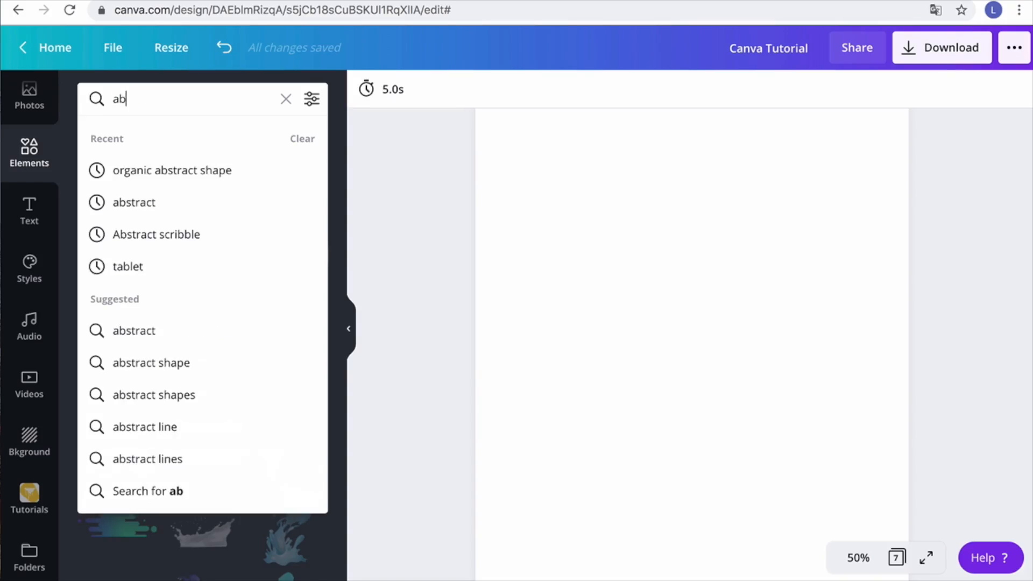
{"action": "type", "text": "st"}
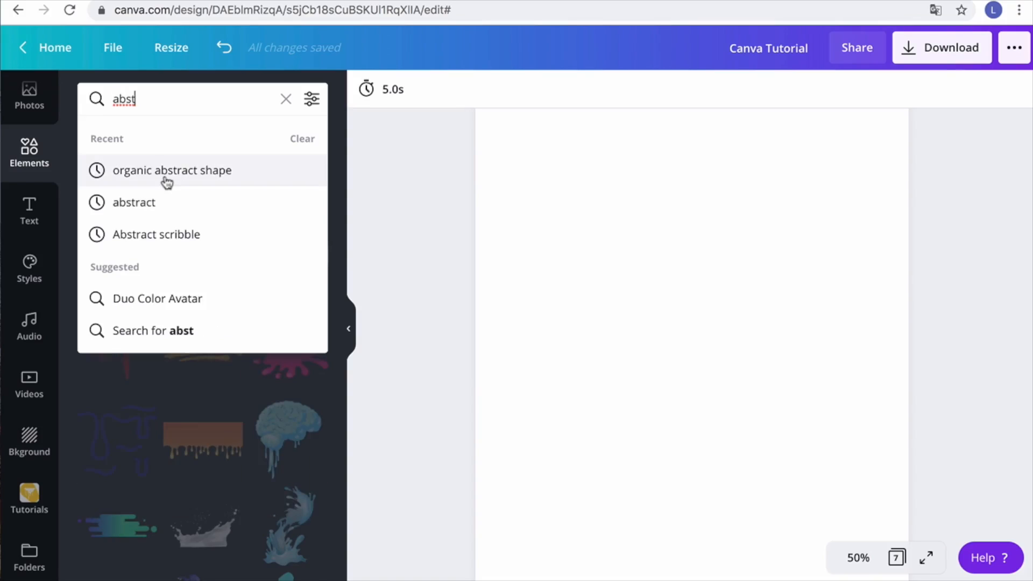
{"action": "left_click", "coordinate": [166, 179]}
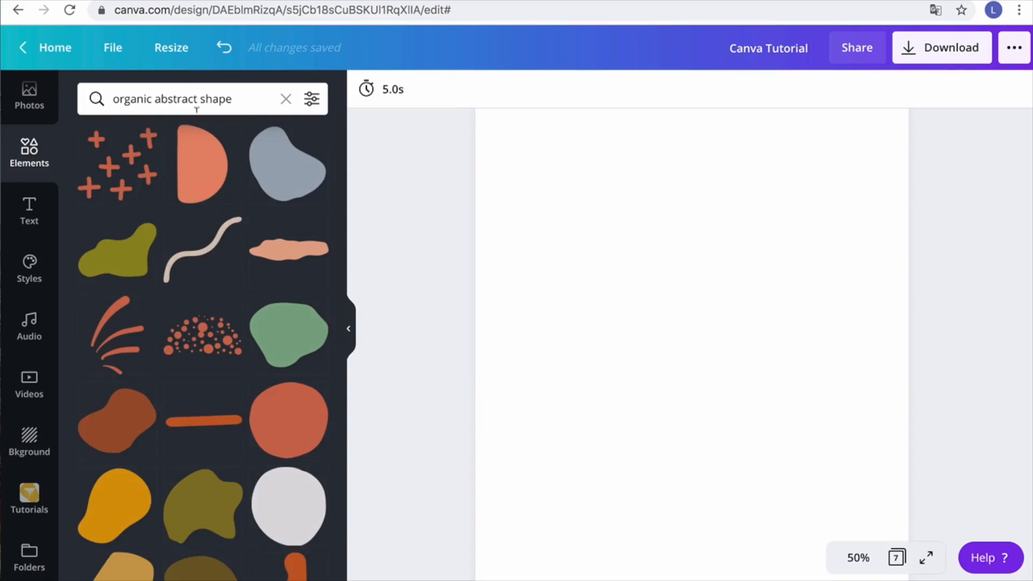
{"action": "left_click", "coordinate": [282, 156]}
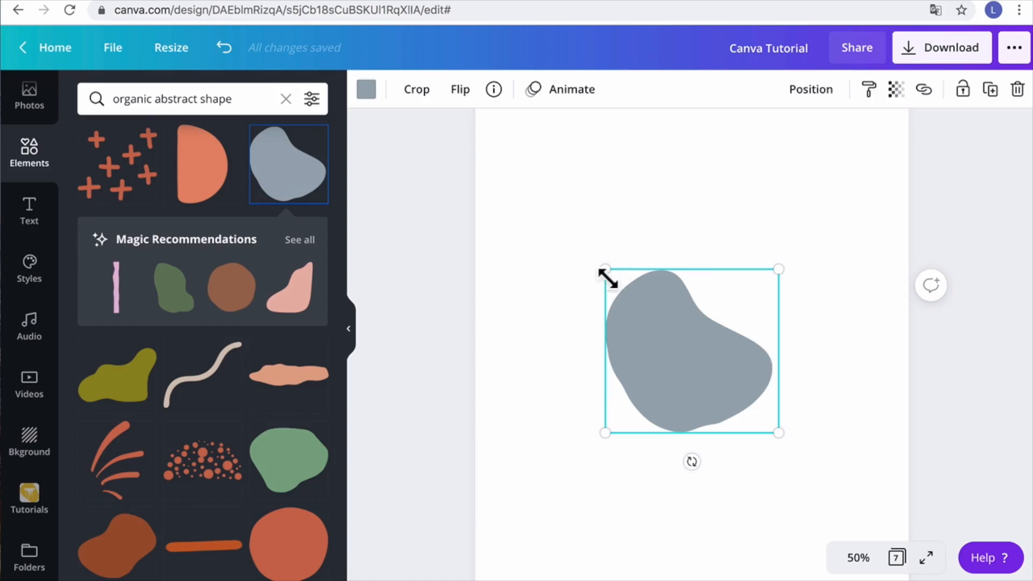
Enlarge the grey-blue blob proportionally from two opposite corners until it spans nearly the full width of page 2
{"action": "left_click_drag", "start_coordinate": [610, 277], "coordinate": [500, 185]}
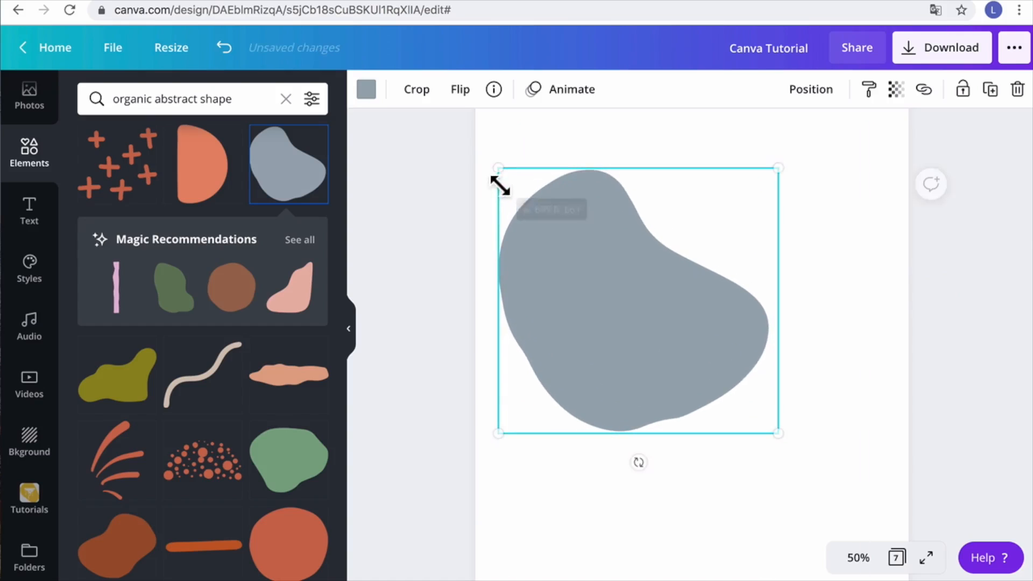
{"action": "scroll", "coordinate": [754, 406], "scroll_direction": "down", "scroll_amount": 1}
{"action": "left_click_drag", "start_coordinate": [786, 409], "coordinate": [935, 522]}
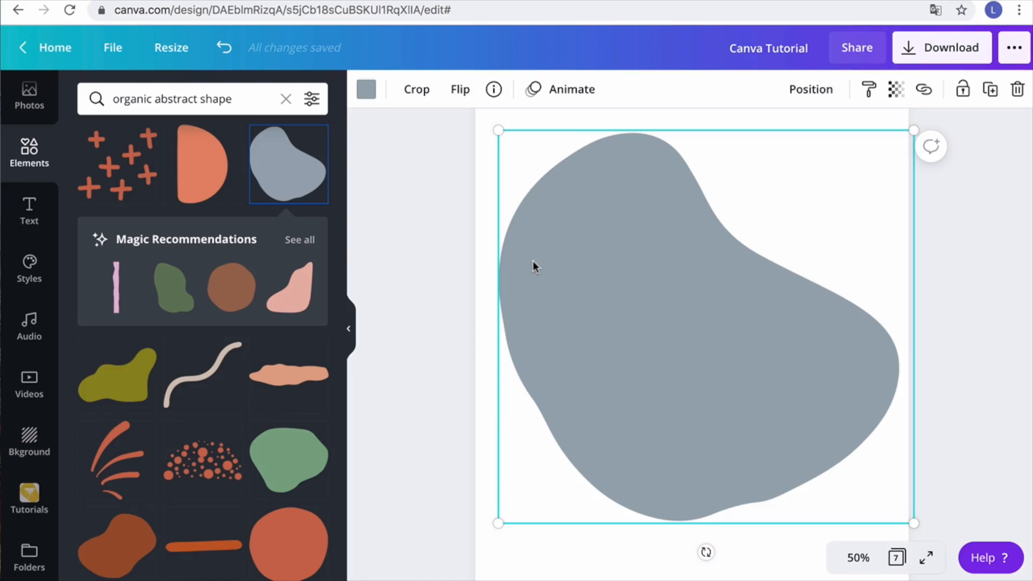
{"action": "scroll", "coordinate": [614, 303], "scroll_direction": "down", "scroll_amount": 2}
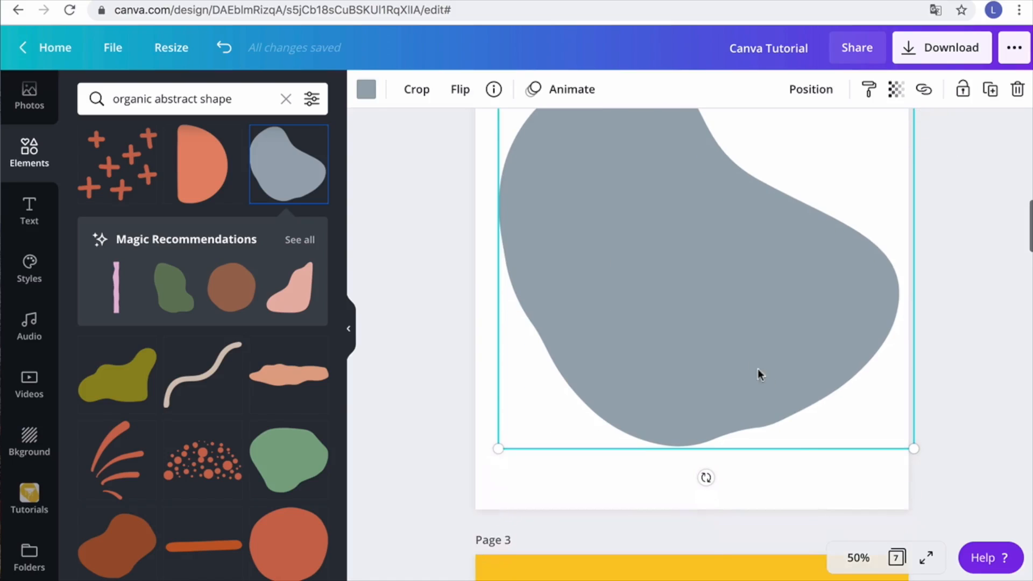
{"action": "left_click", "coordinate": [812, 476]}
{"action": "scroll", "coordinate": [882, 356], "scroll_direction": "up", "scroll_amount": 2}
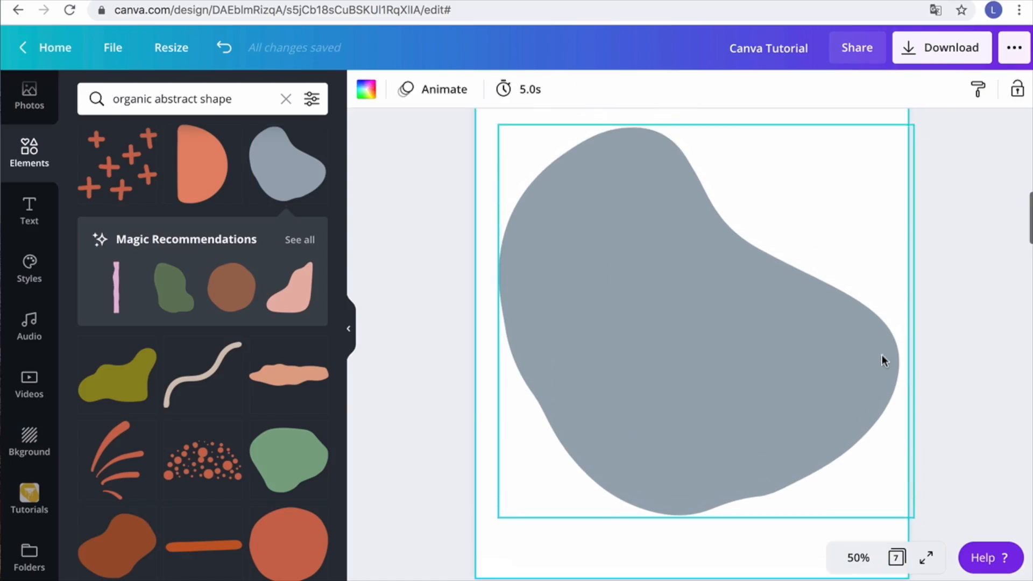
{"action": "scroll", "coordinate": [958, 367], "scroll_direction": "up", "scroll_amount": 2}
{"action": "scroll", "coordinate": [958, 363], "scroll_direction": "down", "scroll_amount": 2}
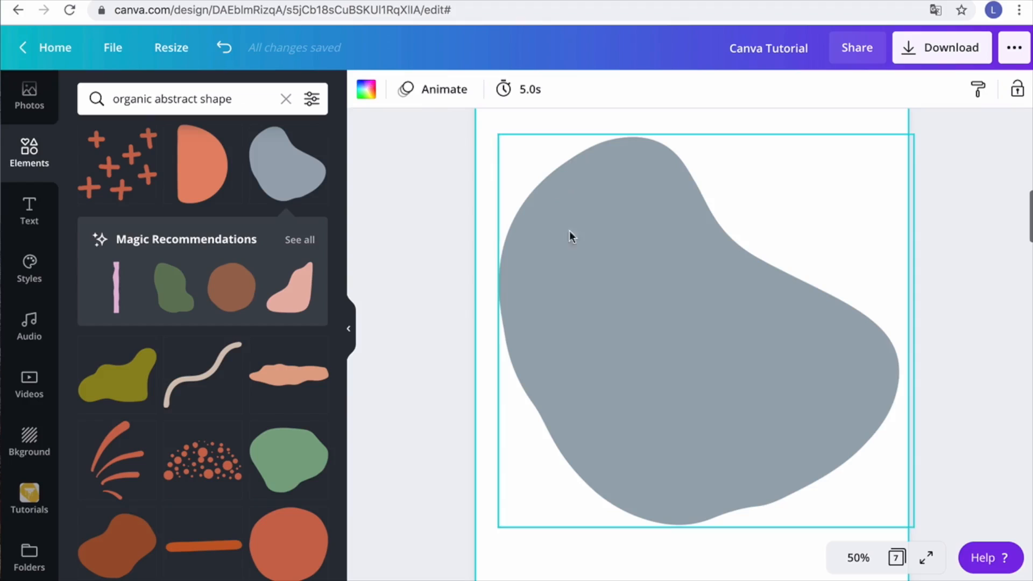
Fill the blob with the dark brown document colour #643707 and open the custom colour picker for it
{"action": "left_click", "coordinate": [664, 295]}
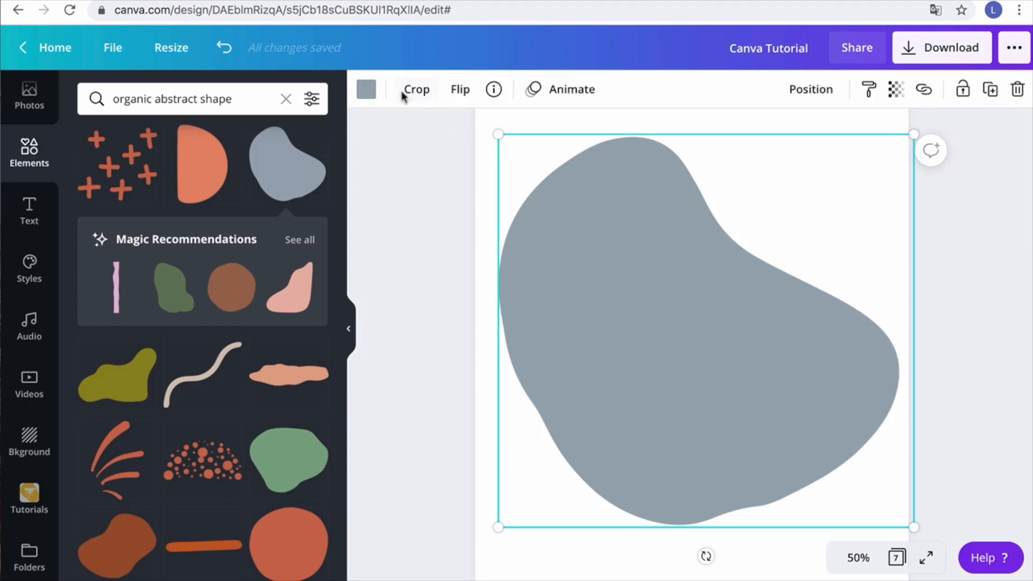
{"action": "left_click", "coordinate": [366, 90]}
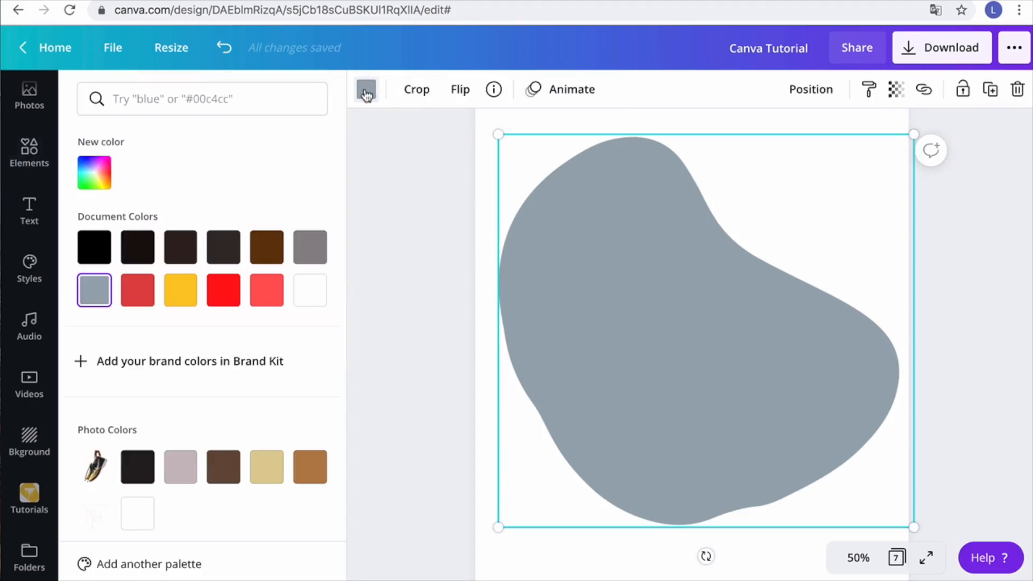
{"action": "left_click", "coordinate": [269, 254]}
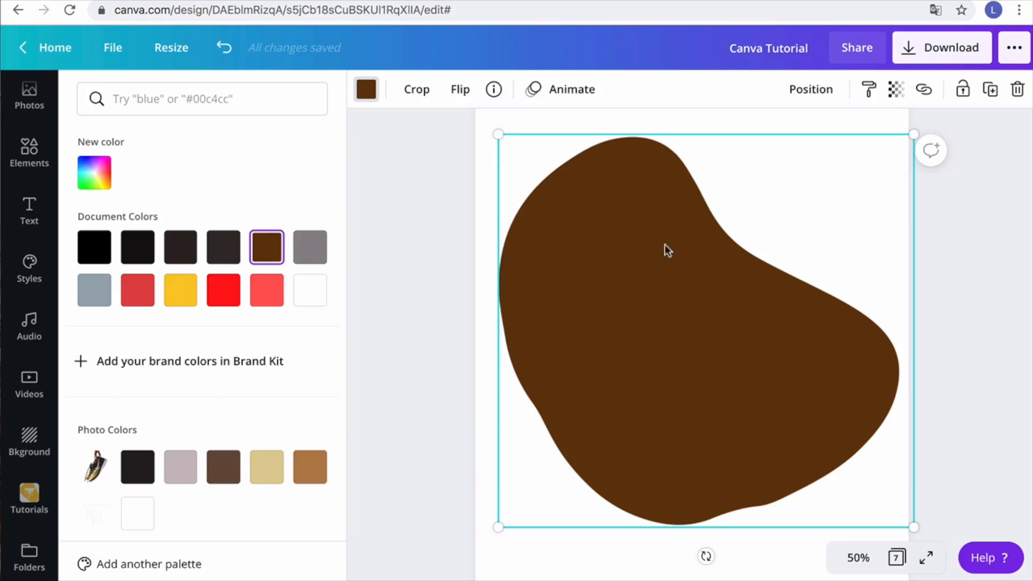
{"action": "left_click", "coordinate": [262, 261]}
{"action": "left_click", "coordinate": [94, 172]}
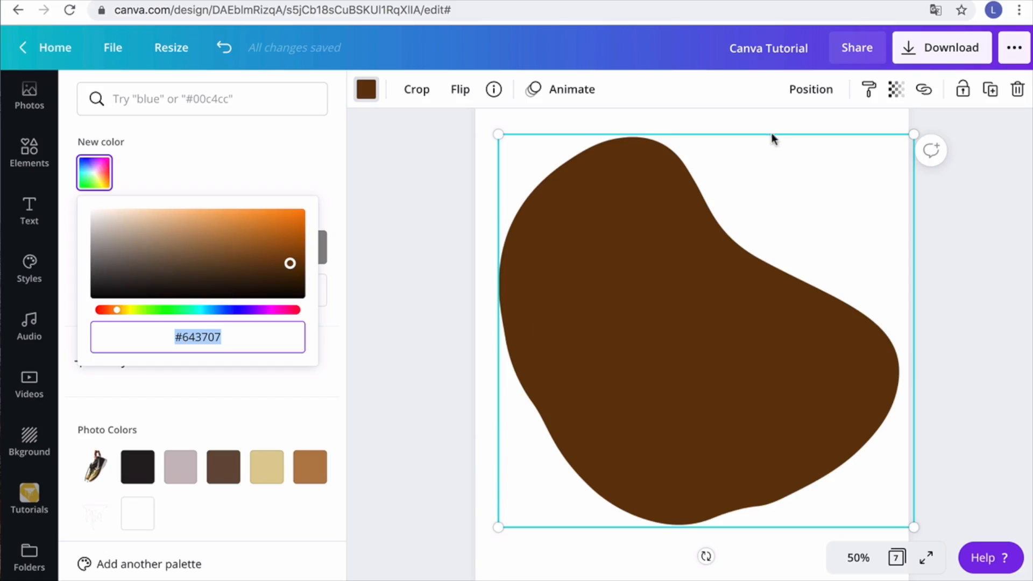
Search the elements for "drip" and add the wide, flat-topped black drip graphic with several long drips and loose drops to page 2
{"action": "left_click", "coordinate": [758, 120]}
{"action": "left_click", "coordinate": [183, 98]}
{"action": "triple_click", "coordinate": [182, 98]}
{"action": "type", "text": "drip"}
{"action": "key", "text": "Return"}
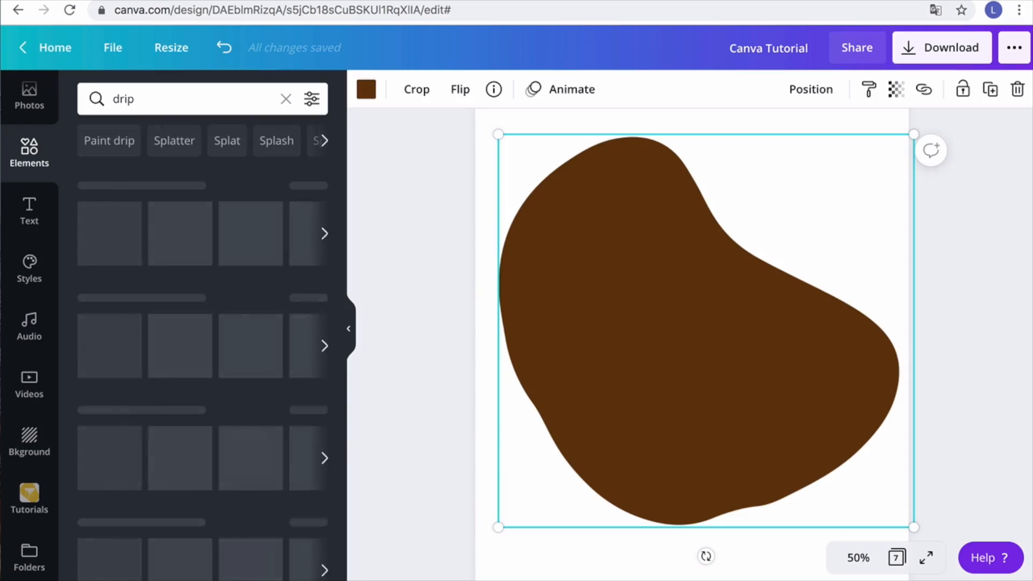
{"action": "scroll", "coordinate": [173, 415], "scroll_direction": "down", "scroll_amount": 10}
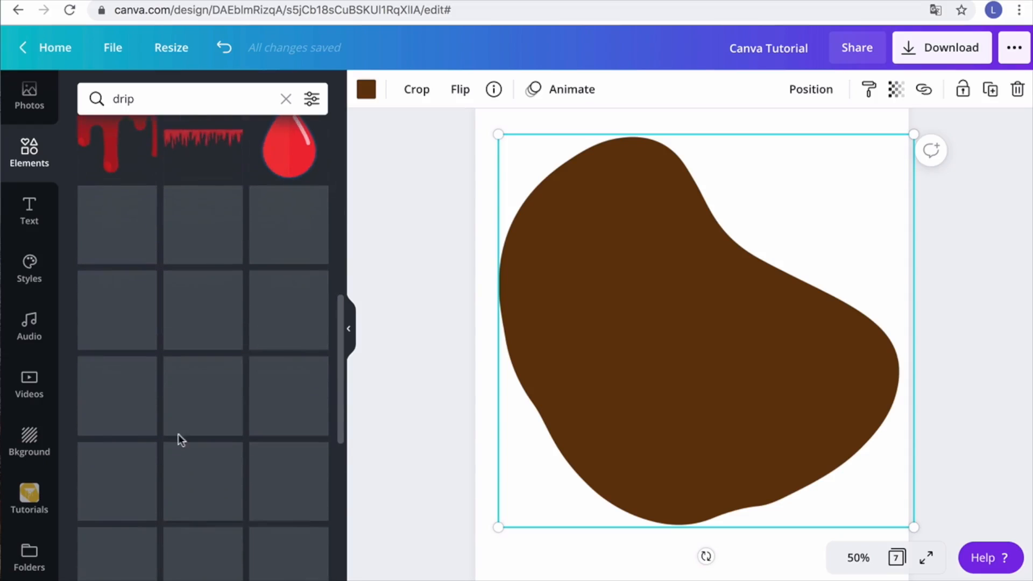
{"action": "scroll", "coordinate": [177, 434], "scroll_direction": "down", "scroll_amount": 5}
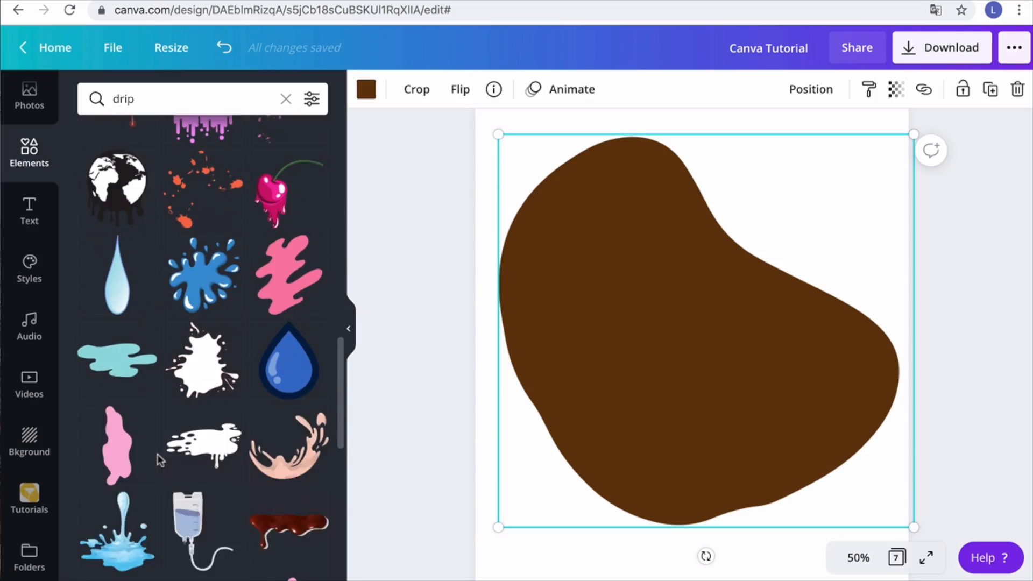
{"action": "scroll", "coordinate": [157, 454], "scroll_direction": "down", "scroll_amount": 10}
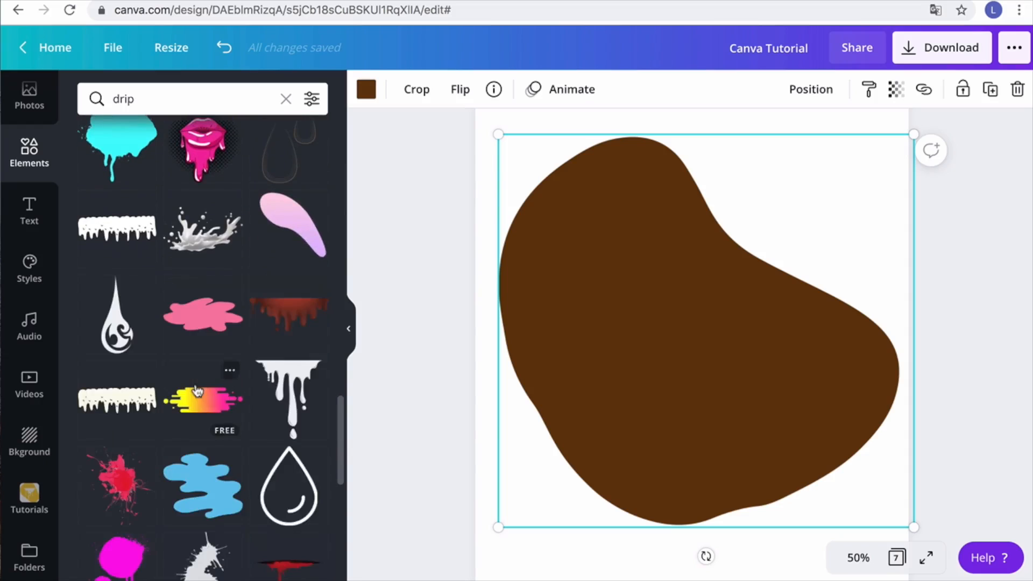
{"action": "scroll", "coordinate": [197, 391], "scroll_direction": "down", "scroll_amount": 10}
{"action": "left_click", "coordinate": [115, 454]}
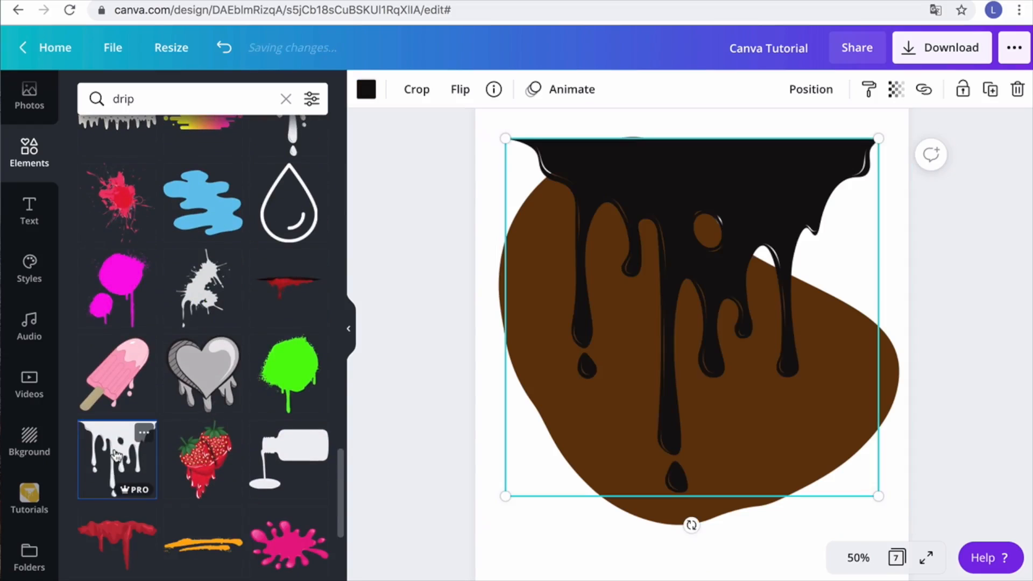
Shrink the black drip graphic proportionally to about half the page width and position it inside the brown blob
{"action": "scroll", "coordinate": [733, 307], "scroll_direction": "up", "scroll_amount": 1}
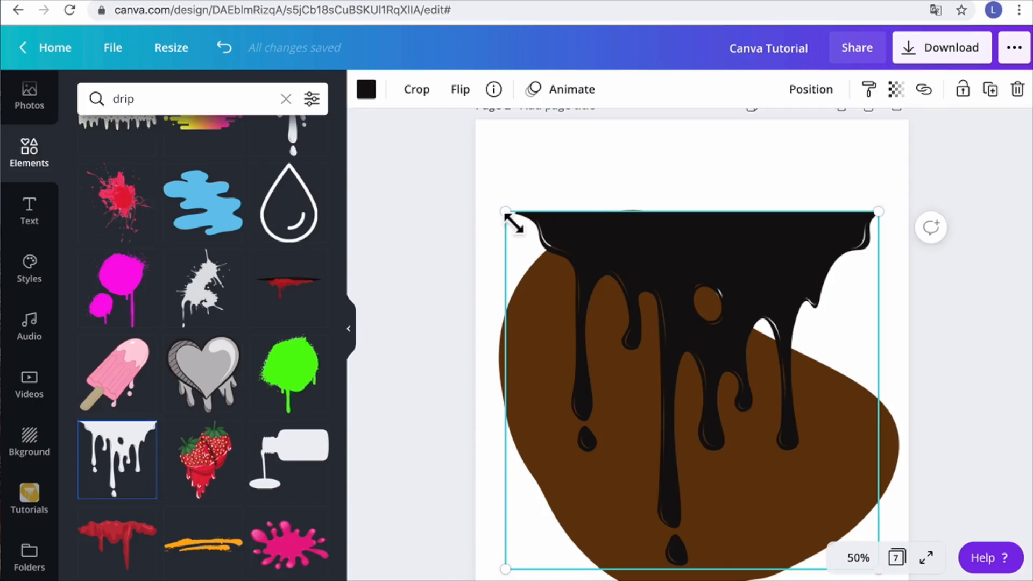
{"action": "left_click_drag", "start_coordinate": [509, 218], "coordinate": [618, 320]}
{"action": "left_click_drag", "start_coordinate": [766, 361], "coordinate": [676, 364]}
{"action": "scroll", "coordinate": [807, 328], "scroll_direction": "down", "scroll_amount": 1}
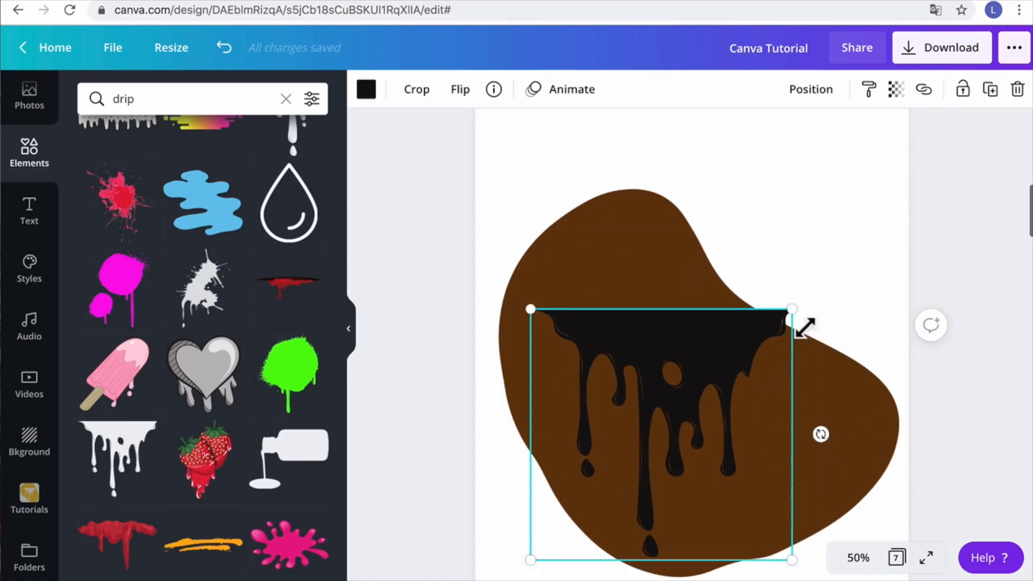
{"action": "left_click_drag", "start_coordinate": [804, 322], "coordinate": [753, 348]}
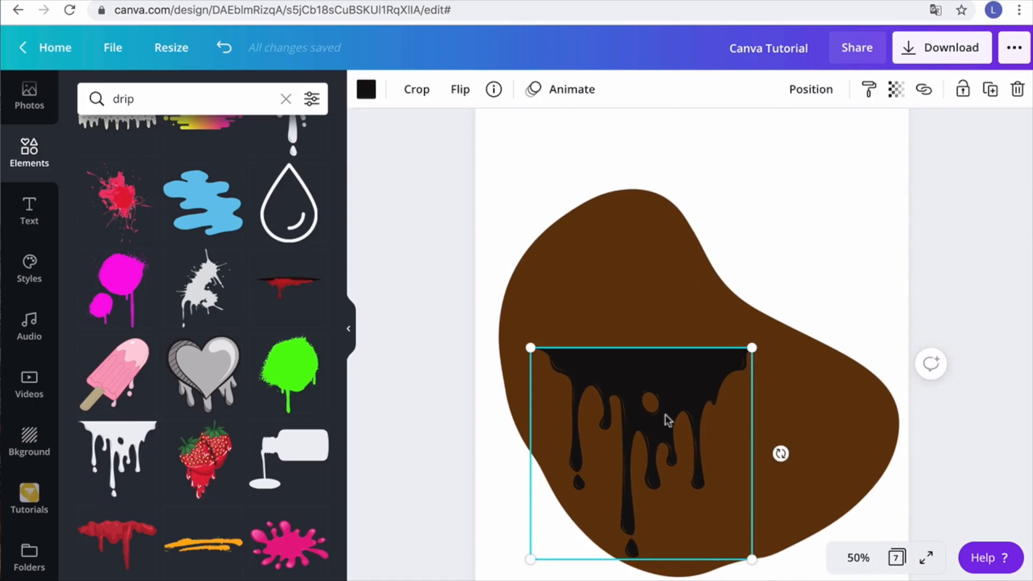
{"action": "left_click_drag", "start_coordinate": [667, 419], "coordinate": [685, 405]}
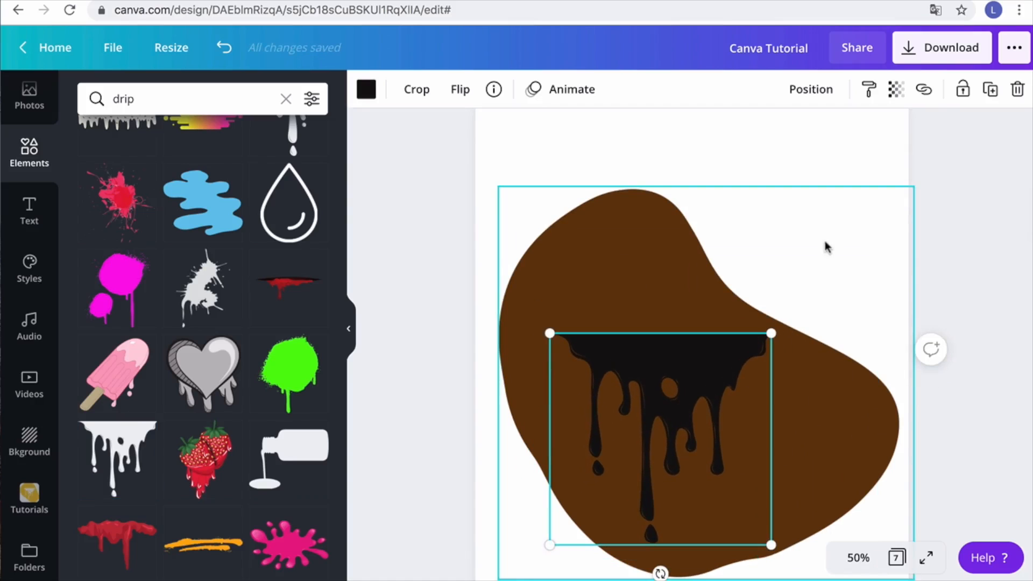
{"action": "left_click", "coordinate": [766, 157]}
{"action": "scroll", "coordinate": [759, 215], "scroll_direction": "down", "scroll_amount": 2}
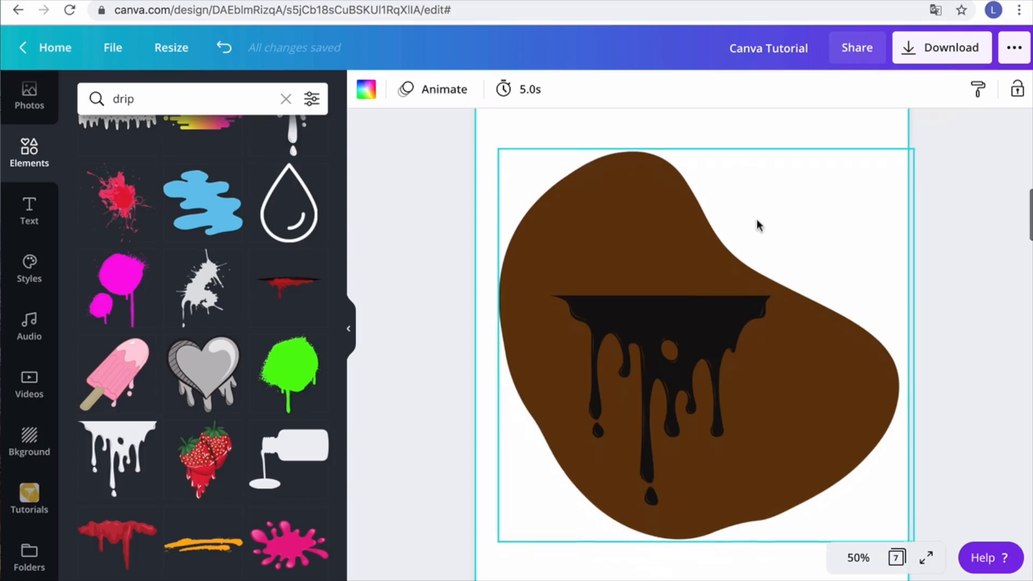
{"action": "scroll", "coordinate": [757, 220], "scroll_direction": "down", "scroll_amount": 1}
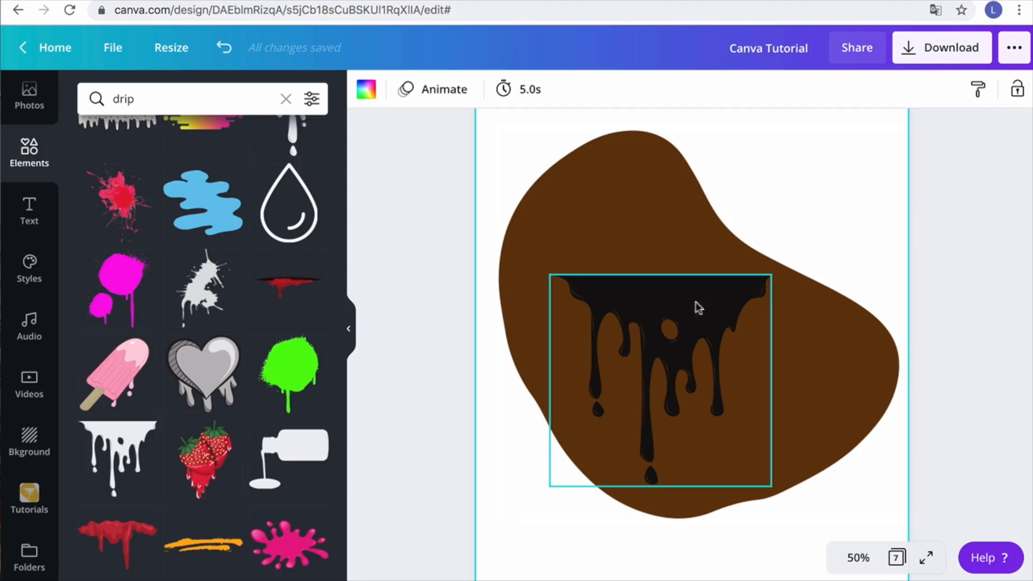
Recolour the black drip graphic on the brown blob with the white document colour
{"action": "left_click", "coordinate": [697, 332]}
{"action": "left_click", "coordinate": [363, 91]}
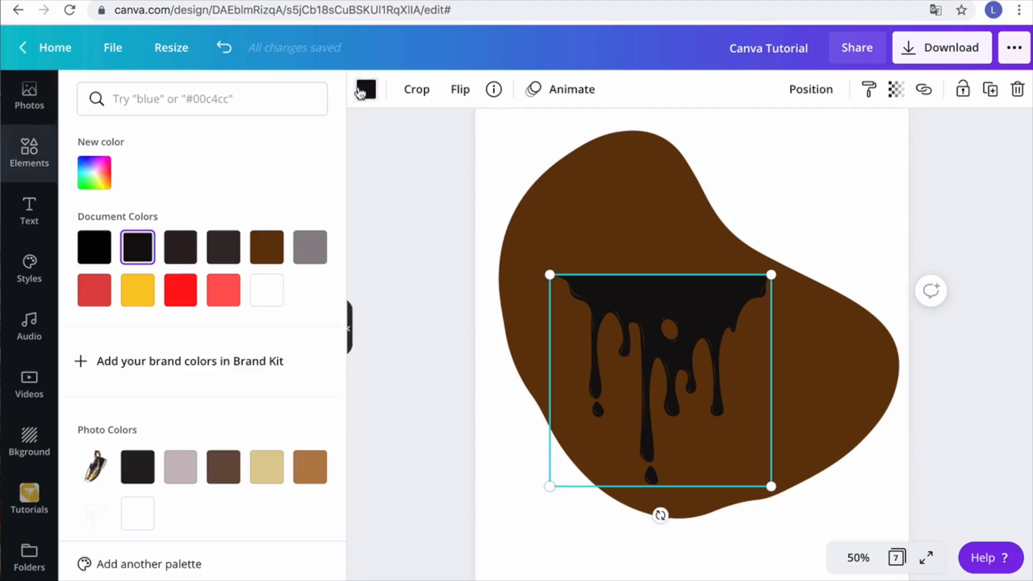
{"action": "left_click", "coordinate": [267, 290]}
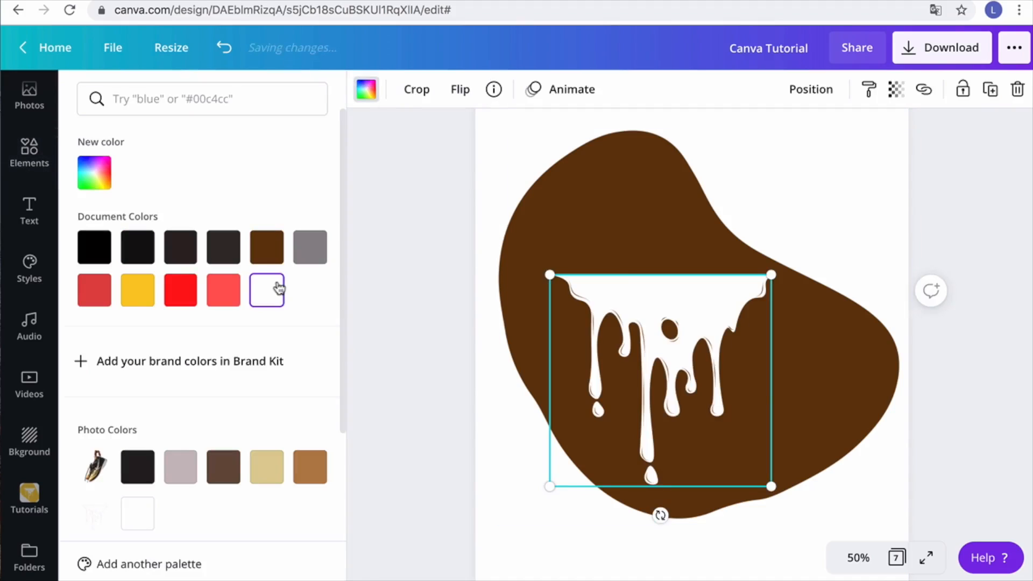
Review the download options for the PNG file type and close them without downloading
{"action": "left_click", "coordinate": [827, 205]}
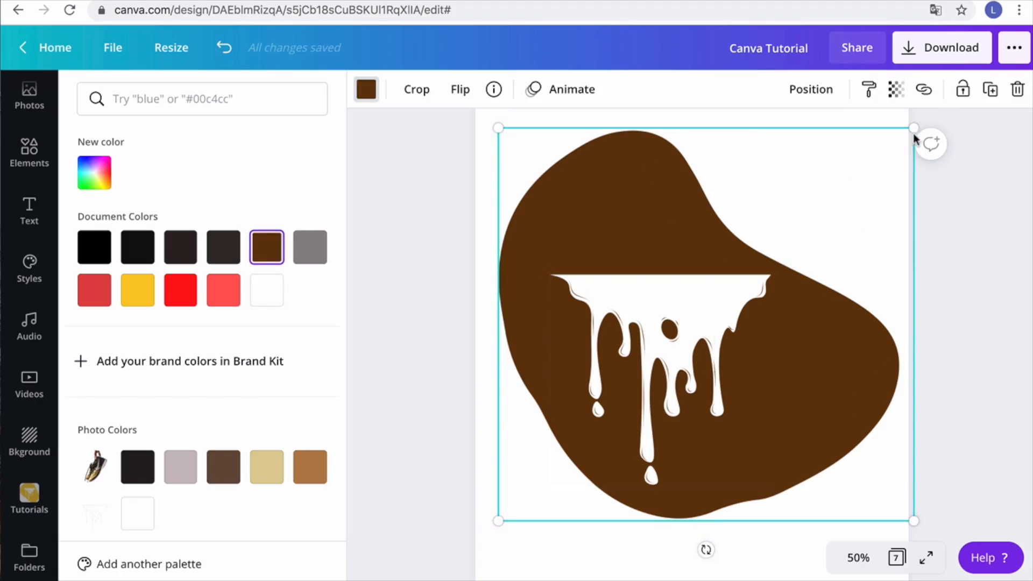
{"action": "left_click", "coordinate": [952, 52]}
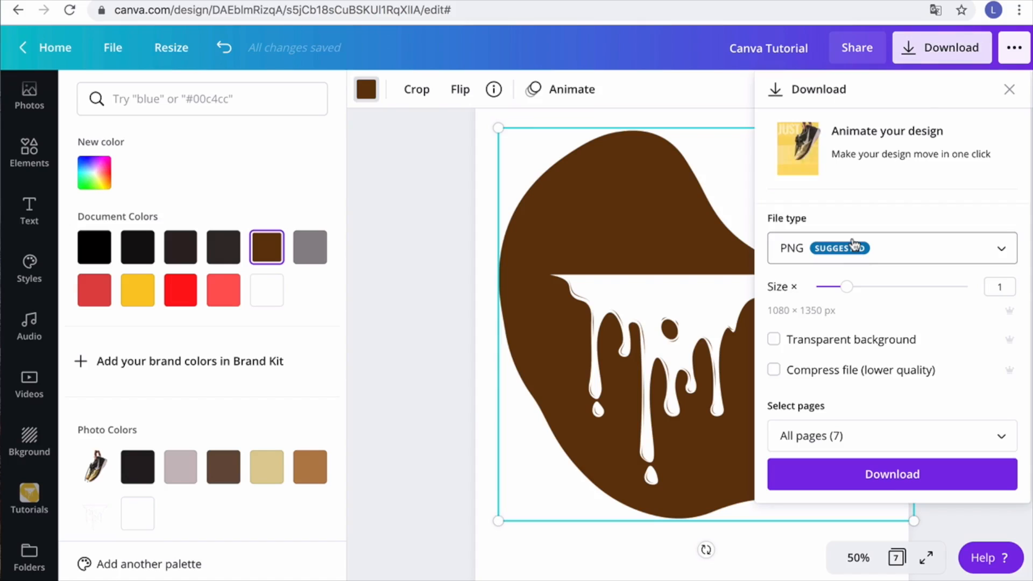
{"action": "left_click", "coordinate": [1008, 92]}
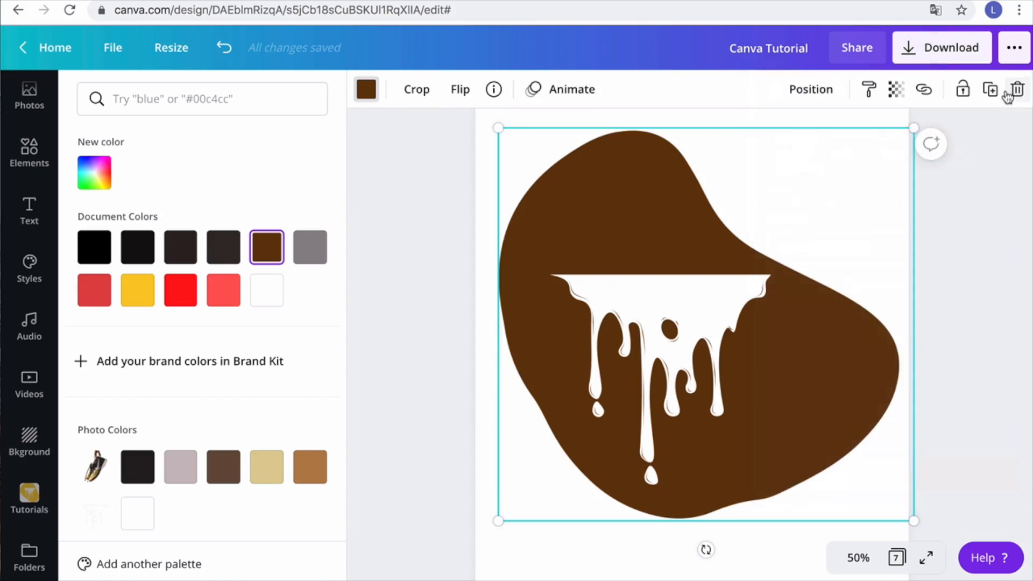
Clear the photo search in the Tutorials folder and add the dark brown blob-with-drip image to the yellow page 3
{"action": "scroll", "coordinate": [817, 312], "scroll_direction": "down", "scroll_amount": 6}
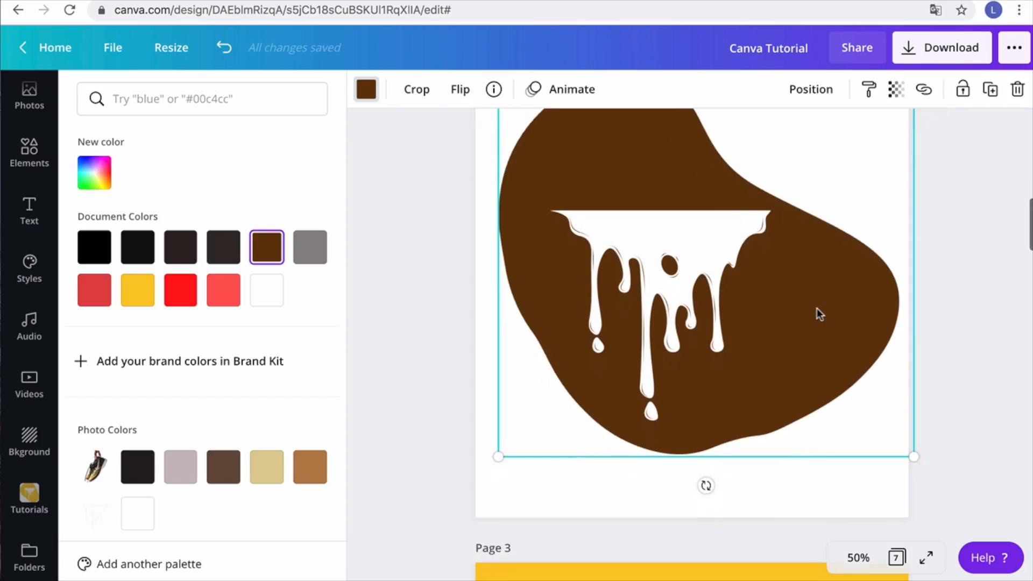
{"action": "scroll", "coordinate": [817, 311], "scroll_direction": "down", "scroll_amount": 4}
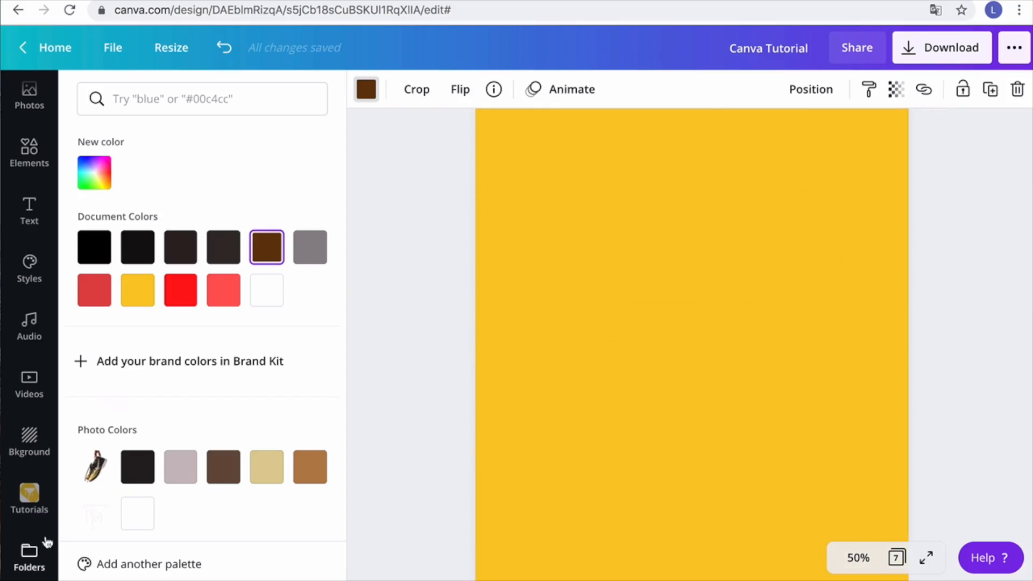
{"action": "left_click", "coordinate": [29, 495]}
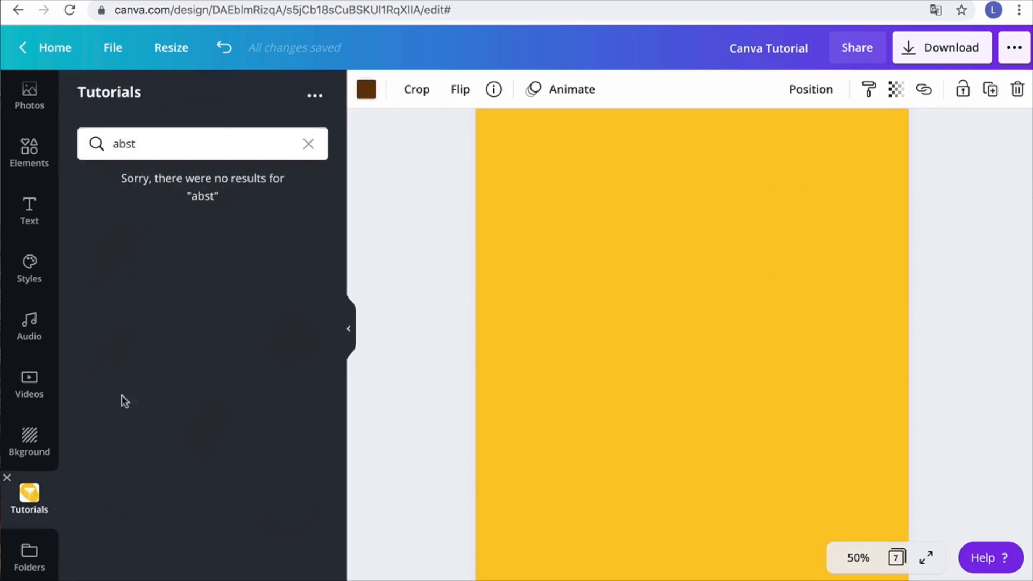
{"action": "left_click", "coordinate": [308, 144]}
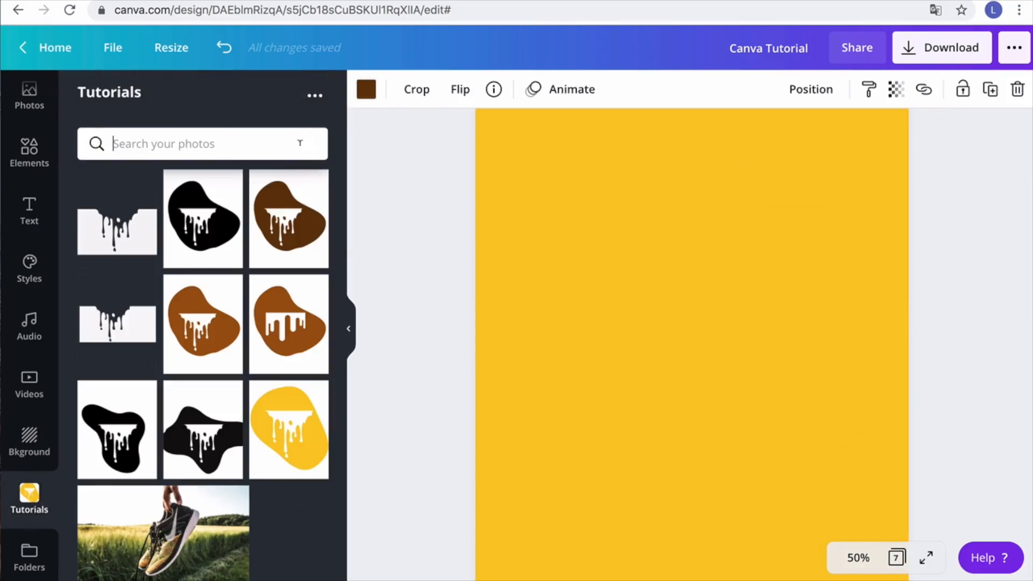
{"action": "left_click", "coordinate": [291, 230]}
Enlarge the blob-with-drip image from two opposite corners until it nearly fills page 3
{"action": "scroll", "coordinate": [653, 265], "scroll_direction": "up", "scroll_amount": 3}
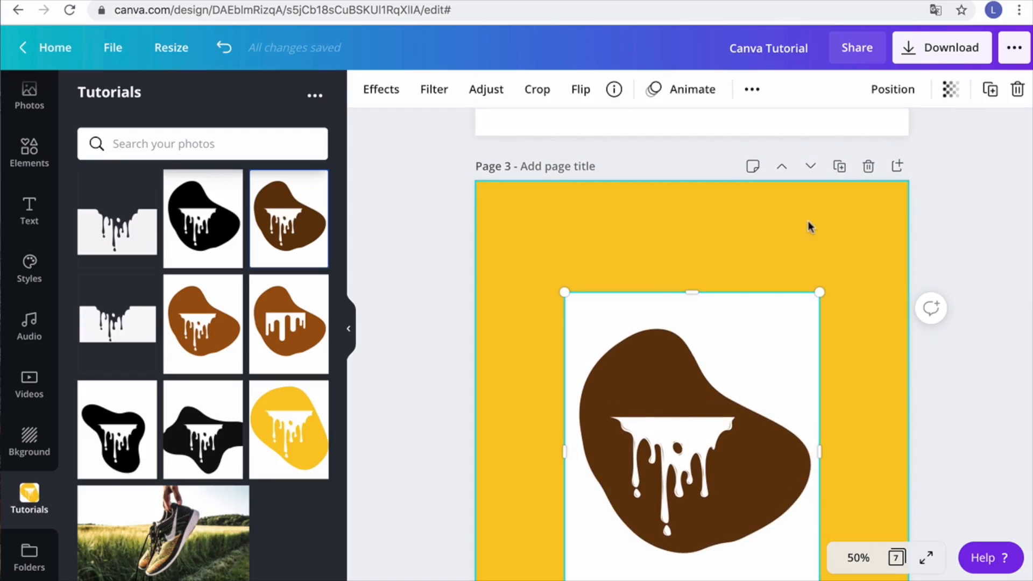
{"action": "left_click_drag", "start_coordinate": [565, 295], "coordinate": [470, 233]}
{"action": "scroll", "coordinate": [741, 341], "scroll_direction": "down", "scroll_amount": 4}
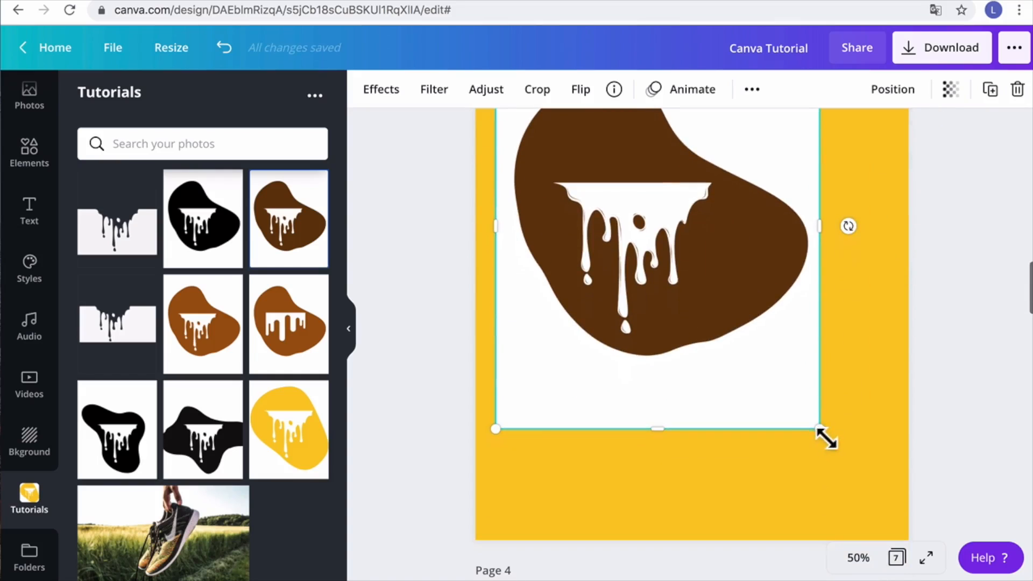
{"action": "left_click_drag", "start_coordinate": [830, 438], "coordinate": [906, 536]}
{"action": "scroll", "coordinate": [919, 429], "scroll_direction": "up", "scroll_amount": 2}
{"action": "scroll", "coordinate": [920, 429], "scroll_direction": "up", "scroll_amount": 1}
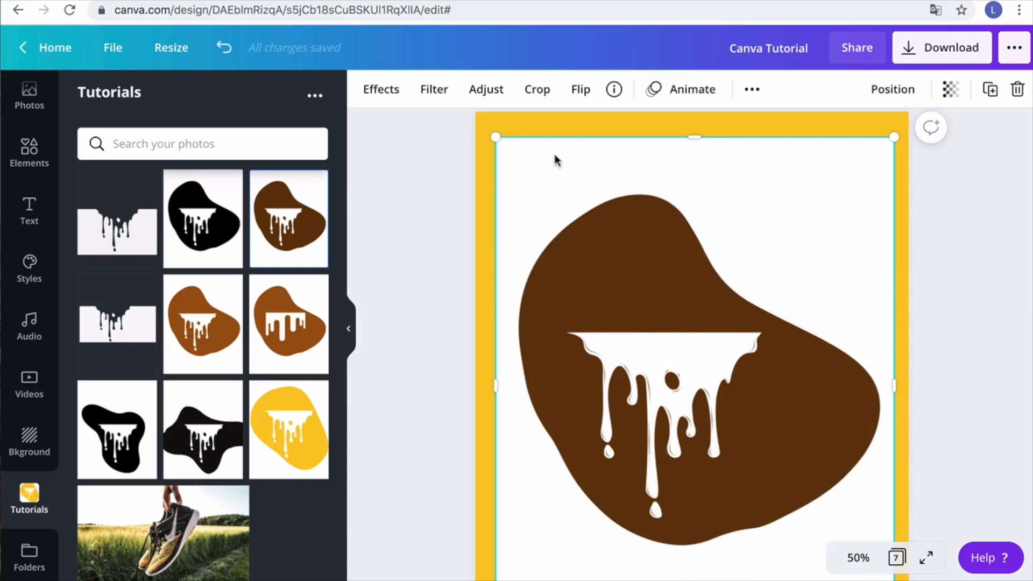
Remove the image's white background with Background Remover, erase the leftover white patches inside the drip with brush size 25, and apply it
{"action": "left_click", "coordinate": [383, 95]}
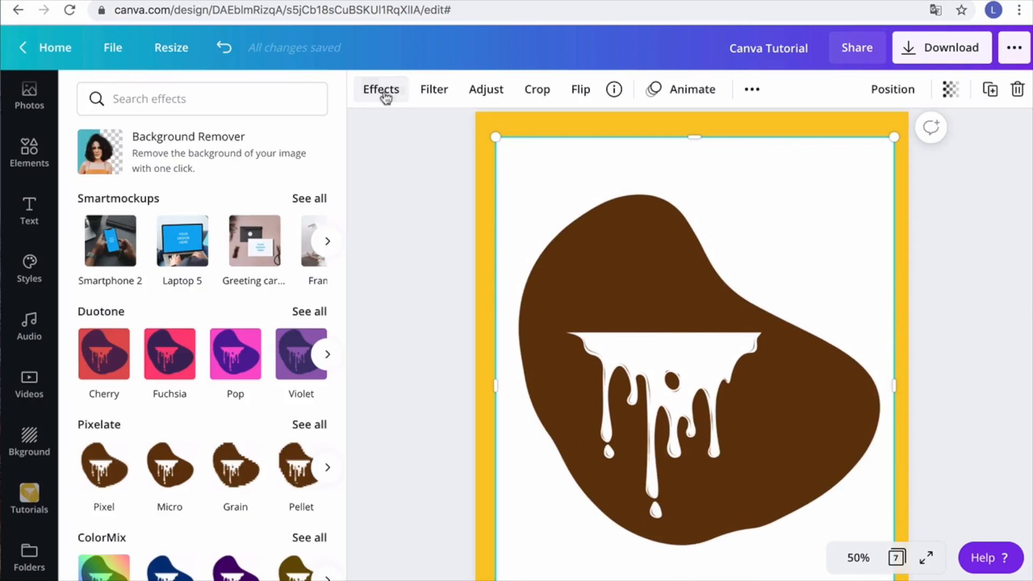
{"action": "left_click", "coordinate": [179, 152]}
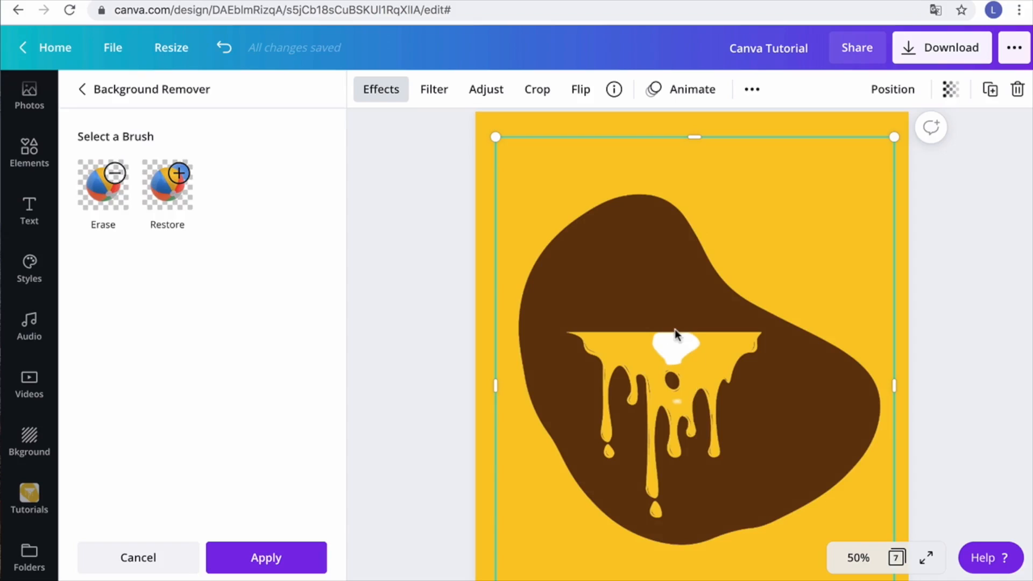
{"action": "left_click", "coordinate": [105, 187]}
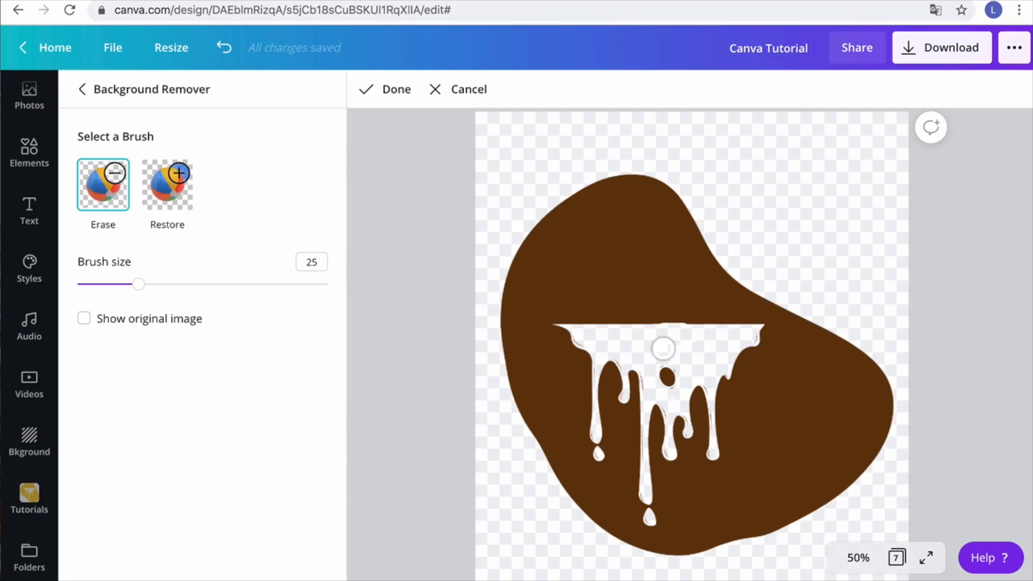
{"action": "mouse_move", "coordinate": [681, 339]}
{"action": "left_mouse_down"}
{"action": "mouse_move", "coordinate": [685, 325]}
{"action": "mouse_move", "coordinate": [640, 330]}
{"action": "left_mouse_up"}
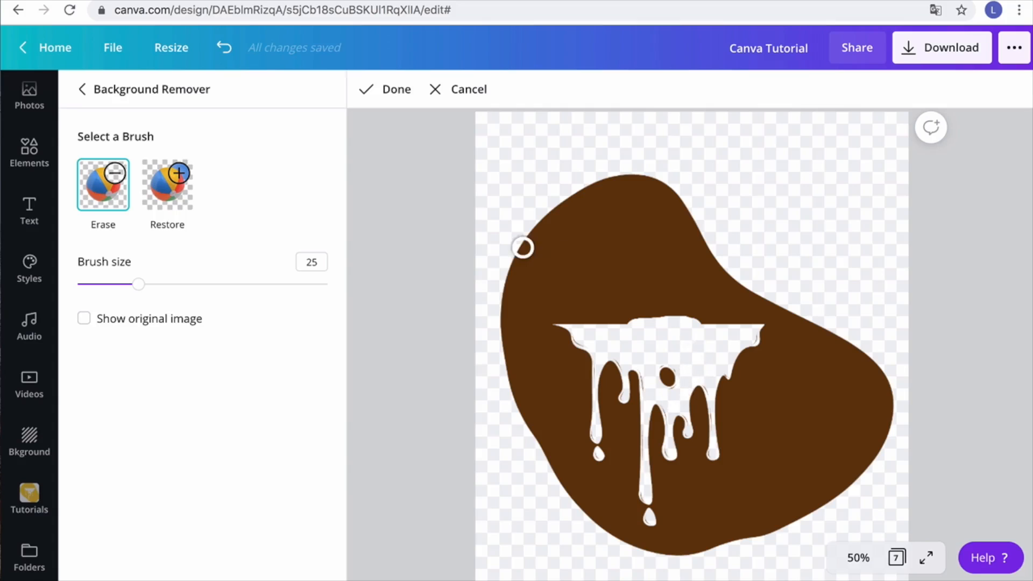
{"action": "left_click", "coordinate": [384, 92]}
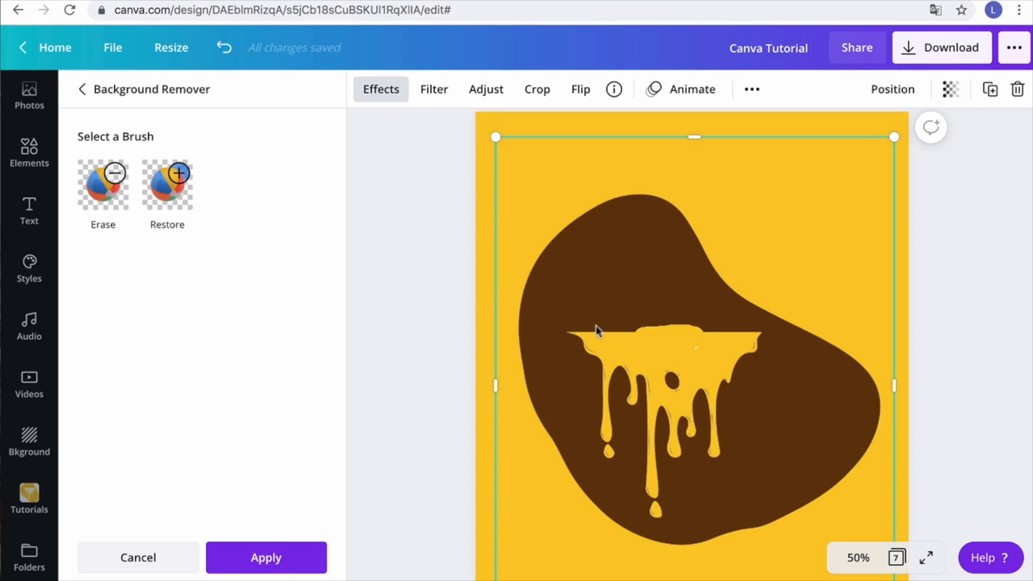
{"action": "left_click", "coordinate": [109, 190]}
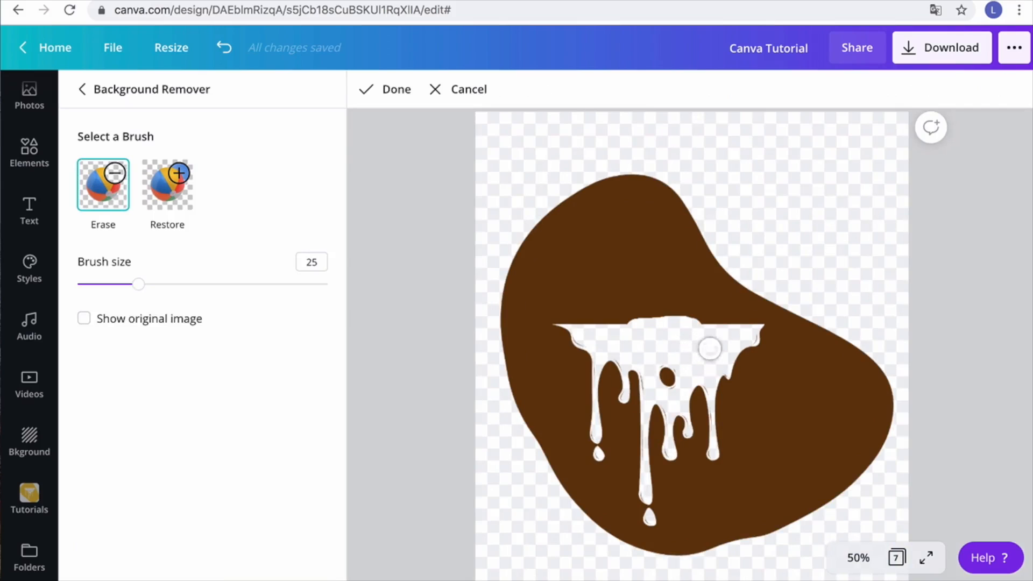
{"action": "left_click", "coordinate": [405, 90]}
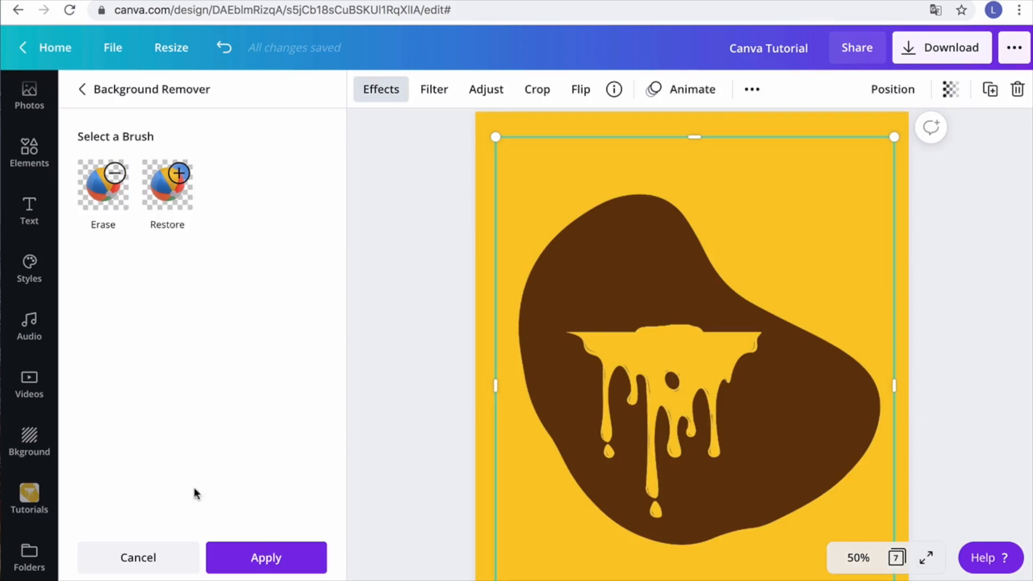
{"action": "left_click", "coordinate": [260, 557]}
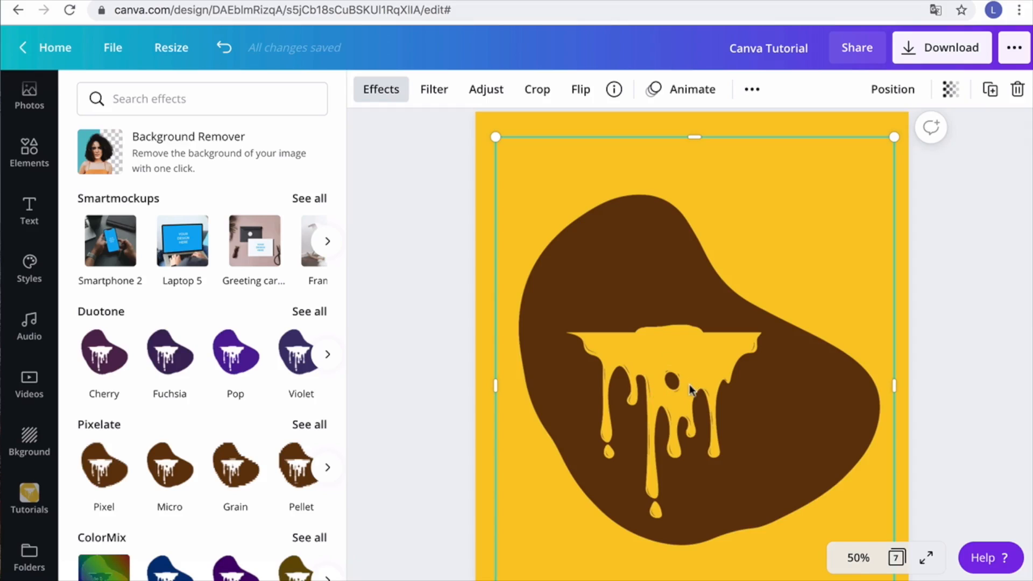
Crop the upper part of the blob image on page 3 down to just below the drip's flat top edge, and deselect it
{"action": "scroll", "coordinate": [801, 288], "scroll_direction": "down", "scroll_amount": 1}
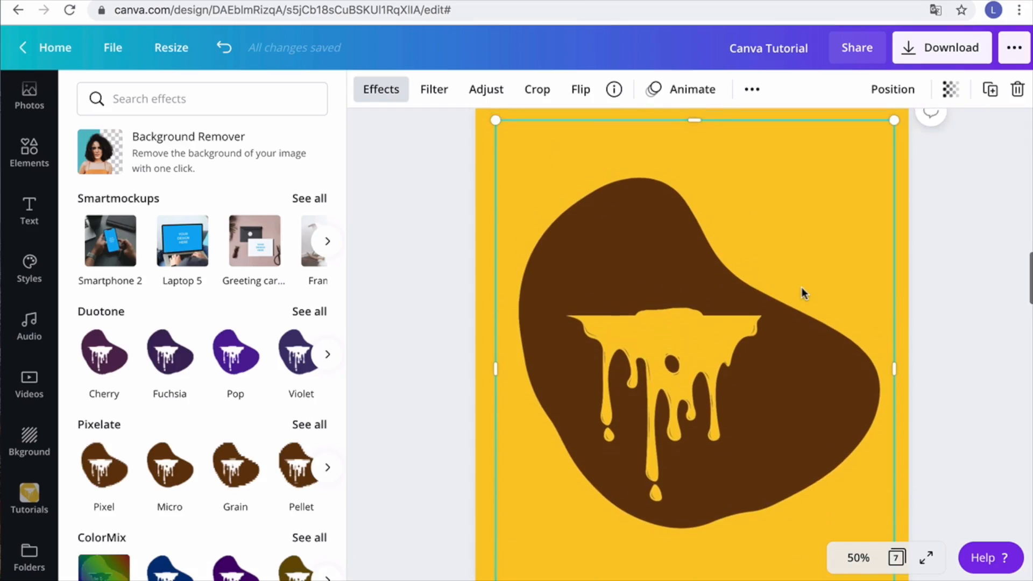
{"action": "scroll", "coordinate": [802, 293], "scroll_direction": "up", "scroll_amount": 1}
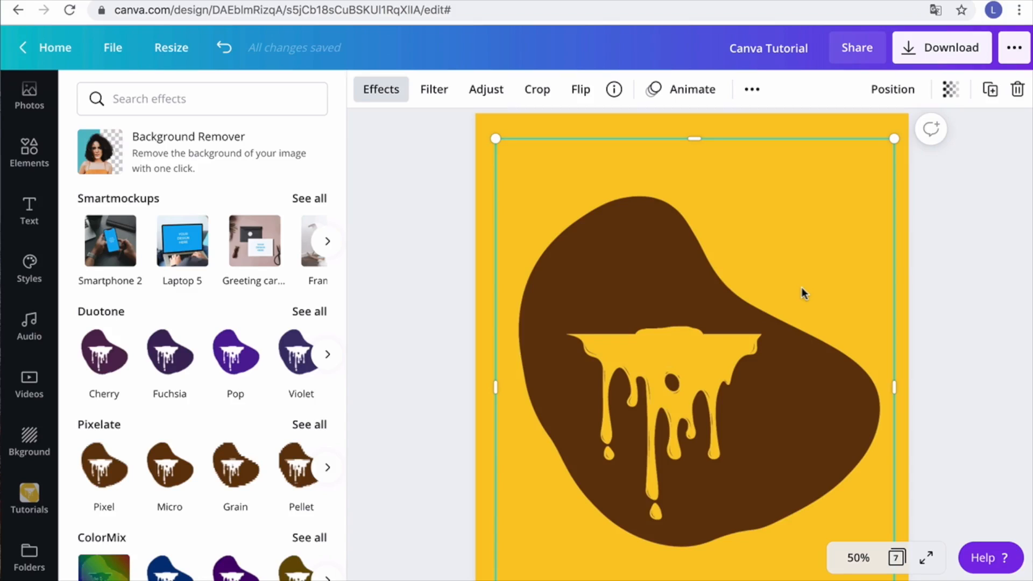
{"action": "left_click_drag", "start_coordinate": [699, 152], "coordinate": [717, 346]}
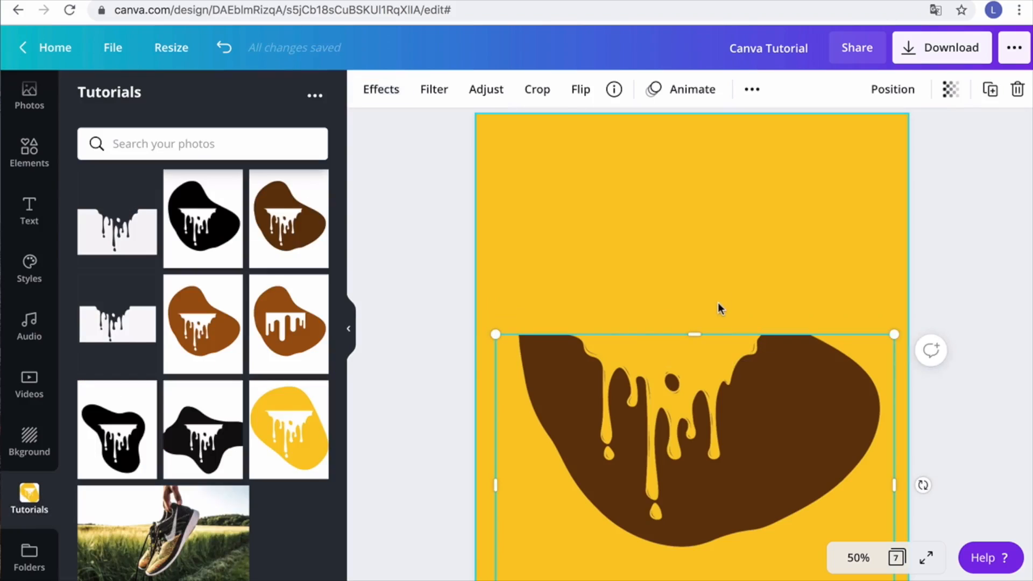
{"action": "left_click", "coordinate": [719, 280]}
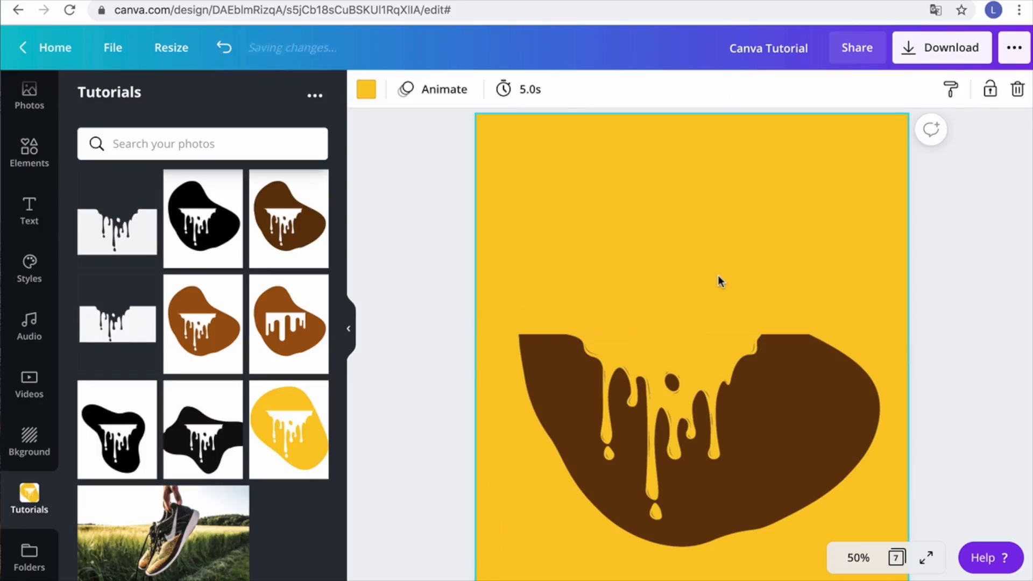
Trim a thin extra strip off the flat upper edge of the cropped brown blob image
{"action": "left_click", "coordinate": [666, 341]}
{"action": "left_click", "coordinate": [852, 563]}
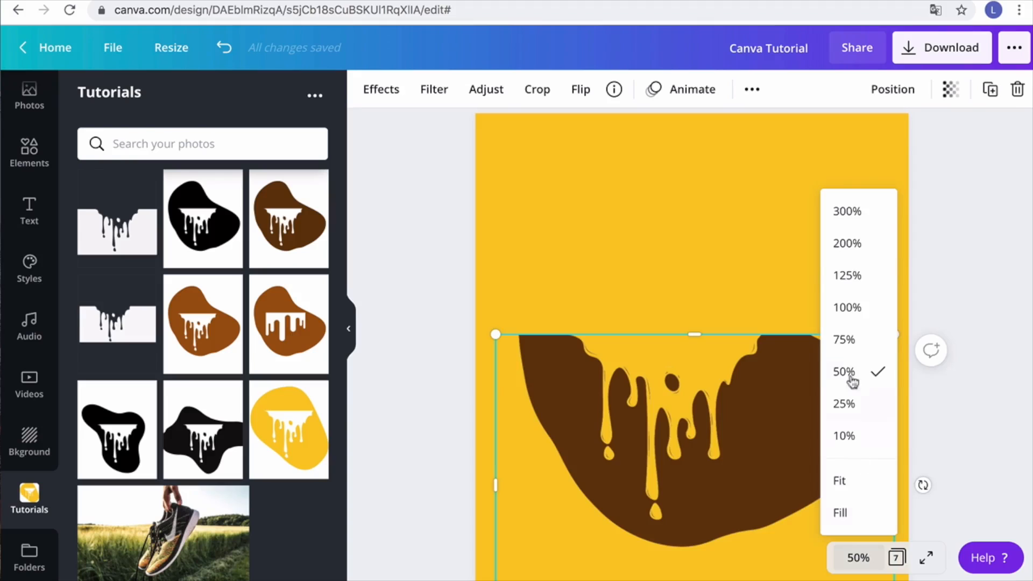
{"action": "left_click", "coordinate": [848, 339]}
{"action": "scroll", "coordinate": [666, 337], "scroll_direction": "down", "scroll_amount": 1}
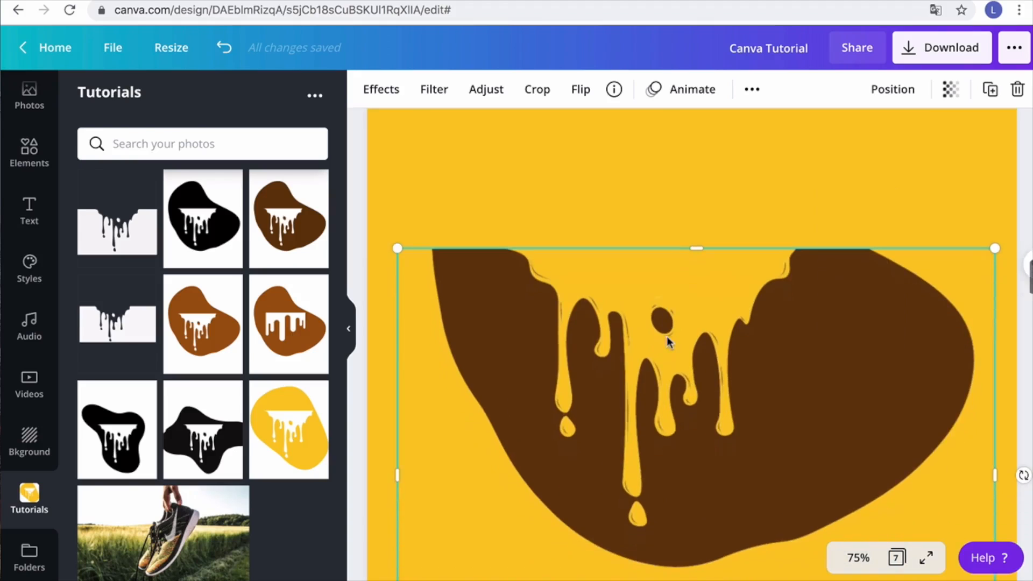
{"action": "left_click", "coordinate": [609, 177]}
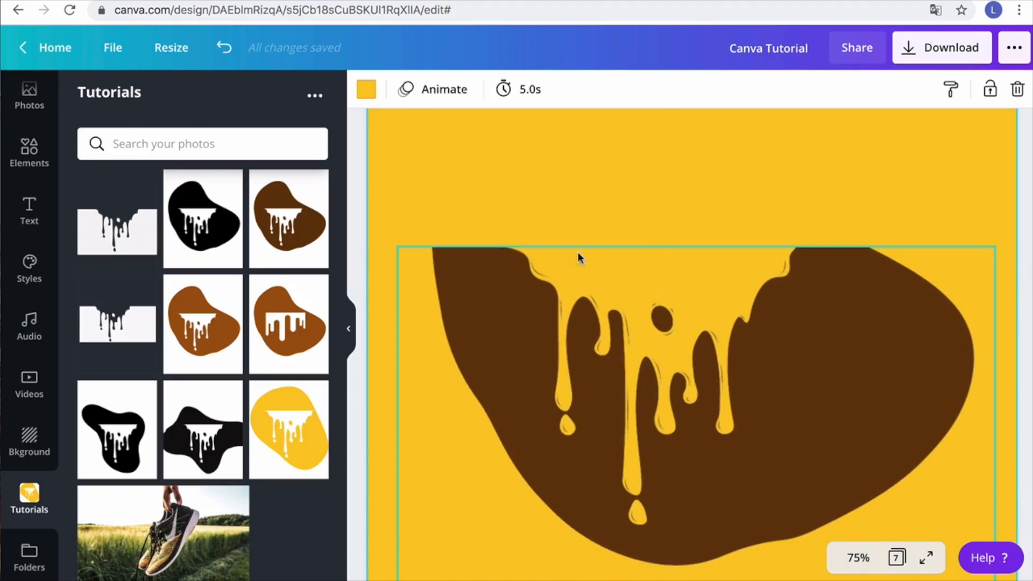
{"action": "left_click", "coordinate": [701, 258]}
{"action": "left_click_drag", "start_coordinate": [704, 258], "coordinate": [706, 260]}
{"action": "left_click", "coordinate": [725, 206]}
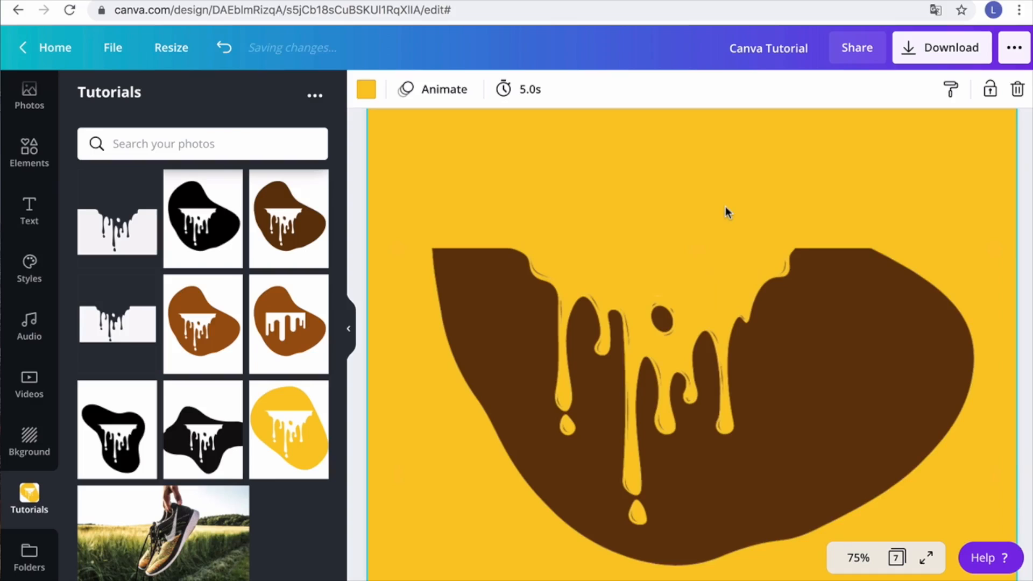
Crop the blob image's lower edge up to just below the lowest drop
{"action": "scroll", "coordinate": [726, 206], "scroll_direction": "down", "scroll_amount": 1}
{"action": "left_click", "coordinate": [492, 264]}
{"action": "scroll", "coordinate": [493, 263], "scroll_direction": "down", "scroll_amount": 2}
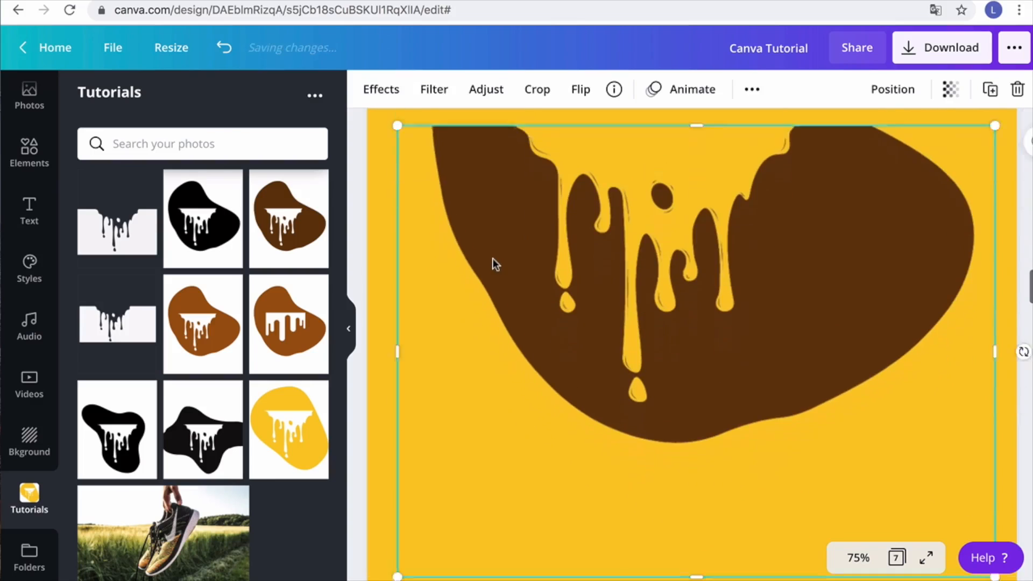
{"action": "left_click_drag", "start_coordinate": [704, 554], "coordinate": [711, 388]}
{"action": "left_click", "coordinate": [716, 444]}
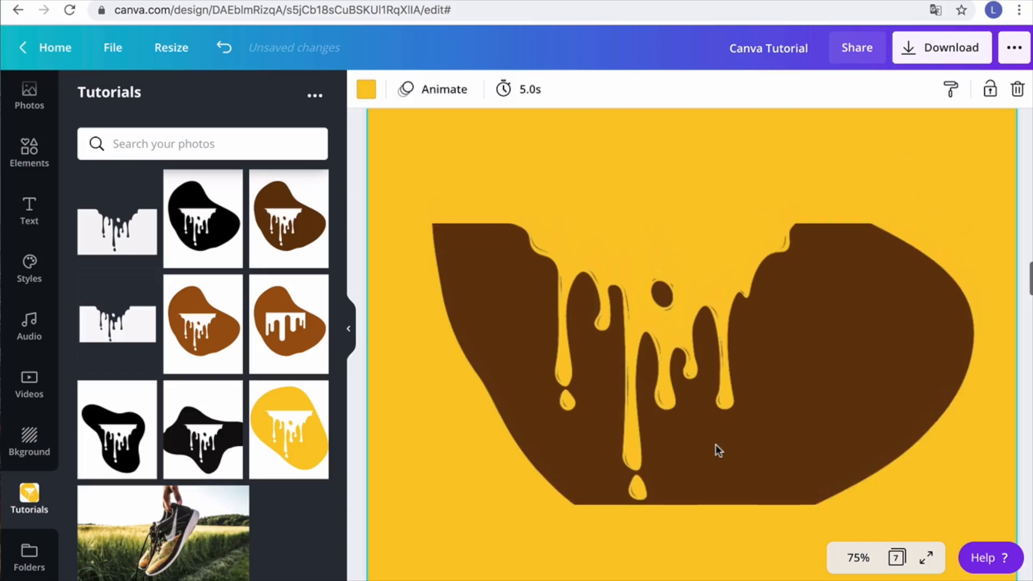
Crop both sides of the blob image inward so its outer curves are cut off, and deselect it
{"action": "left_click", "coordinate": [840, 393]}
{"action": "left_click_drag", "start_coordinate": [1008, 387], "coordinate": [932, 388]}
{"action": "left_click_drag", "start_coordinate": [405, 392], "coordinate": [467, 393]}
{"action": "left_click", "coordinate": [915, 204]}
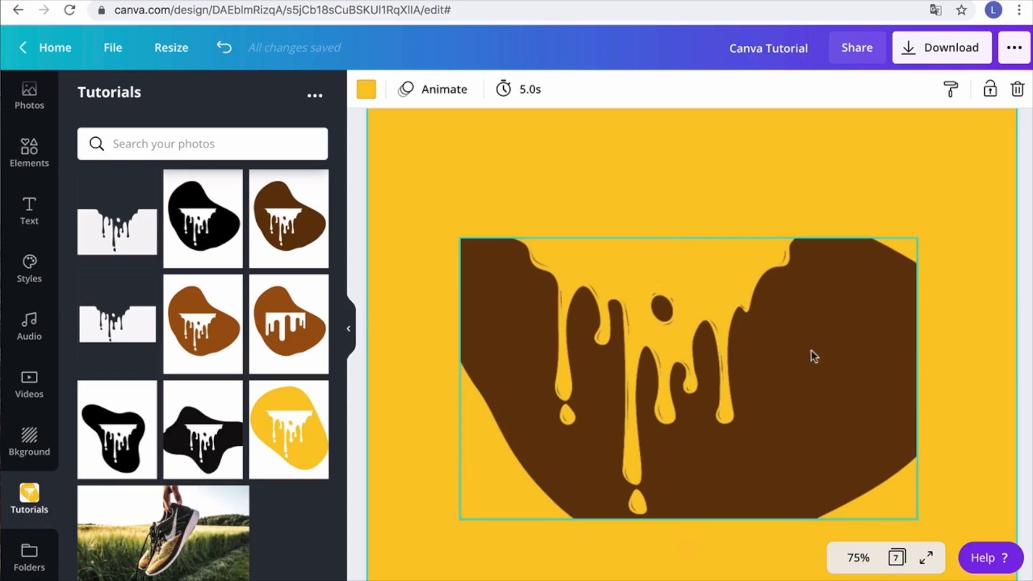
Turn the cropped blob image off-white by setting its brightness to 100, contrast to 100 and saturation to -100
{"action": "left_click", "coordinate": [861, 560]}
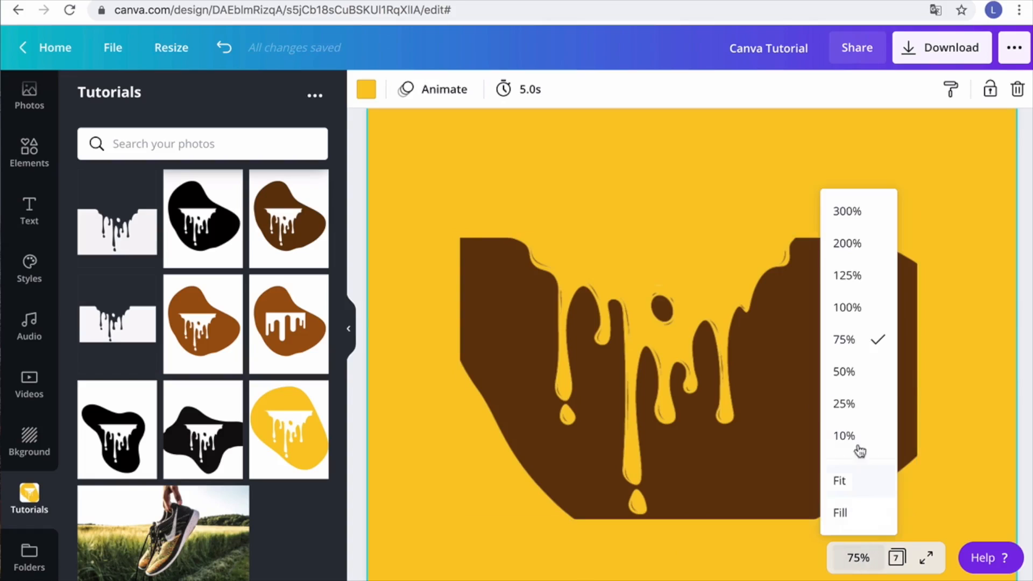
{"action": "left_click", "coordinate": [846, 372]}
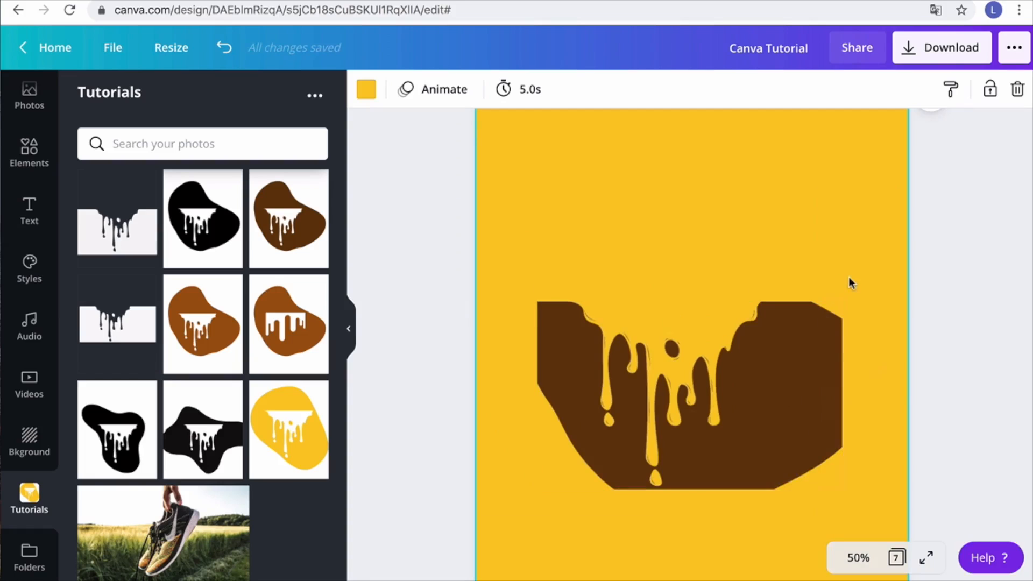
{"action": "left_click", "coordinate": [773, 435]}
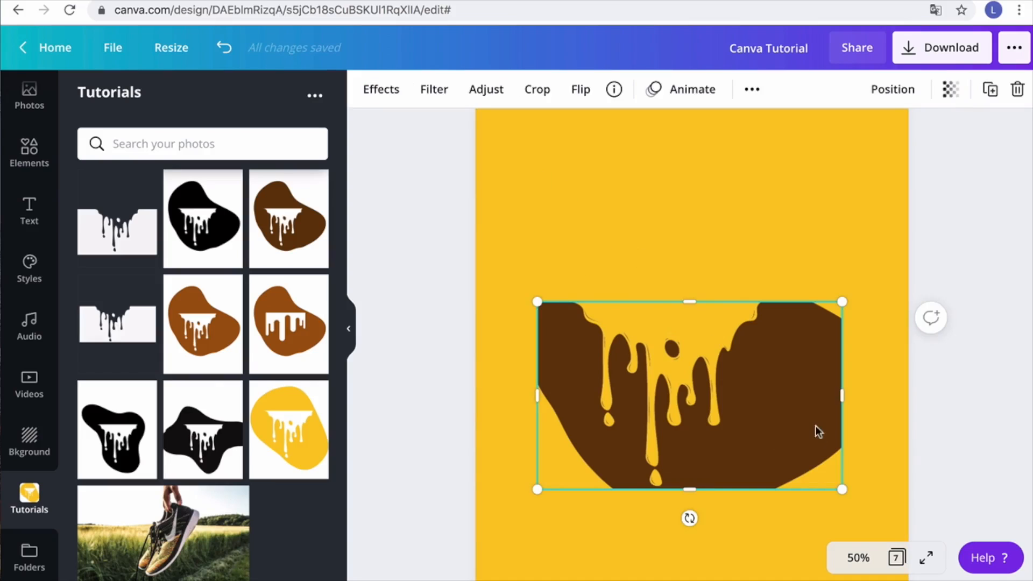
{"action": "left_click", "coordinate": [481, 96]}
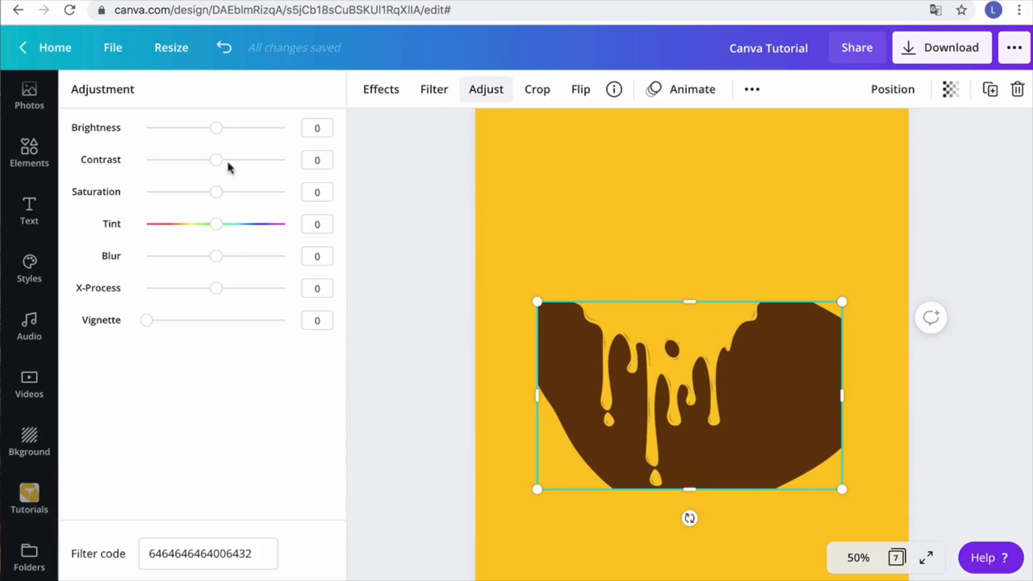
{"action": "left_click_drag", "start_coordinate": [216, 132], "coordinate": [288, 138]}
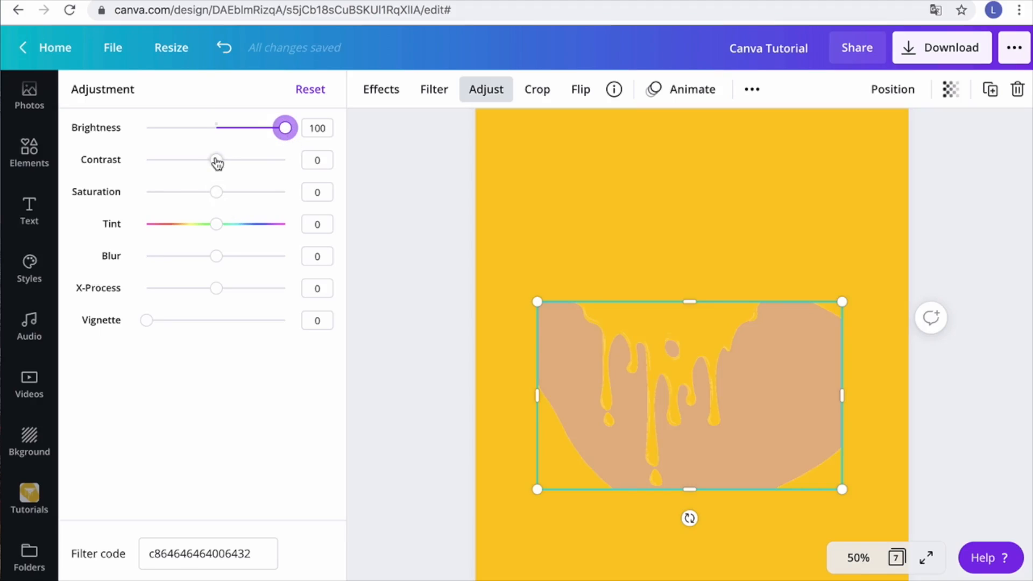
{"action": "left_click_drag", "start_coordinate": [217, 160], "coordinate": [285, 160]}
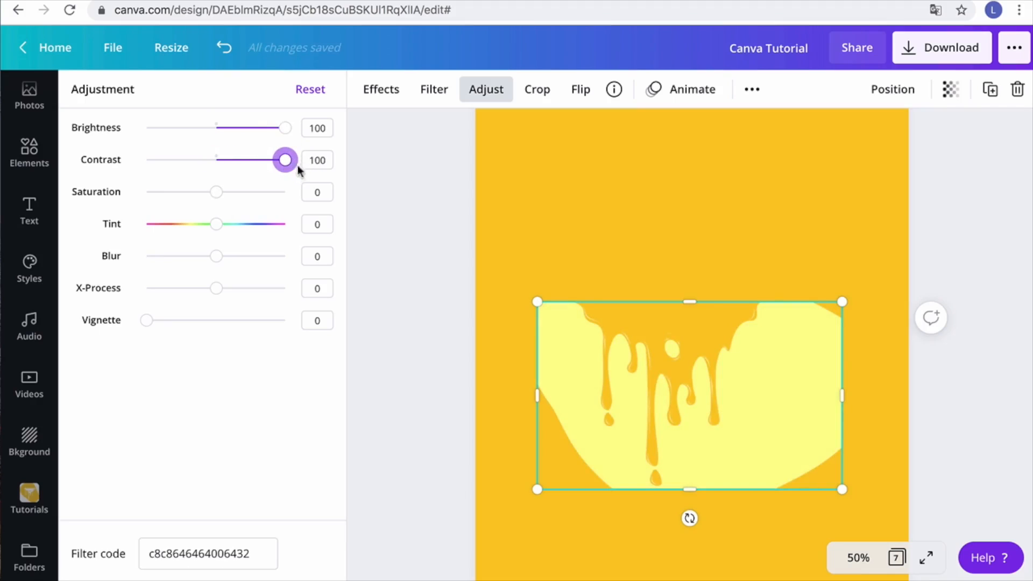
{"action": "left_click_drag", "start_coordinate": [217, 194], "coordinate": [127, 199]}
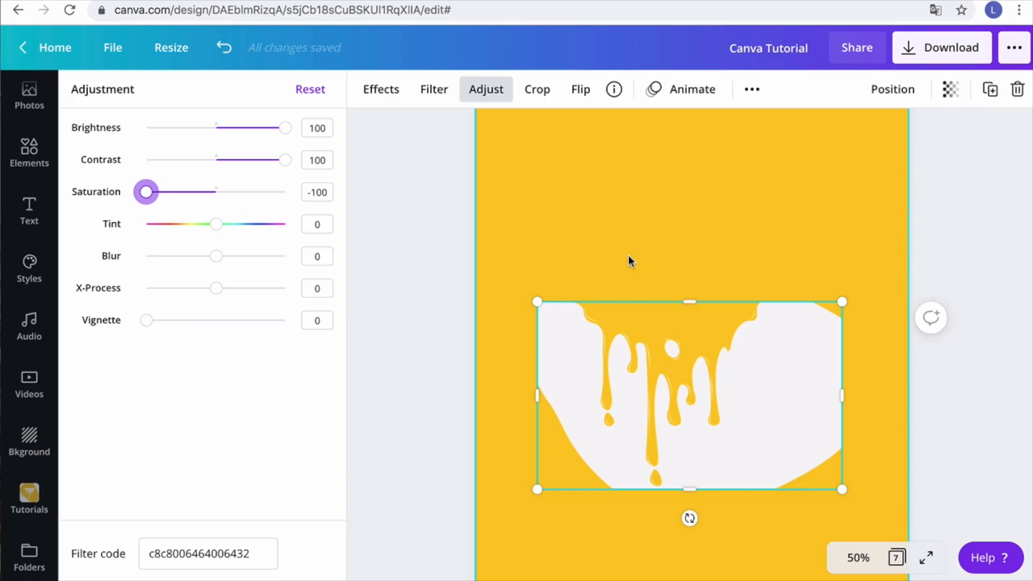
{"action": "key", "text": "Escape"}
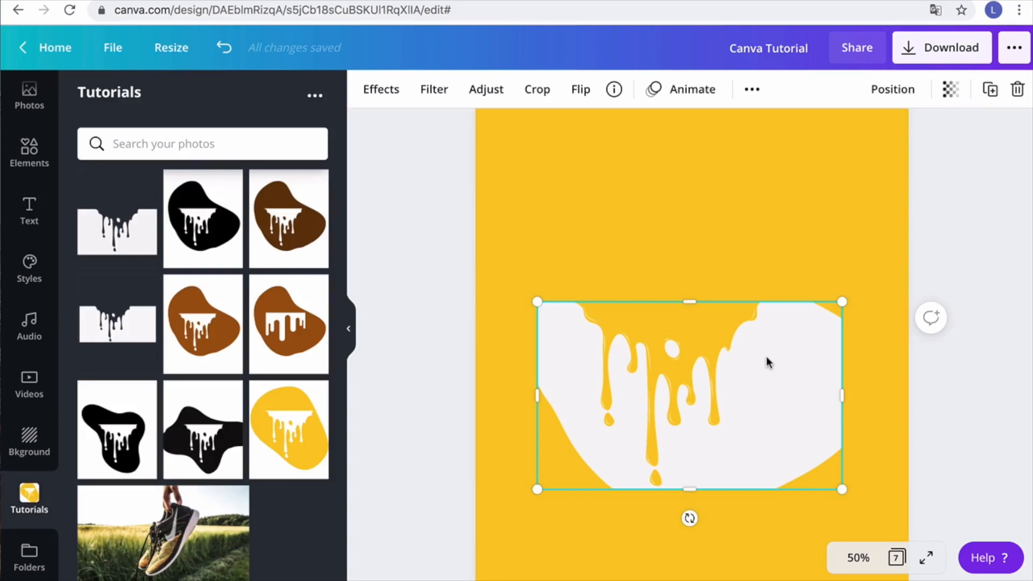
Add a square shape from Elements and fit it to the drip image's height, overlapping its left side past the page edge
{"action": "scroll", "coordinate": [767, 357], "scroll_direction": "down", "scroll_amount": 1}
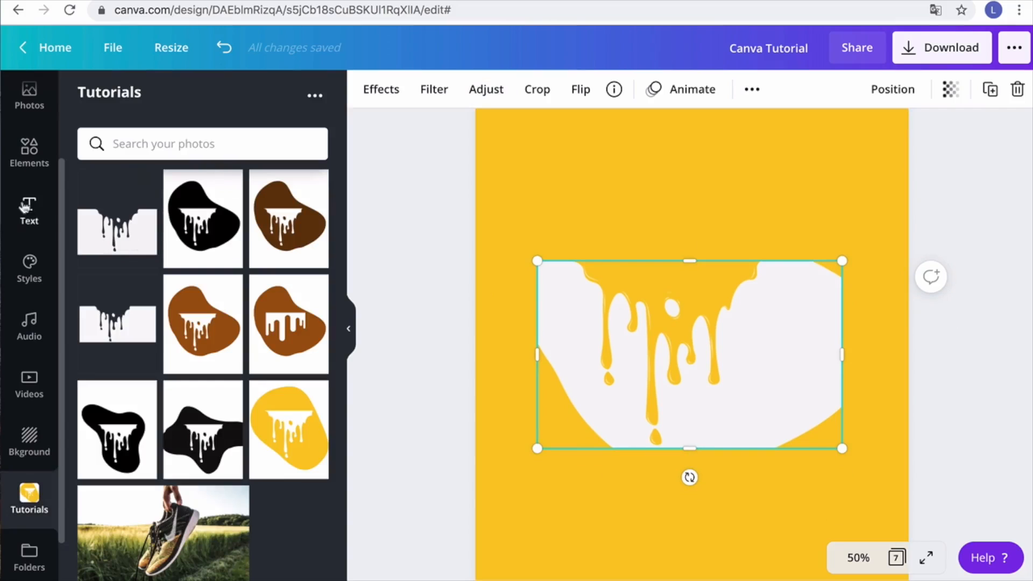
{"action": "left_click", "coordinate": [30, 156]}
{"action": "left_click", "coordinate": [146, 98]}
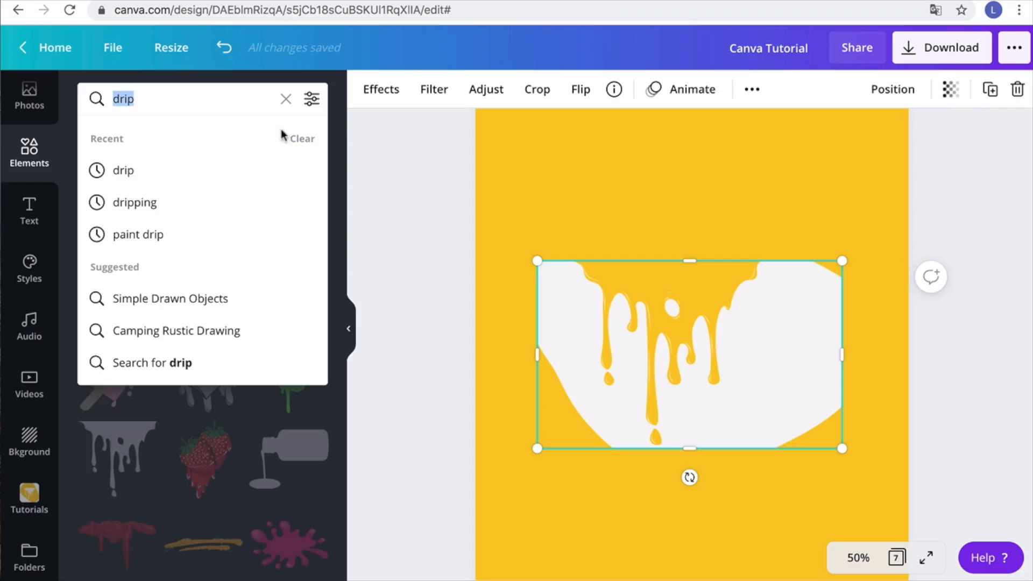
{"action": "left_click", "coordinate": [286, 100]}
{"action": "scroll", "coordinate": [156, 510], "scroll_direction": "down", "scroll_amount": 2}
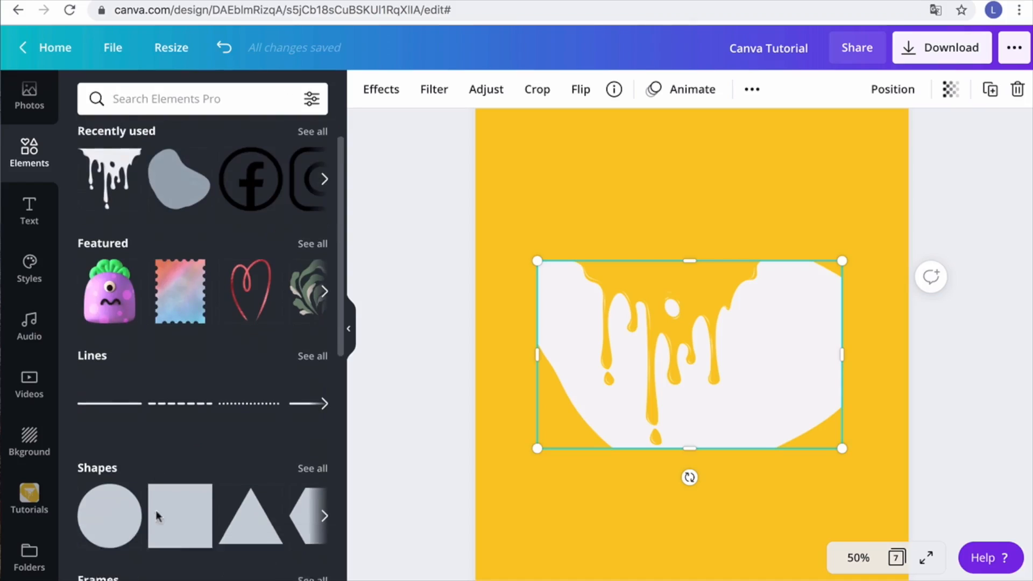
{"action": "left_click", "coordinate": [173, 479]}
{"action": "left_click_drag", "start_coordinate": [633, 292], "coordinate": [526, 311]}
{"action": "left_click_drag", "start_coordinate": [591, 224], "coordinate": [581, 276]}
{"action": "left_click_drag", "start_coordinate": [635, 326], "coordinate": [496, 341]}
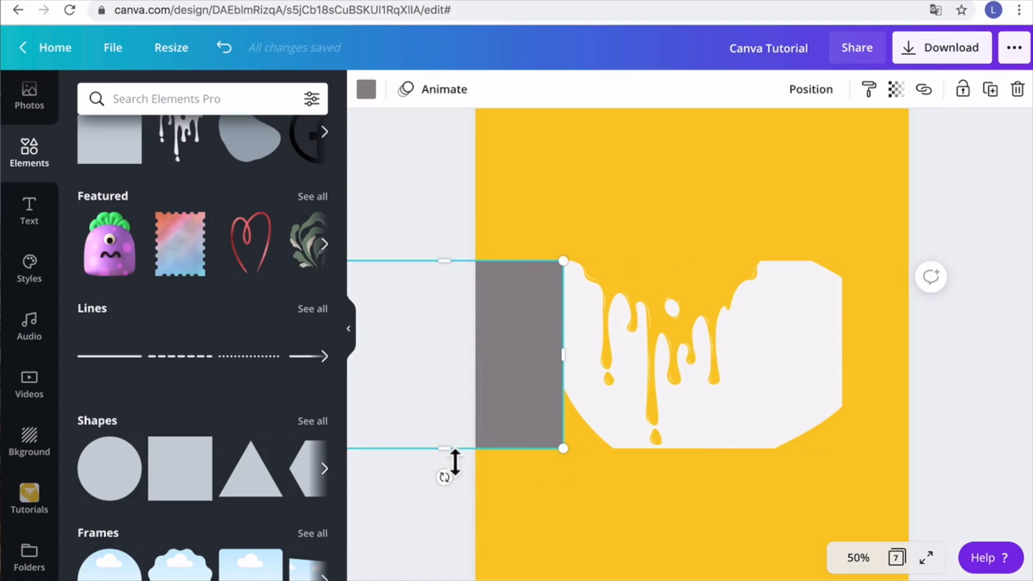
{"action": "mouse_move", "coordinate": [455, 457]}
{"action": "left_mouse_down"}
{"action": "mouse_move", "coordinate": [454, 470]}
{"action": "mouse_move", "coordinate": [455, 457]}
{"action": "left_mouse_up"}
Fill the square with white from the document colors and compare it closely with the drip image
{"action": "left_click", "coordinate": [366, 89]}
{"action": "left_click", "coordinate": [275, 296]}
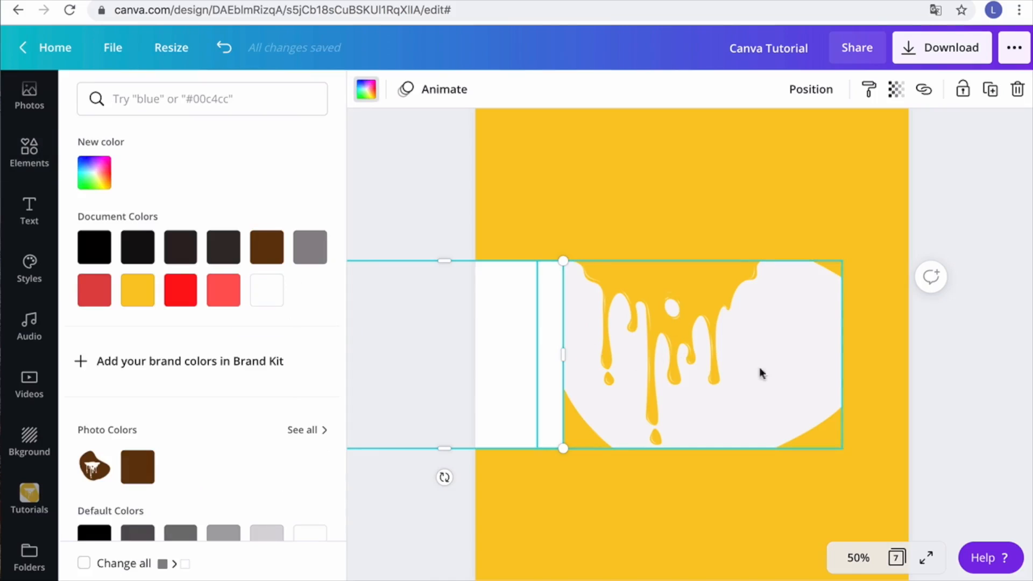
{"action": "left_click", "coordinate": [858, 557]}
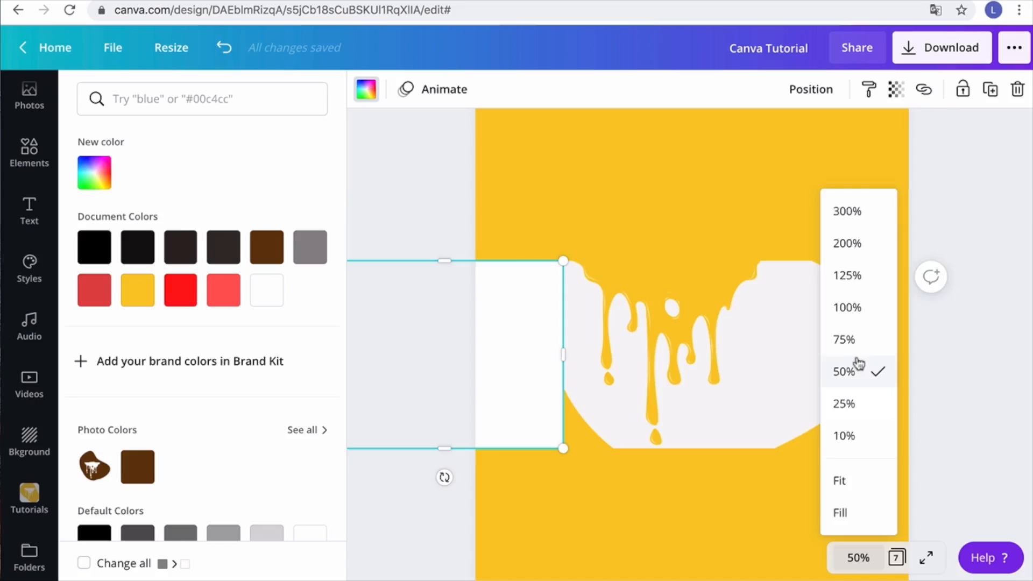
{"action": "left_click", "coordinate": [855, 341]}
{"action": "left_click", "coordinate": [472, 261]}
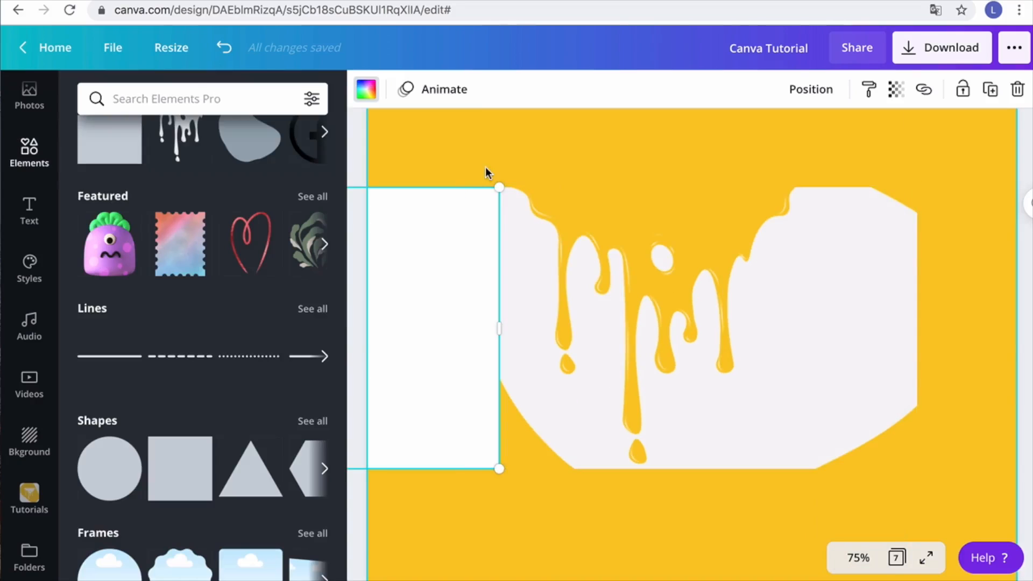
{"action": "left_click", "coordinate": [553, 283]}
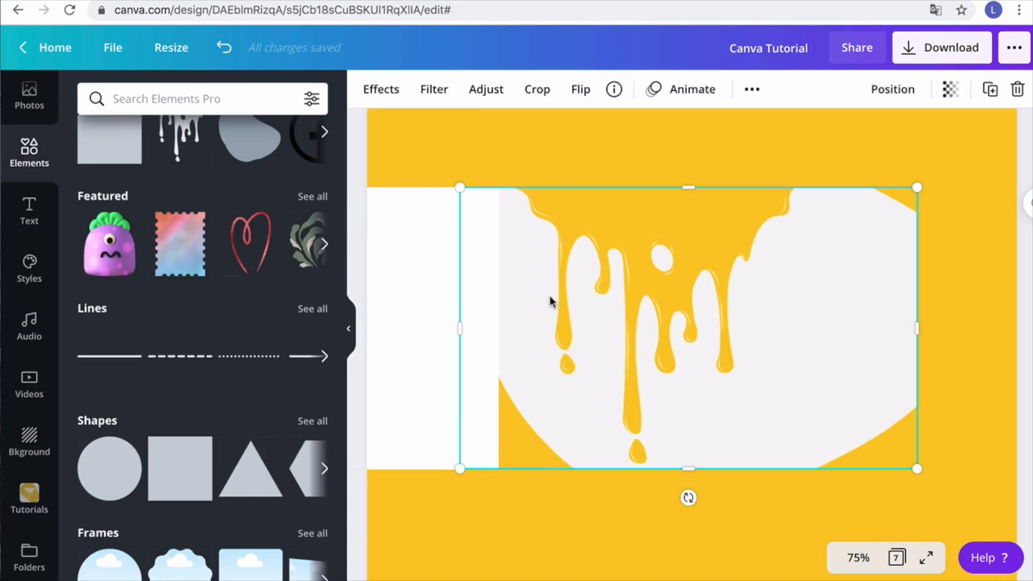
{"action": "left_click", "coordinate": [435, 280]}
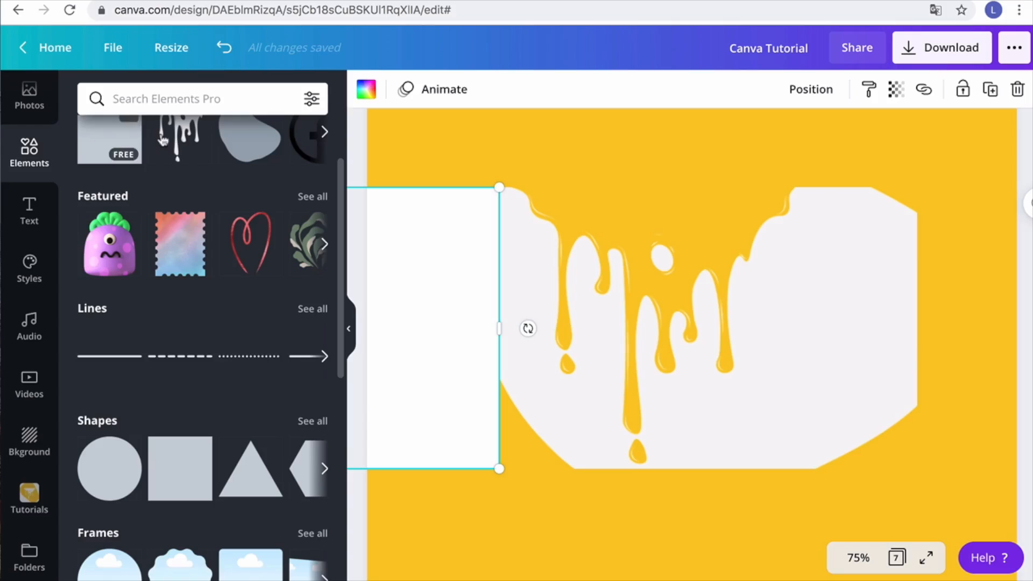
Recolor the square beside the drip image to the custom off-white #F6F6F6
{"action": "left_click", "coordinate": [366, 89]}
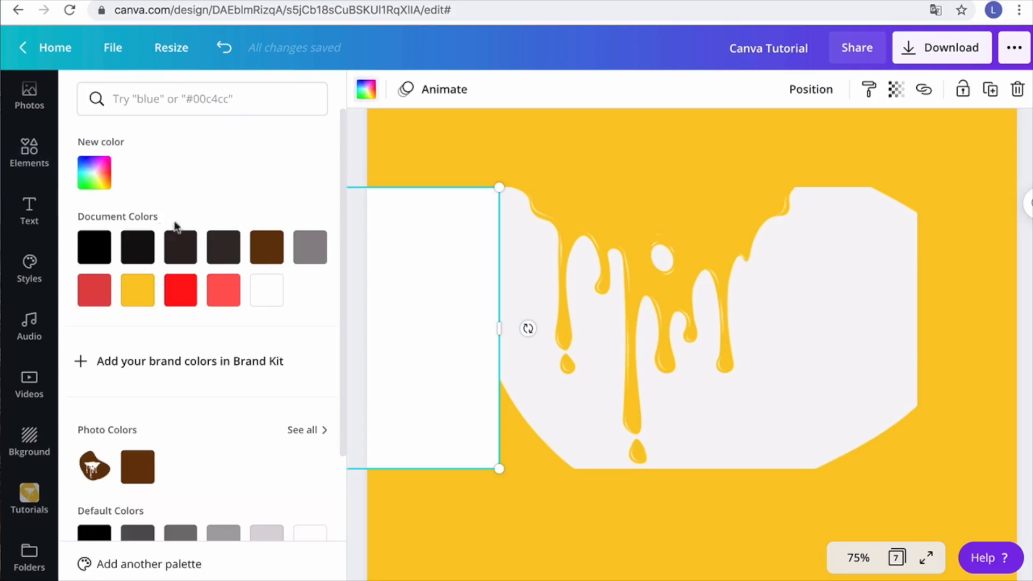
{"action": "left_click", "coordinate": [80, 186]}
{"action": "left_click", "coordinate": [95, 216]}
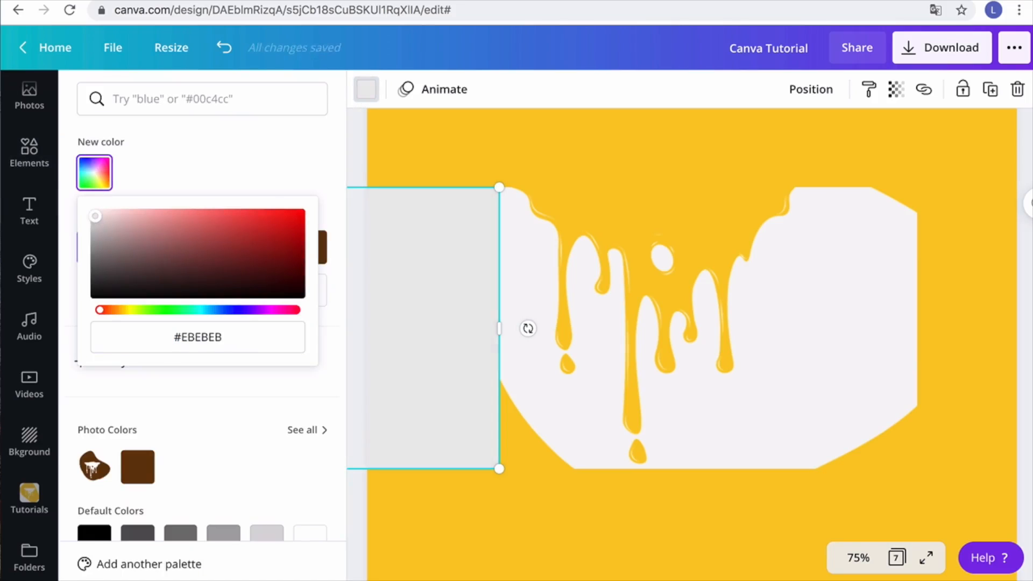
{"action": "left_click_drag", "start_coordinate": [87, 216], "coordinate": [86, 210]}
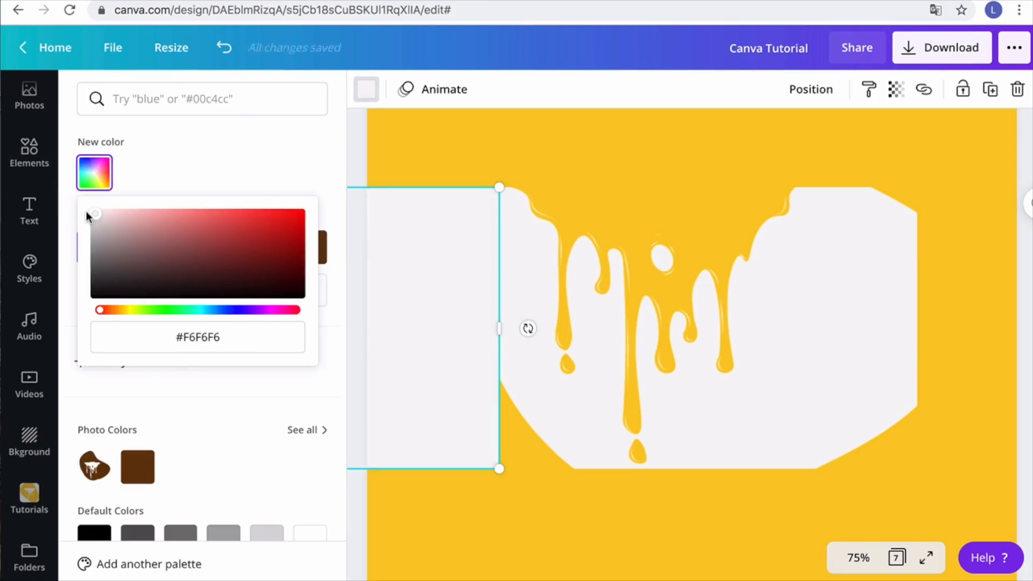
{"action": "left_click", "coordinate": [590, 148]}
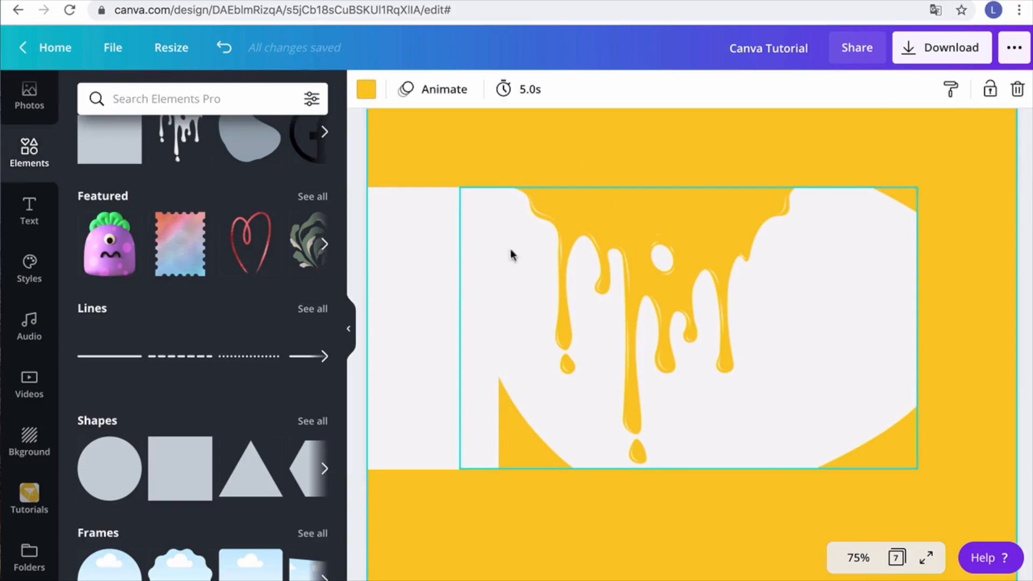
Duplicate the off-white rectangle and align the copy over the drip image's right side, extending past the page edge
{"action": "left_click", "coordinate": [423, 400]}
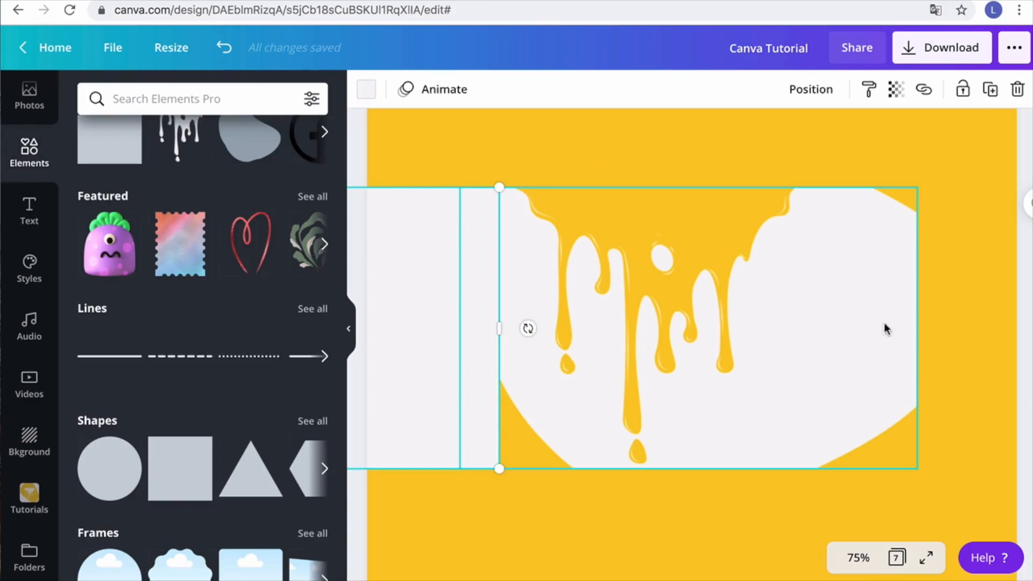
{"action": "key", "text": "ctrl+d"}
{"action": "left_click_drag", "start_coordinate": [469, 336], "coordinate": [1012, 330]}
{"action": "left_click_drag", "start_coordinate": [838, 335], "coordinate": [974, 323]}
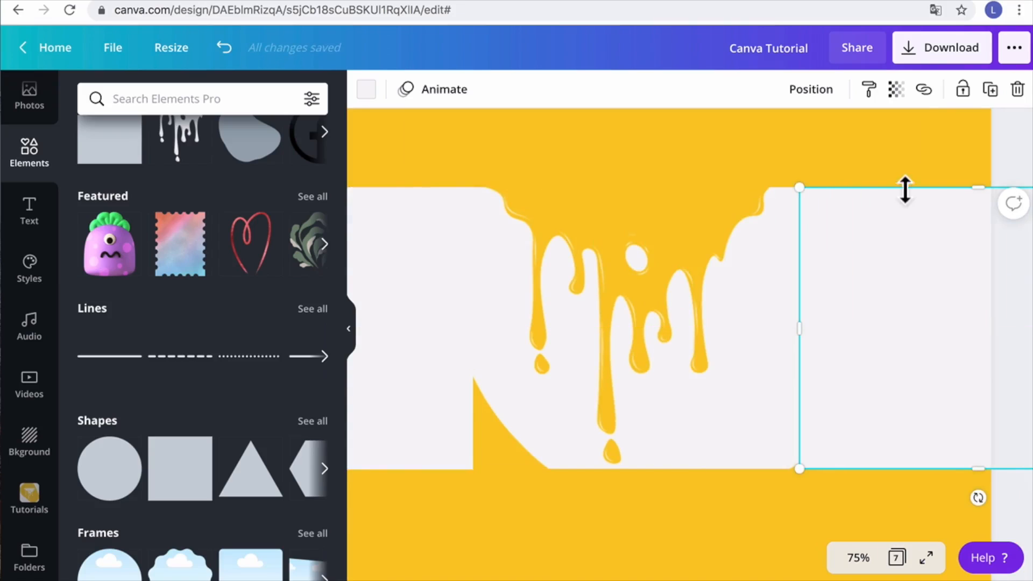
{"action": "left_click", "coordinate": [883, 154]}
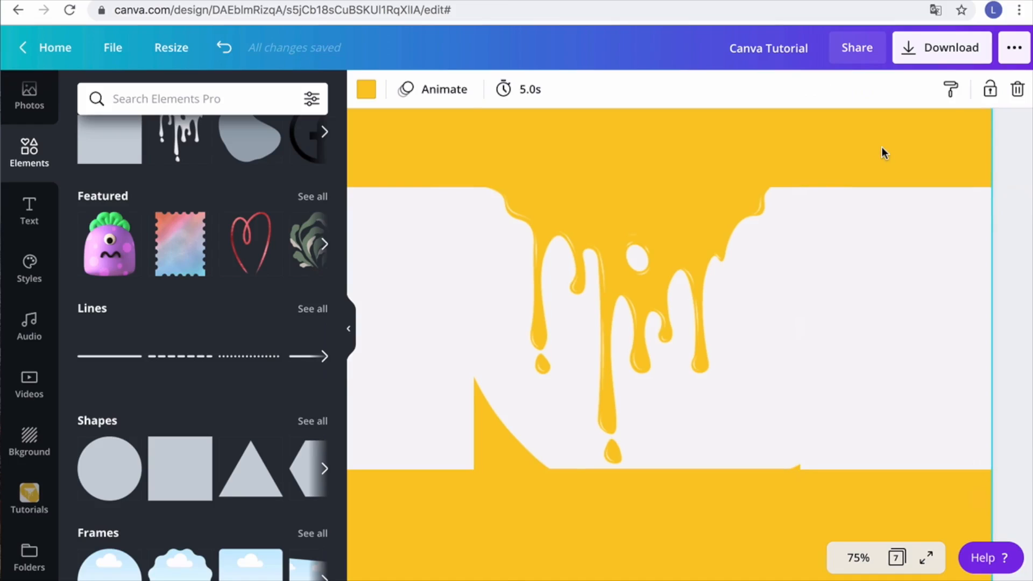
Duplicate the left off-white rectangle, shrink the copy to a small block and align it with the drip image's lower edge
{"action": "scroll", "coordinate": [878, 307], "scroll_direction": "left", "scroll_amount": 2}
{"action": "left_click_drag", "start_coordinate": [881, 328], "coordinate": [429, 374]}
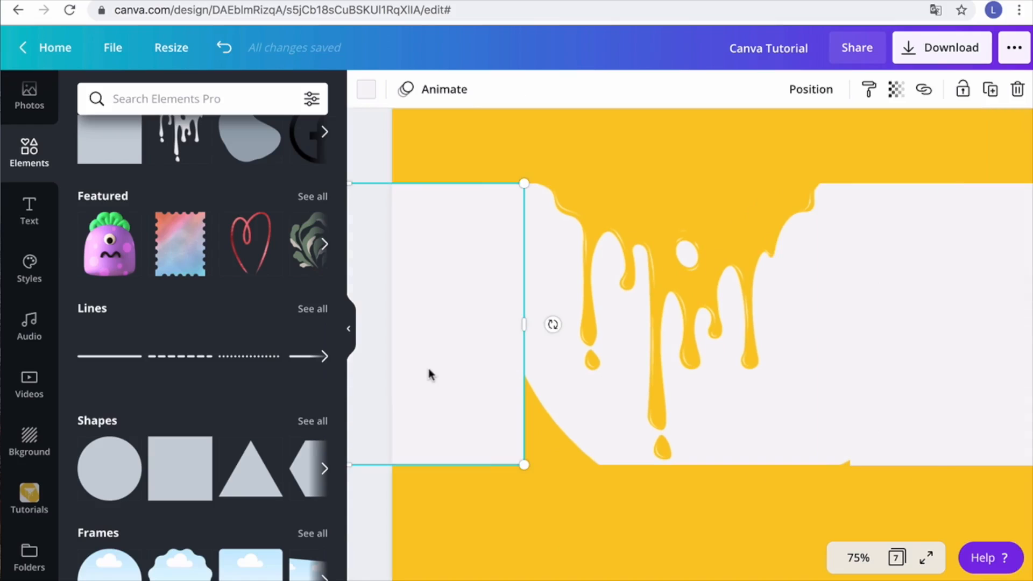
{"action": "left_click_drag", "start_coordinate": [489, 334], "coordinate": [854, 356]}
{"action": "left_click_drag", "start_coordinate": [676, 505], "coordinate": [673, 364]}
{"action": "left_click_drag", "start_coordinate": [843, 285], "coordinate": [621, 296]}
{"action": "left_click_drag", "start_coordinate": [550, 289], "coordinate": [504, 400]}
{"action": "left_click_drag", "start_coordinate": [508, 345], "coordinate": [502, 384]}
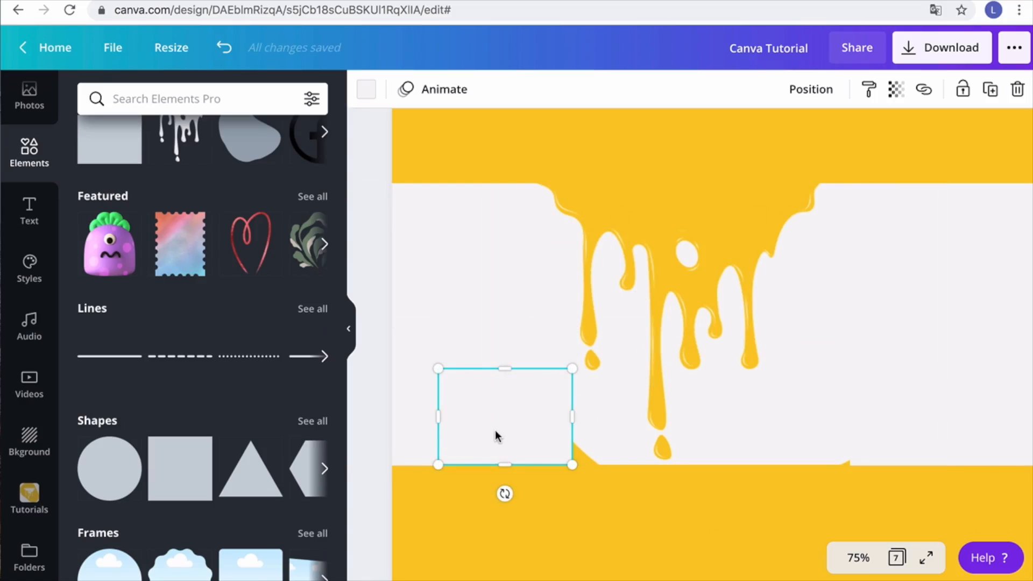
Move the small block over the yellow notch at the drip image's lower left and flatten it to a thin strip
{"action": "left_click_drag", "start_coordinate": [495, 431], "coordinate": [560, 429]}
{"action": "left_click_drag", "start_coordinate": [572, 393], "coordinate": [576, 459]}
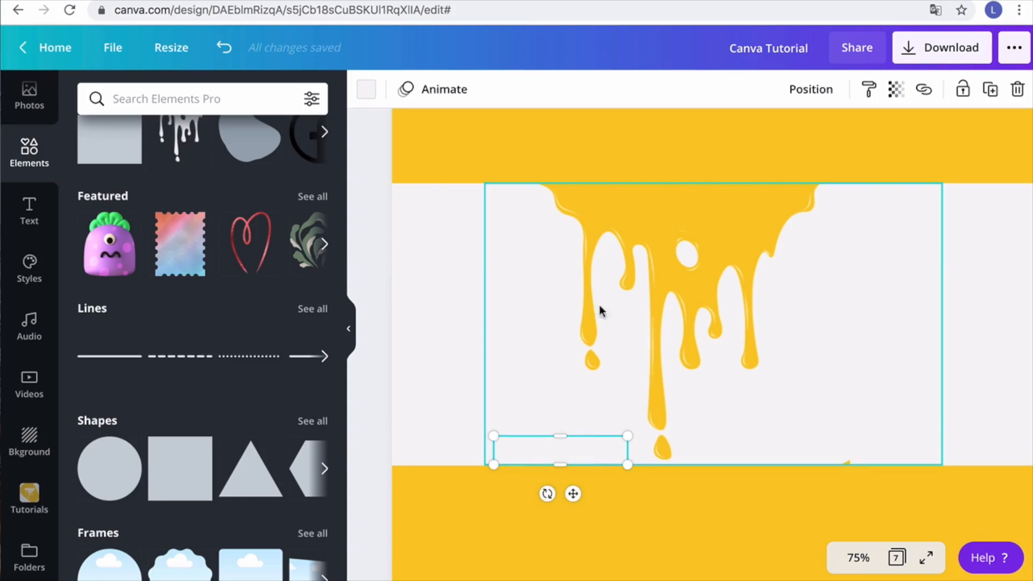
{"action": "left_click", "coordinate": [706, 508]}
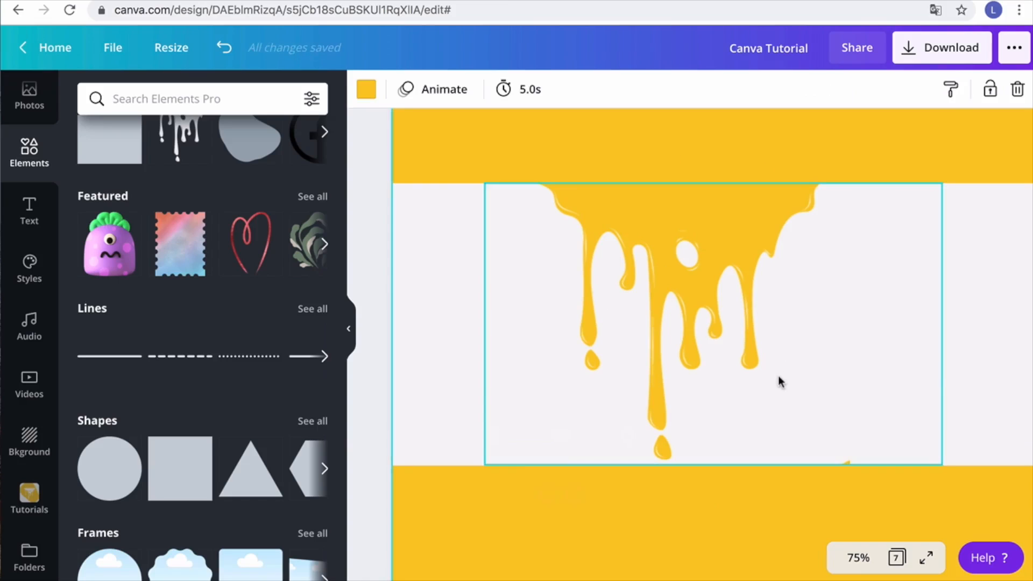
Duplicate the thin off-white strip and place the copy over the yellow notch at the drip image's lower right corner
{"action": "scroll", "coordinate": [779, 379], "scroll_direction": "right", "scroll_amount": 2}
{"action": "left_click", "coordinate": [842, 452]}
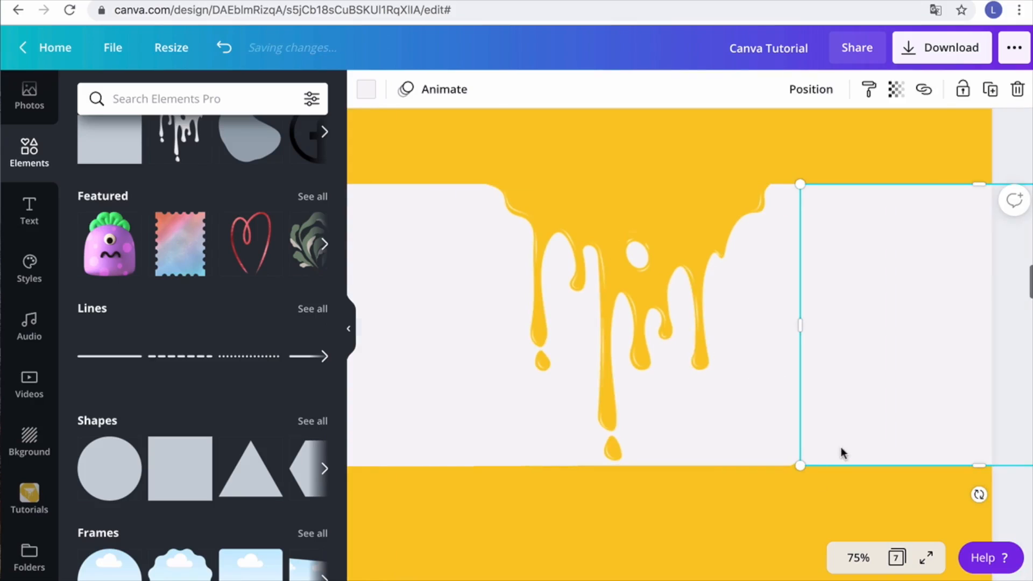
{"action": "left_click", "coordinate": [501, 453]}
{"action": "left_click_drag", "start_coordinate": [502, 453], "coordinate": [514, 465]}
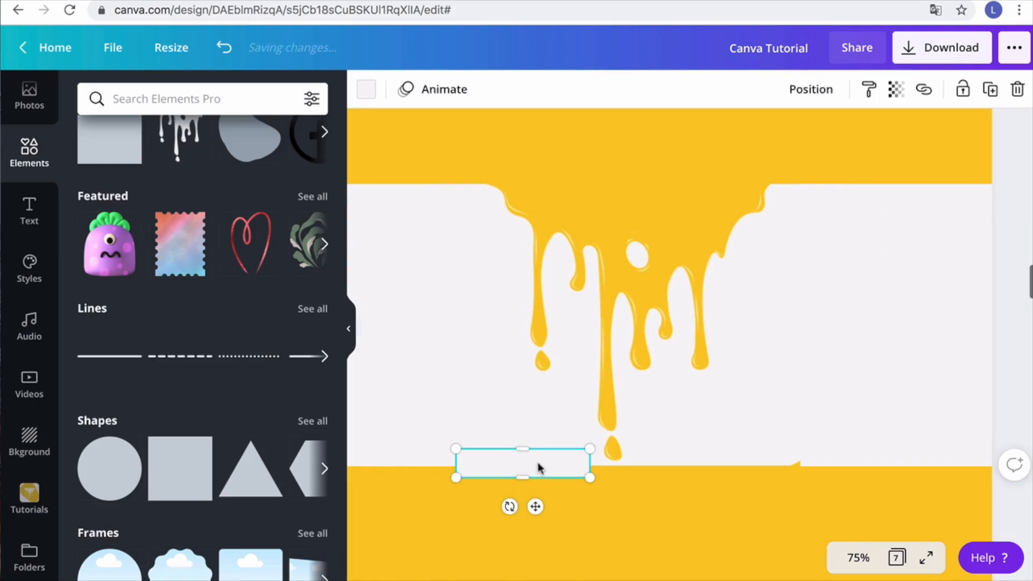
{"action": "left_click_drag", "start_coordinate": [671, 460], "coordinate": [813, 455]}
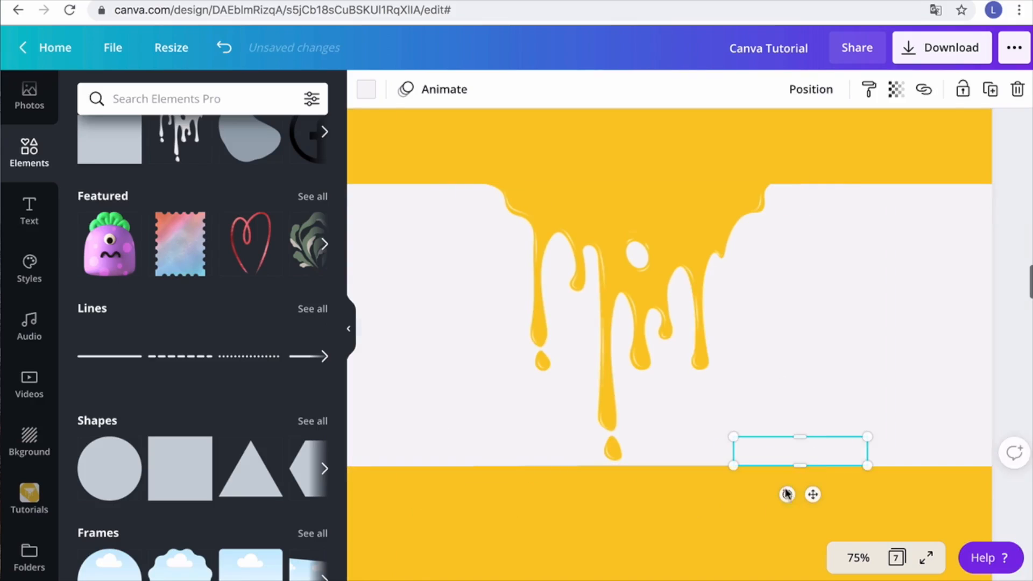
{"action": "left_click", "coordinate": [773, 508]}
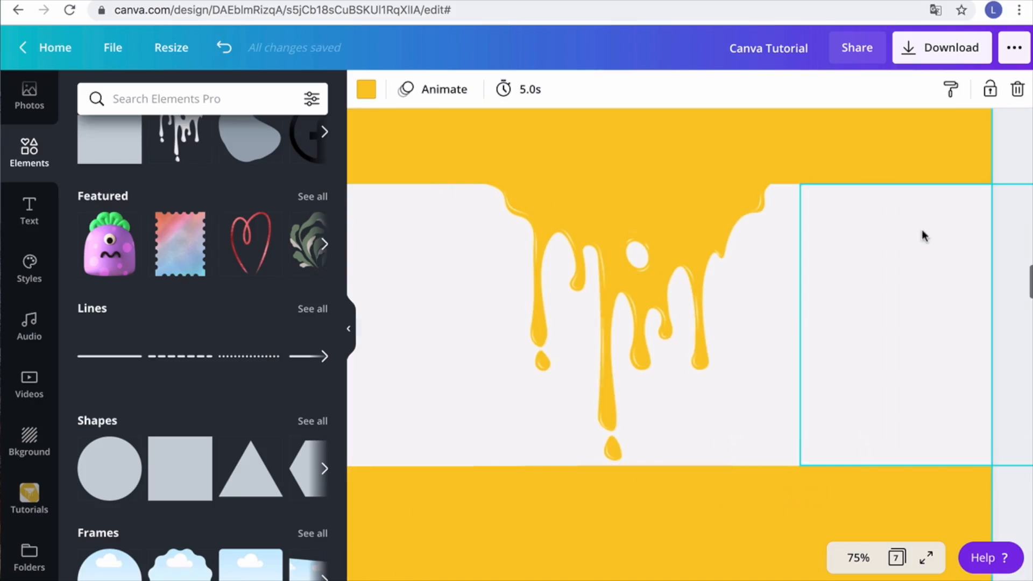
Select the drip image with all its off-white rectangles and strips on page 3 and group them
{"action": "scroll", "coordinate": [946, 230], "scroll_direction": "left", "scroll_amount": 2}
{"action": "left_click", "coordinate": [859, 557]}
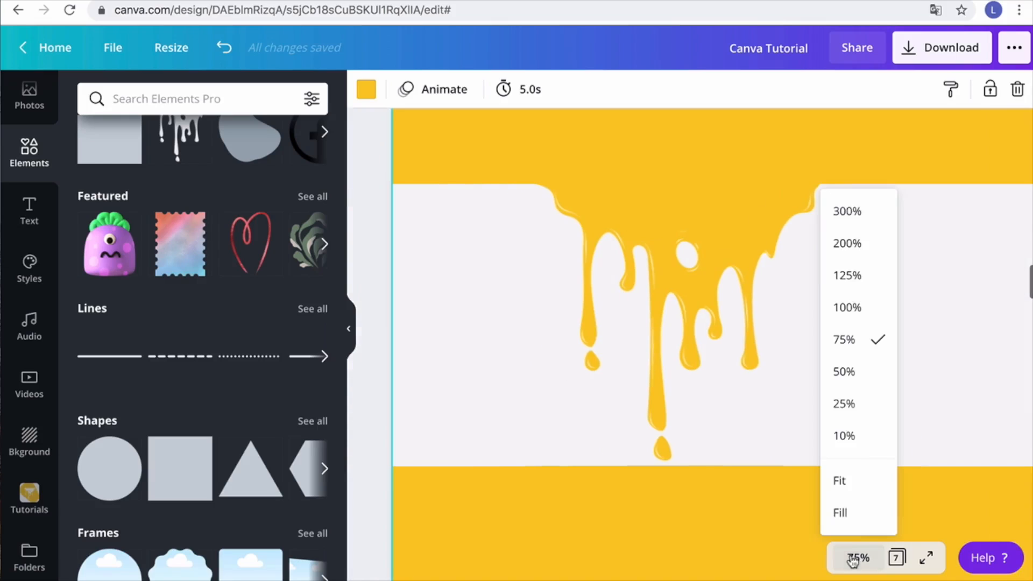
{"action": "left_click", "coordinate": [845, 484]}
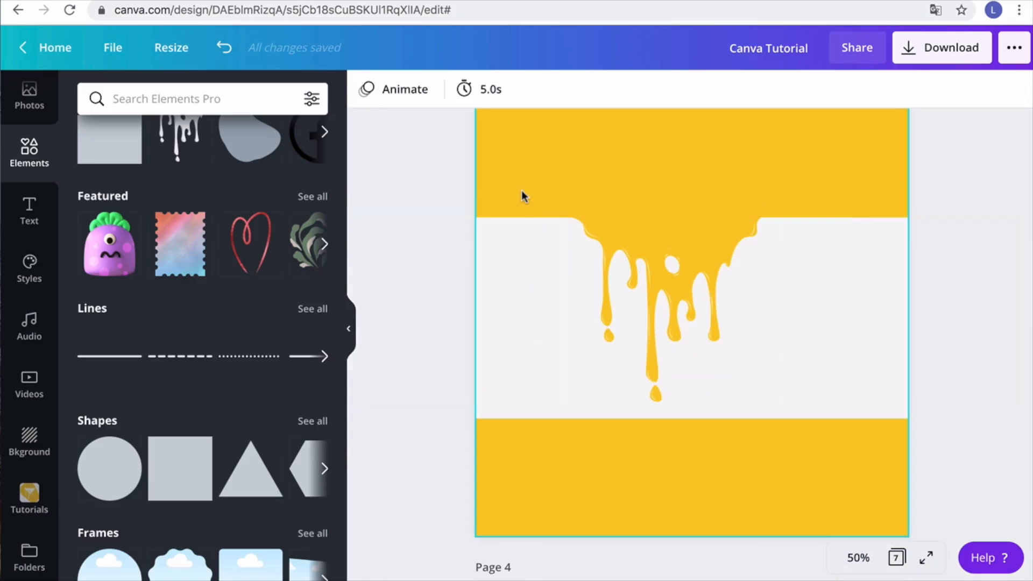
{"action": "scroll", "coordinate": [521, 194], "scroll_direction": "up", "scroll_amount": 2}
{"action": "left_click_drag", "start_coordinate": [419, 188], "coordinate": [786, 468]}
{"action": "left_click_drag", "start_coordinate": [955, 483], "coordinate": [961, 485]}
{"action": "left_click", "coordinate": [780, 89]}
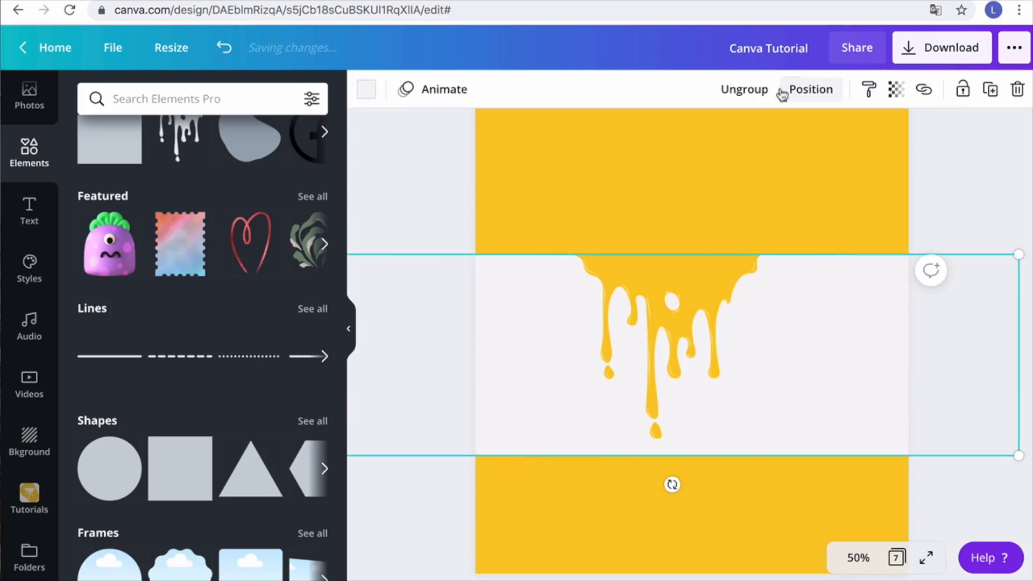
{"action": "left_click", "coordinate": [967, 211]}
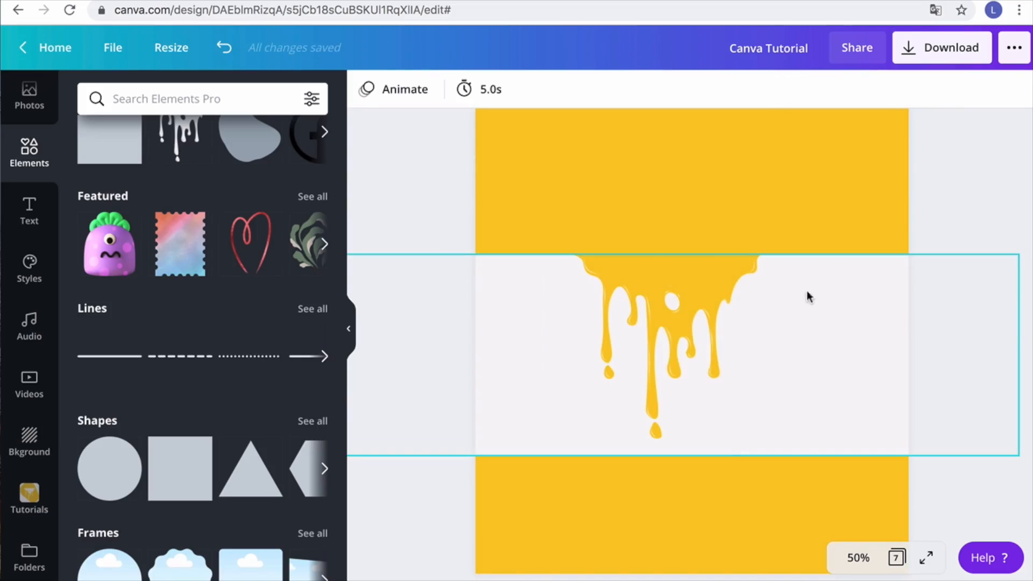
Enlarge the grouped drip cutout and shift it sideways so the drips sit near the middle of page 3
{"action": "left_click", "coordinate": [779, 348]}
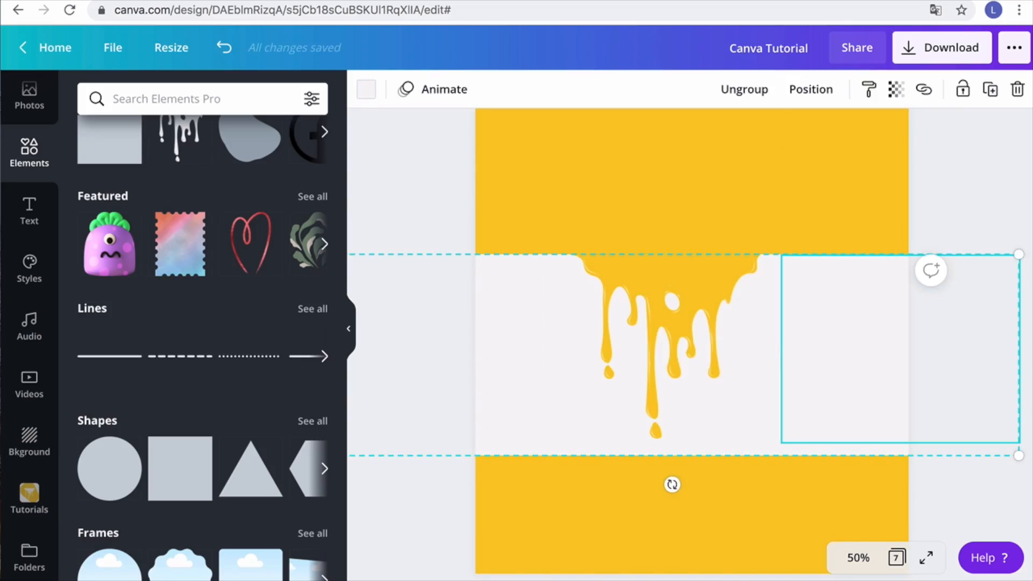
{"action": "left_click_drag", "start_coordinate": [1018, 455], "coordinate": [1025, 526]}
{"action": "left_click_drag", "start_coordinate": [850, 411], "coordinate": [772, 411]}
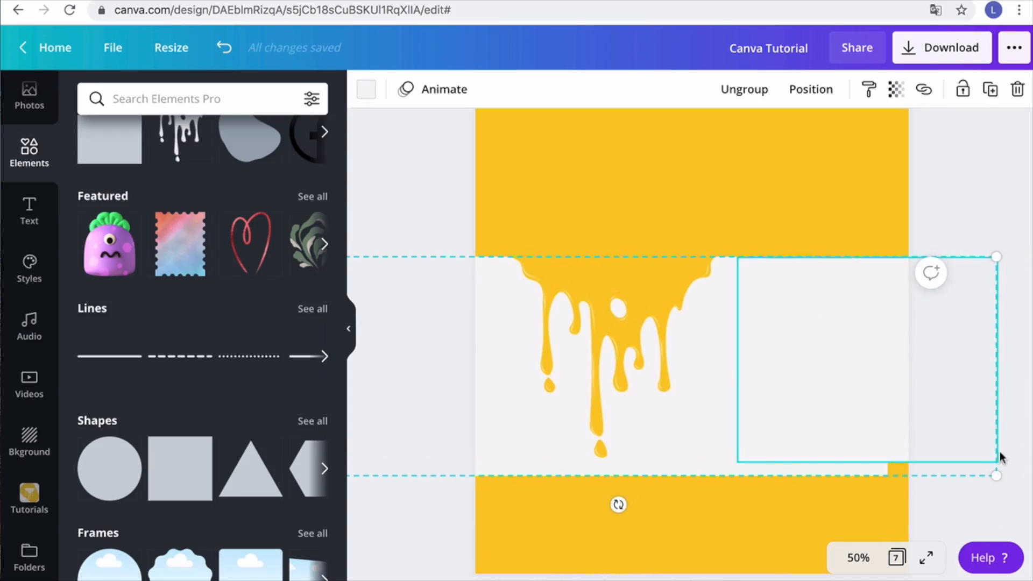
{"action": "mouse_move", "coordinate": [1003, 480]}
{"action": "left_mouse_down"}
{"action": "mouse_move", "coordinate": [1022, 487]}
{"action": "mouse_move", "coordinate": [1020, 522]}
{"action": "mouse_move", "coordinate": [1017, 477]}
{"action": "left_mouse_up"}
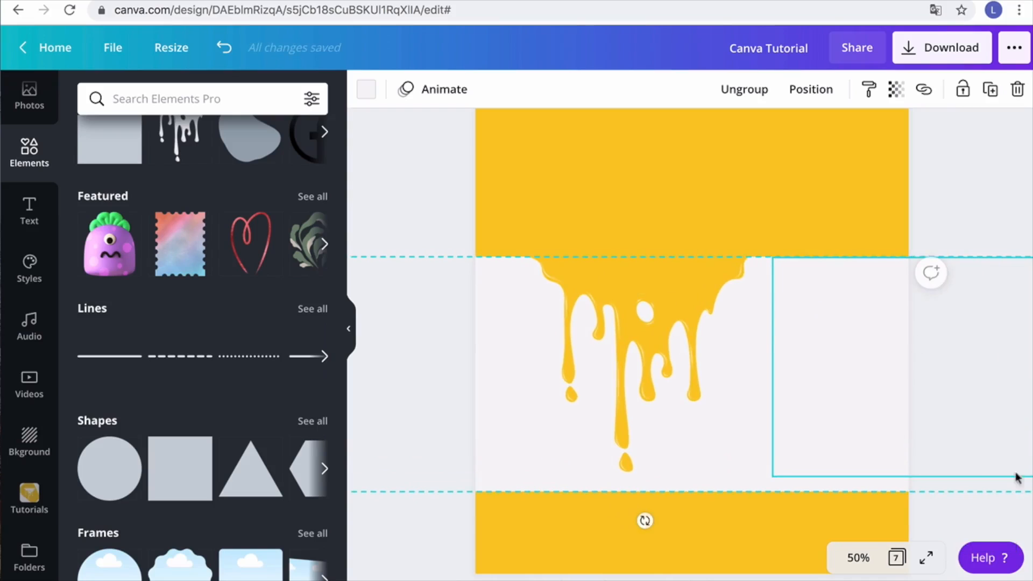
{"action": "left_click_drag", "start_coordinate": [772, 340], "coordinate": [803, 343]}
{"action": "left_click", "coordinate": [983, 185]}
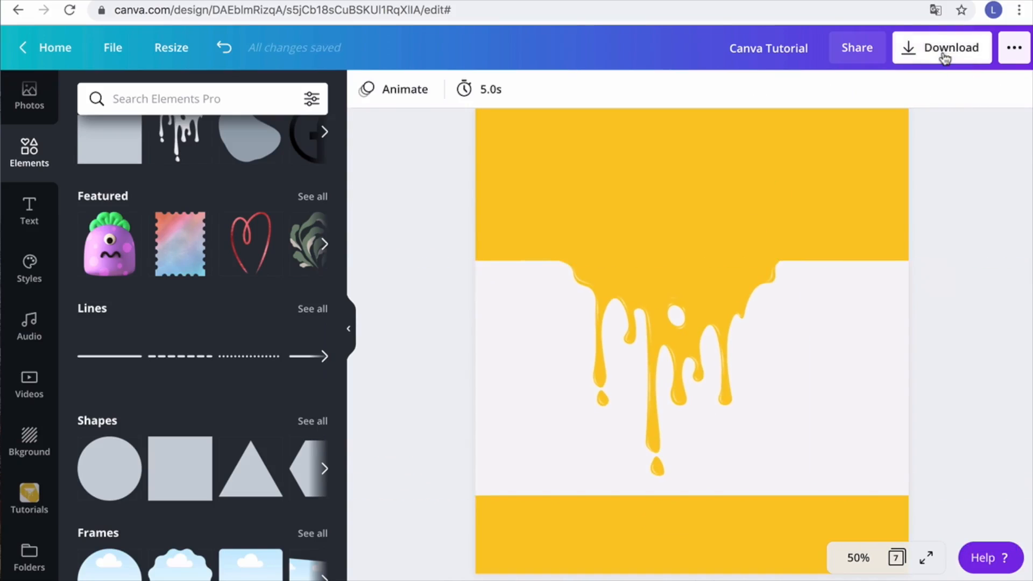
Review the PNG download settings, including the transparent background option, and look through pages 2 and 3
{"action": "left_click", "coordinate": [946, 54]}
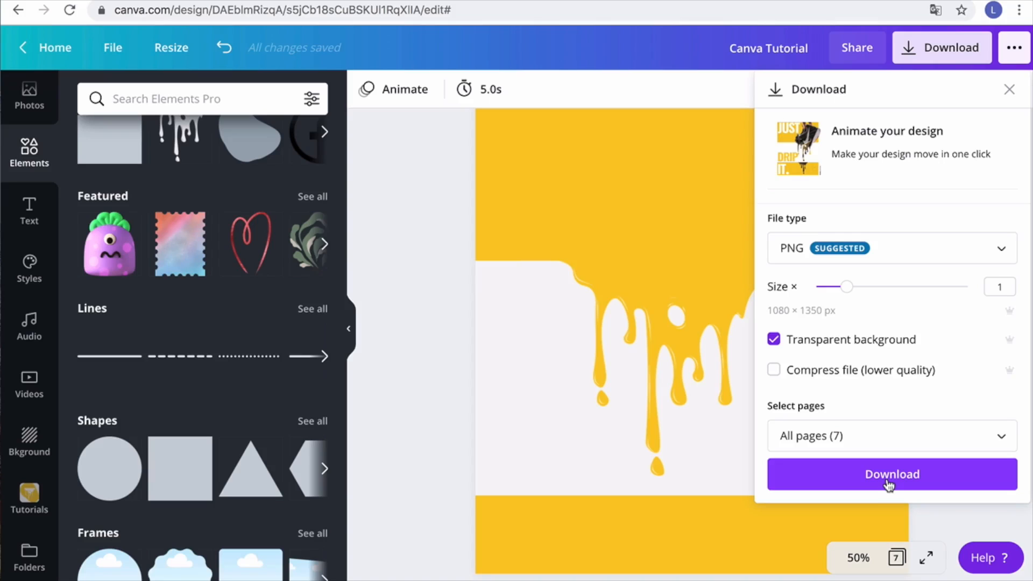
{"action": "left_click", "coordinate": [594, 215]}
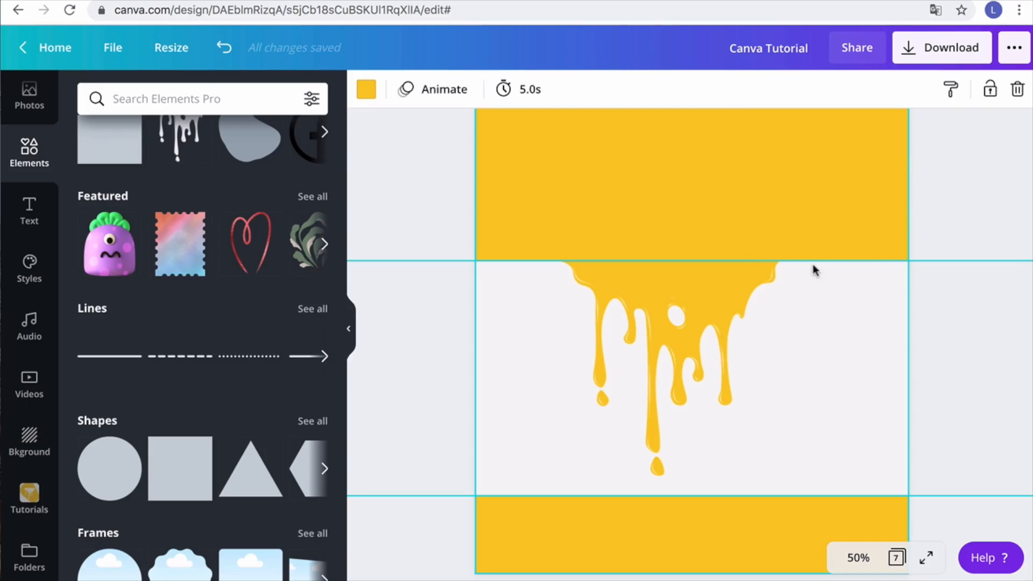
{"action": "scroll", "coordinate": [812, 264], "scroll_direction": "up", "scroll_amount": 10}
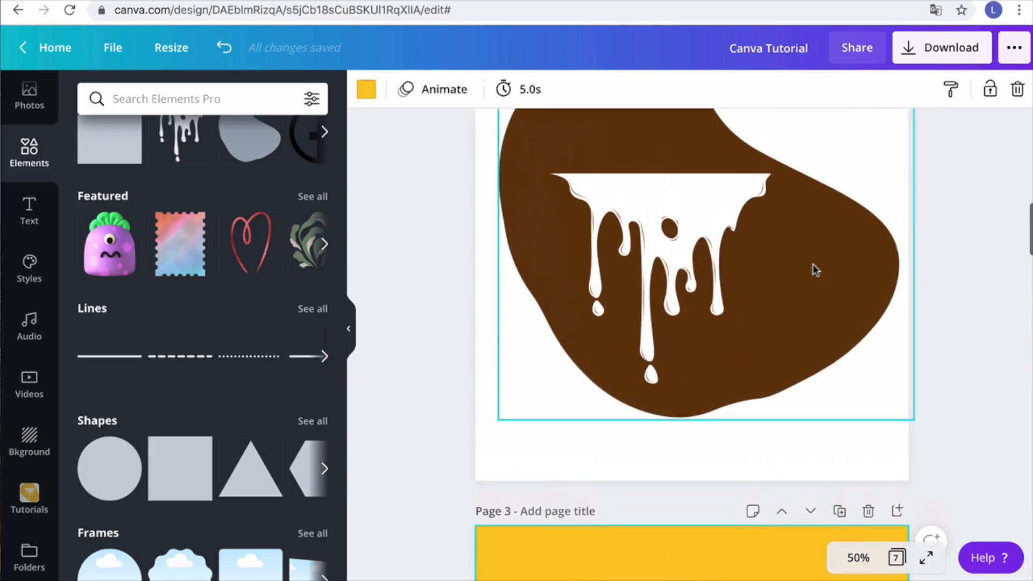
{"action": "scroll", "coordinate": [812, 264], "scroll_direction": "up", "scroll_amount": 5}
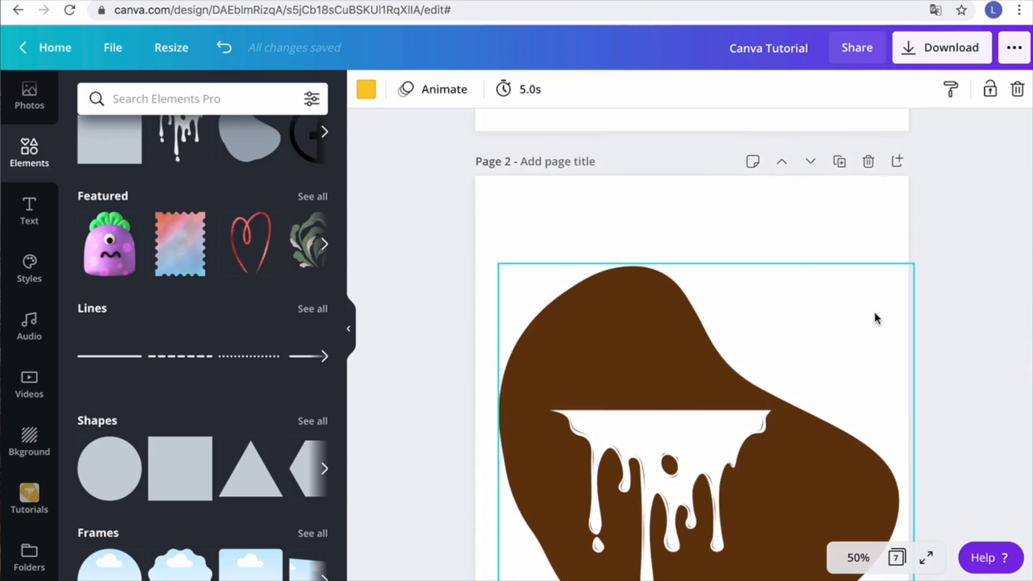
{"action": "scroll", "coordinate": [874, 313], "scroll_direction": "down", "scroll_amount": 10}
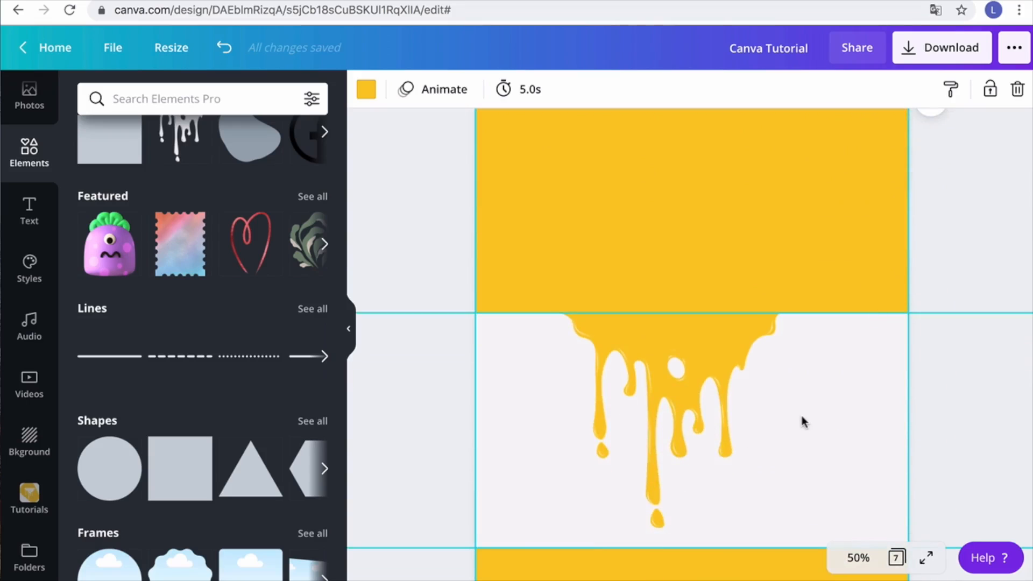
{"action": "scroll", "coordinate": [803, 422], "scroll_direction": "down", "scroll_amount": 2}
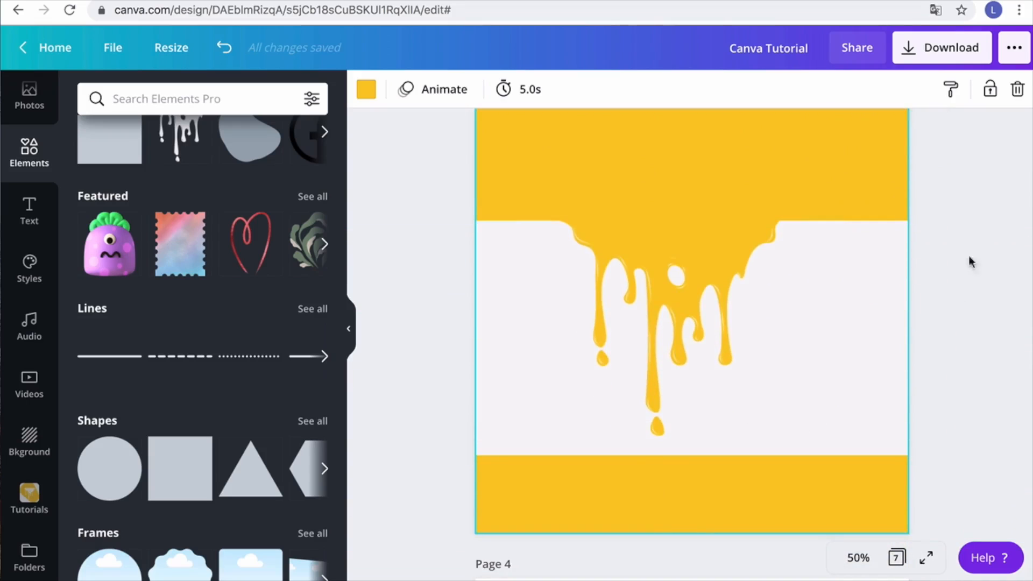
Add a new page after page 3 and set its background to white
{"action": "scroll", "coordinate": [914, 299], "scroll_direction": "up", "scroll_amount": 1}
{"action": "key", "text": "super+z"}
{"action": "scroll", "coordinate": [860, 277], "scroll_direction": "up", "scroll_amount": 3}
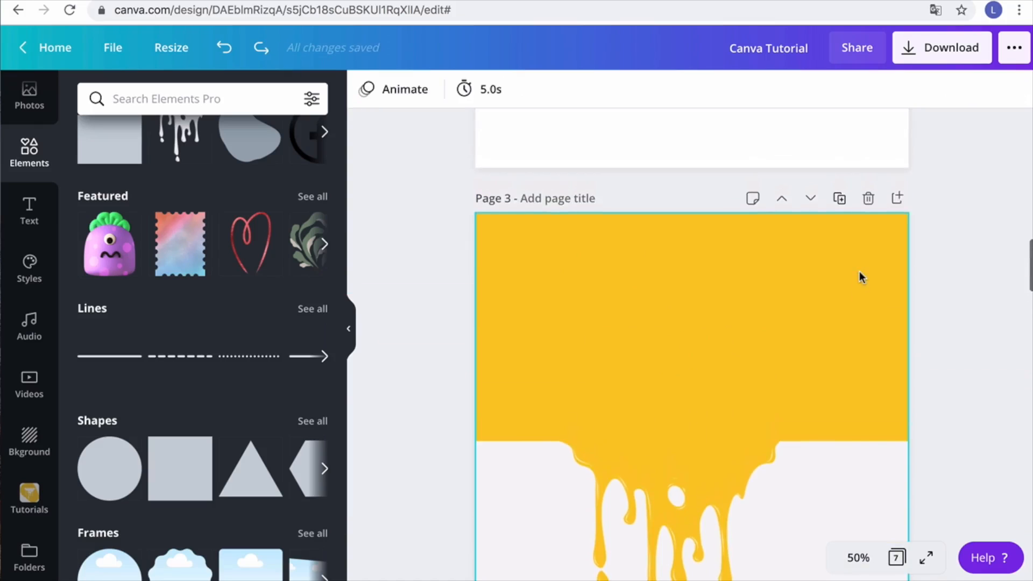
{"action": "left_click", "coordinate": [898, 199]}
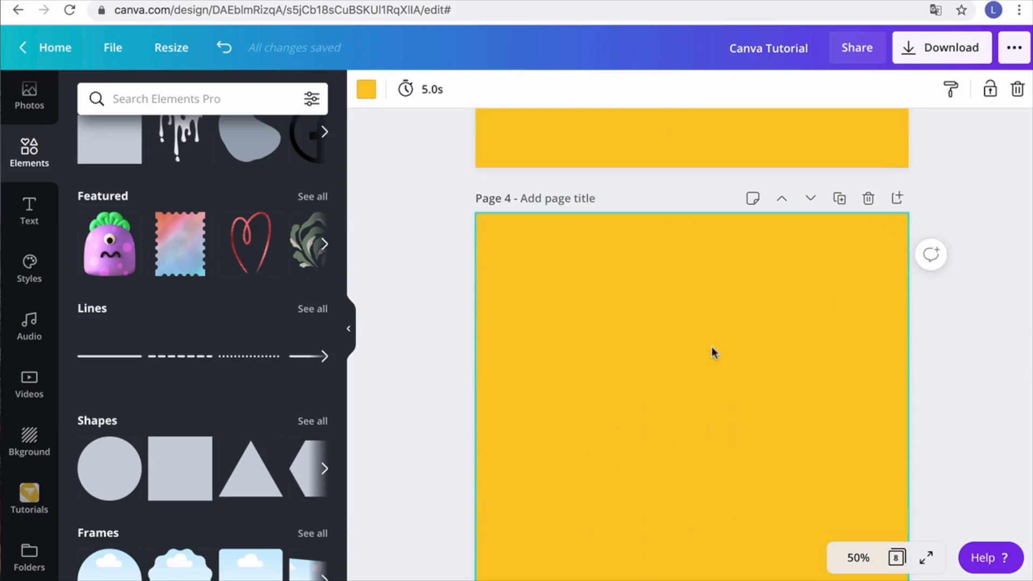
{"action": "left_click", "coordinate": [366, 92]}
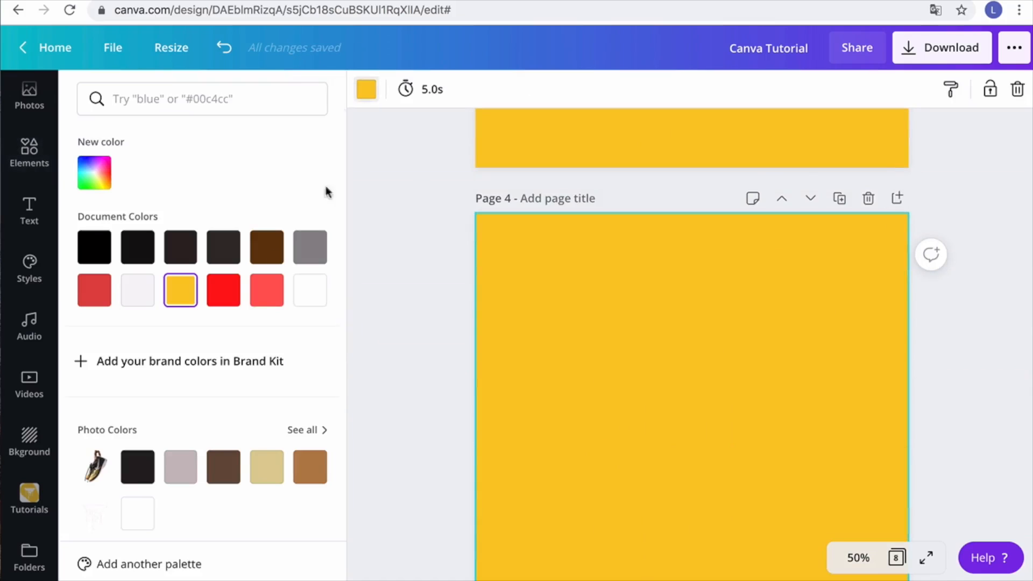
{"action": "left_click", "coordinate": [306, 293]}
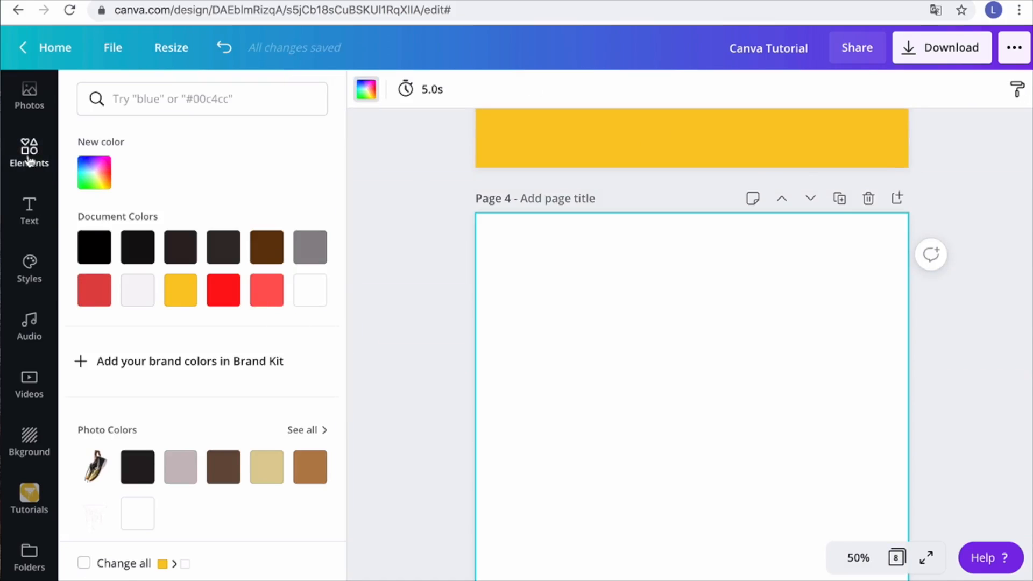
Insert the sneaker photo from the Tutorials folder onto the blank page 4
{"action": "left_click", "coordinate": [35, 141]}
{"action": "left_click", "coordinate": [35, 108]}
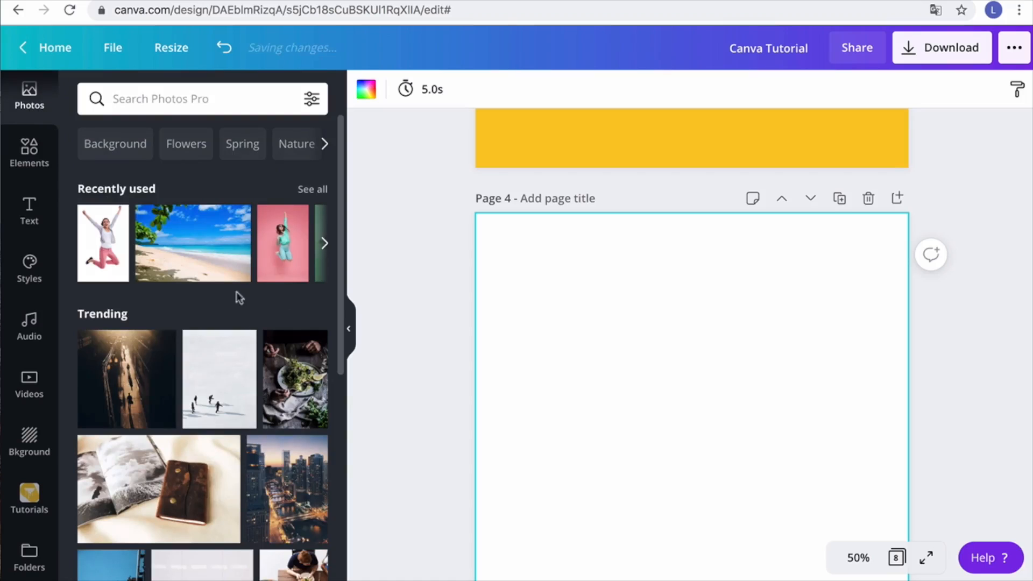
{"action": "left_click", "coordinate": [29, 494]}
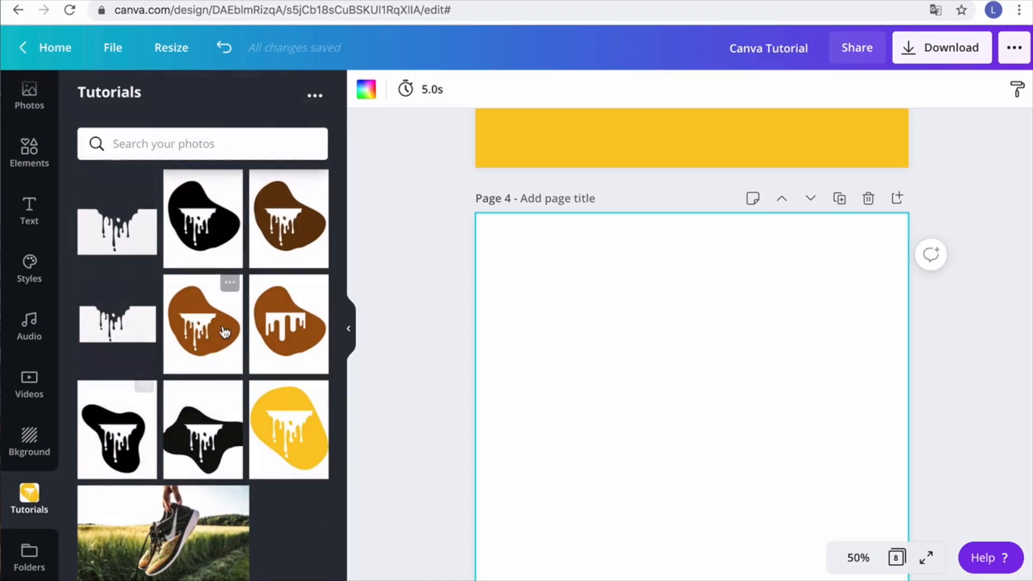
{"action": "left_click", "coordinate": [191, 538]}
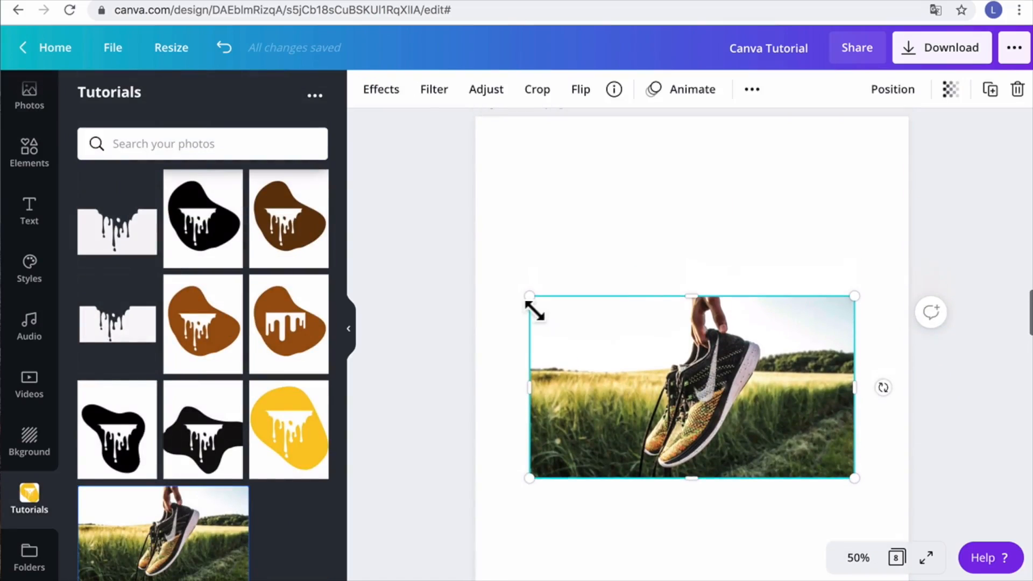
Enlarge the sneaker photo to about 1,434 × 805 and position it across the full width of page 4
{"action": "left_click_drag", "start_coordinate": [527, 297], "coordinate": [477, 266]}
{"action": "scroll", "coordinate": [689, 406], "scroll_direction": "down", "scroll_amount": 1}
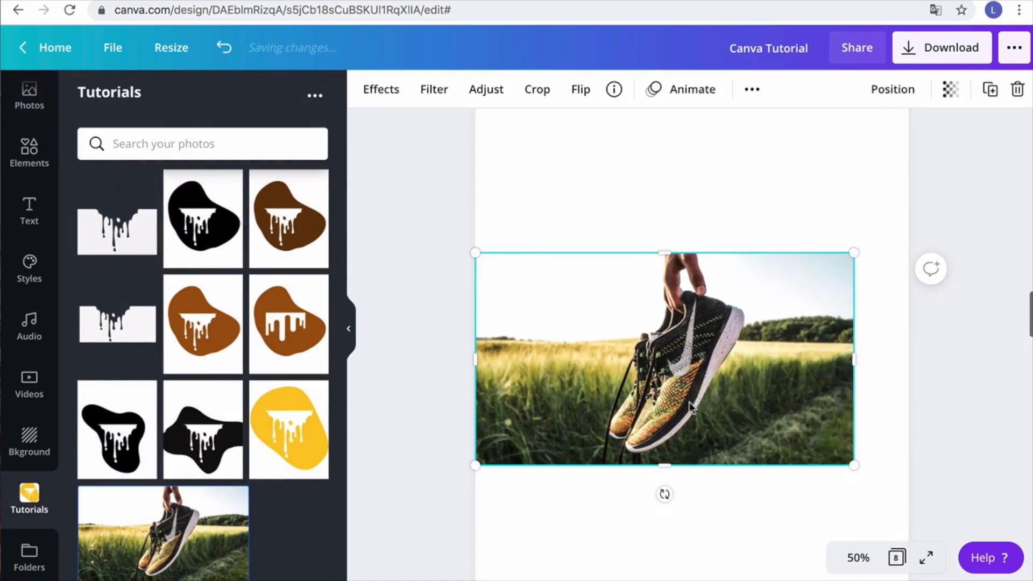
{"action": "right_click", "coordinate": [685, 404]}
{"action": "left_click", "coordinate": [631, 355]}
{"action": "left_click_drag", "start_coordinate": [631, 355], "coordinate": [552, 328]}
{"action": "left_click_drag", "start_coordinate": [786, 438], "coordinate": [984, 547]}
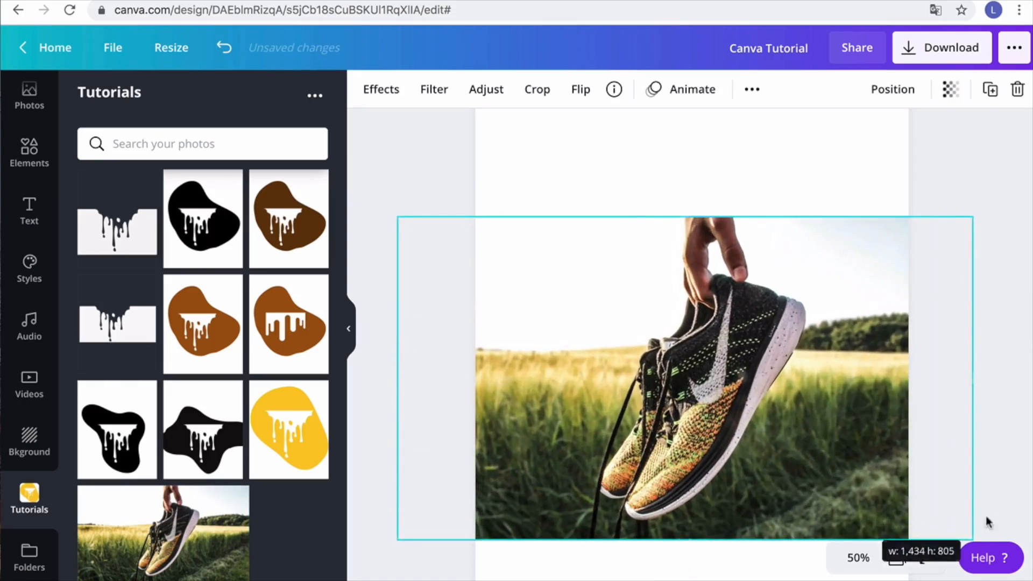
{"action": "left_click_drag", "start_coordinate": [765, 376], "coordinate": [744, 331]}
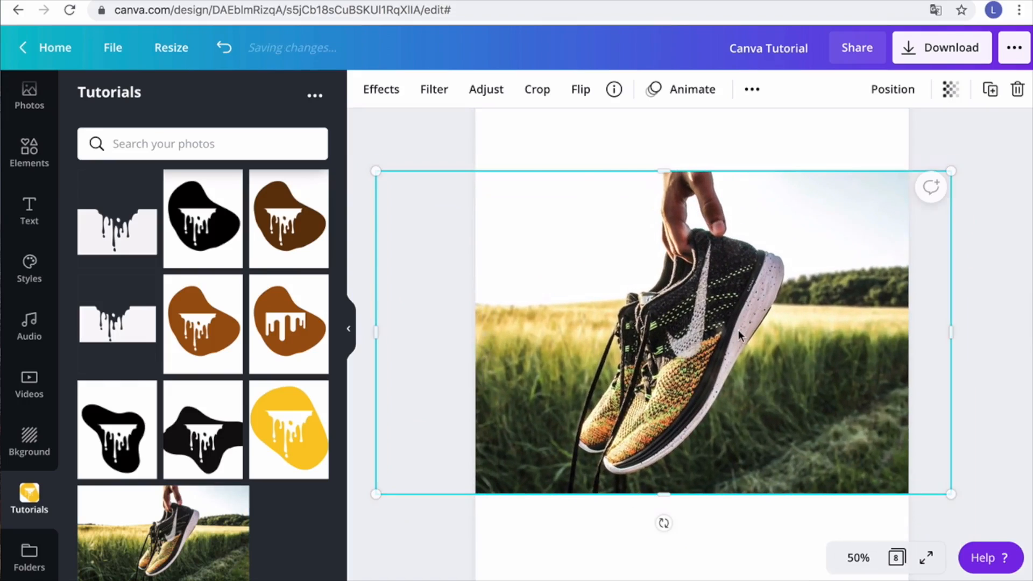
Remove the sneaker photo's background with Background Remover, keeping only the hand and shoes
{"action": "left_click", "coordinate": [375, 88]}
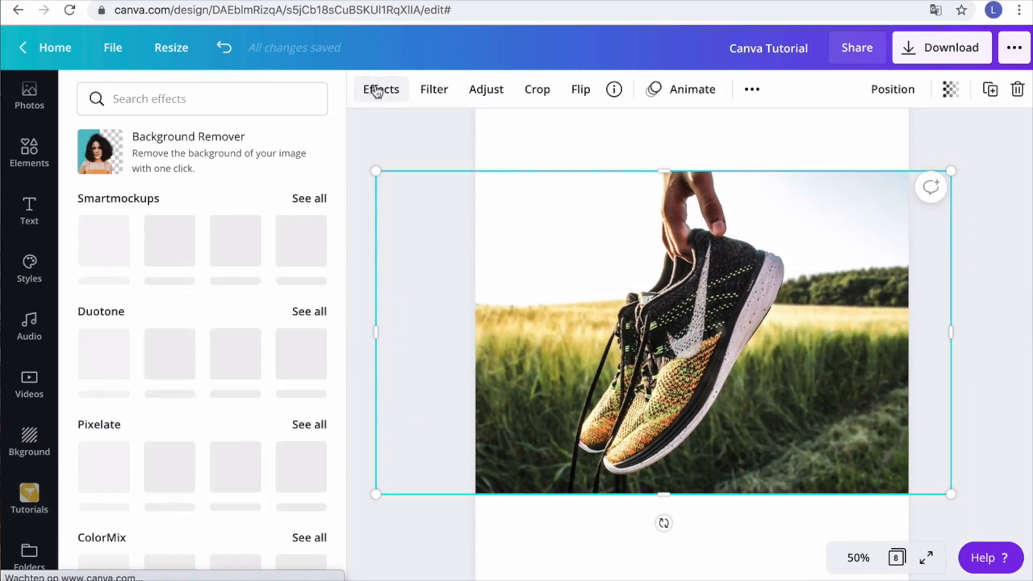
{"action": "left_click", "coordinate": [160, 150]}
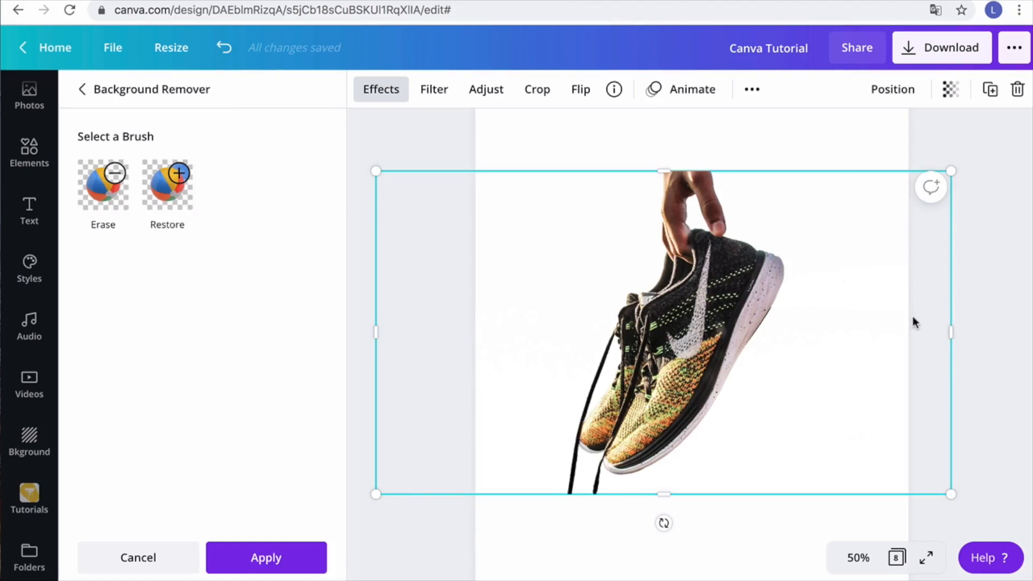
{"action": "scroll", "coordinate": [913, 322], "scroll_direction": "up", "scroll_amount": 2}
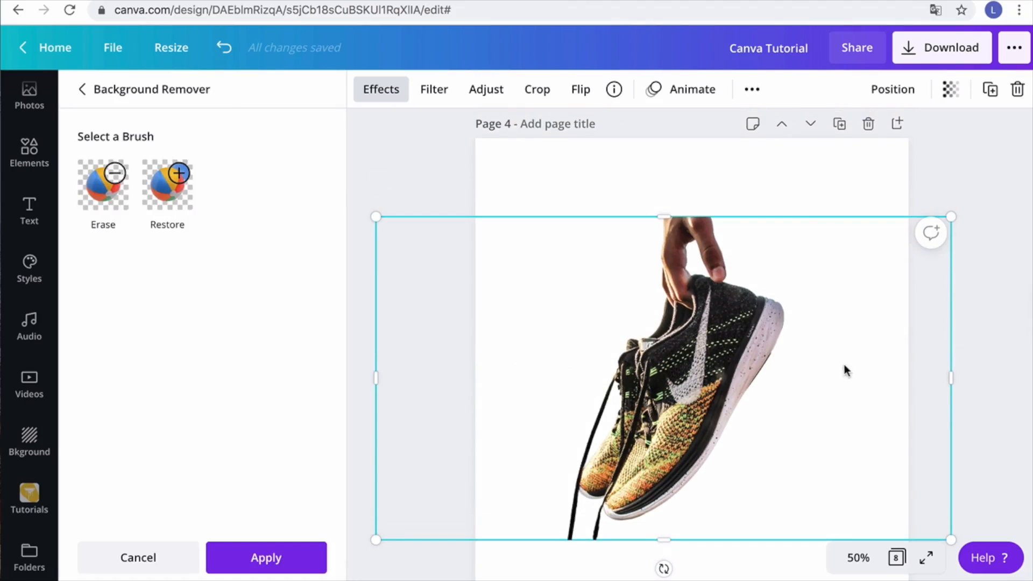
Move the sneaker page up two positions so that it directly follows the finished poster on page 1
{"action": "scroll", "coordinate": [845, 359], "scroll_direction": "up", "scroll_amount": 10}
{"action": "scroll", "coordinate": [845, 360], "scroll_direction": "up", "scroll_amount": 3}
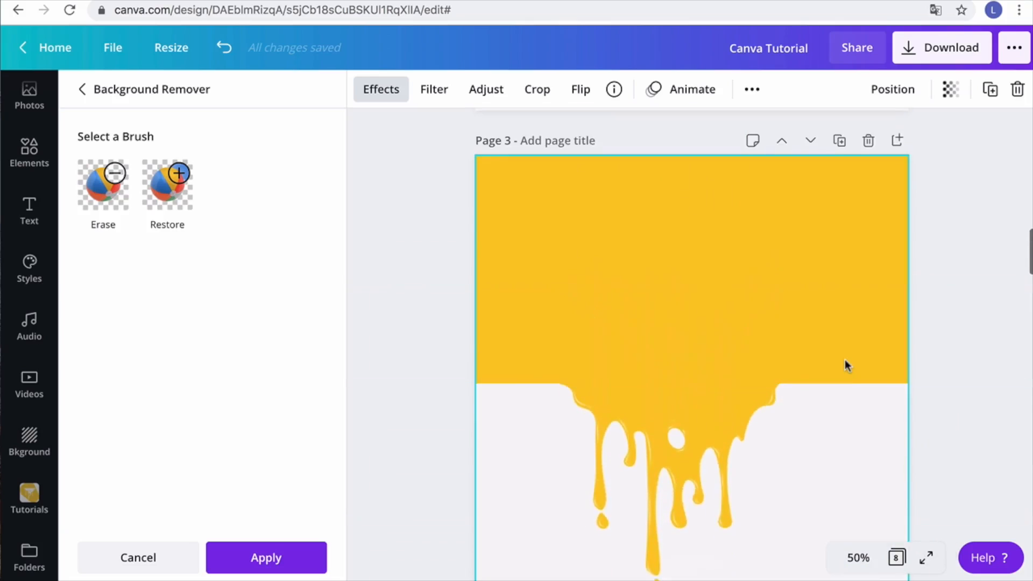
{"action": "scroll", "coordinate": [845, 360], "scroll_direction": "down", "scroll_amount": 6}
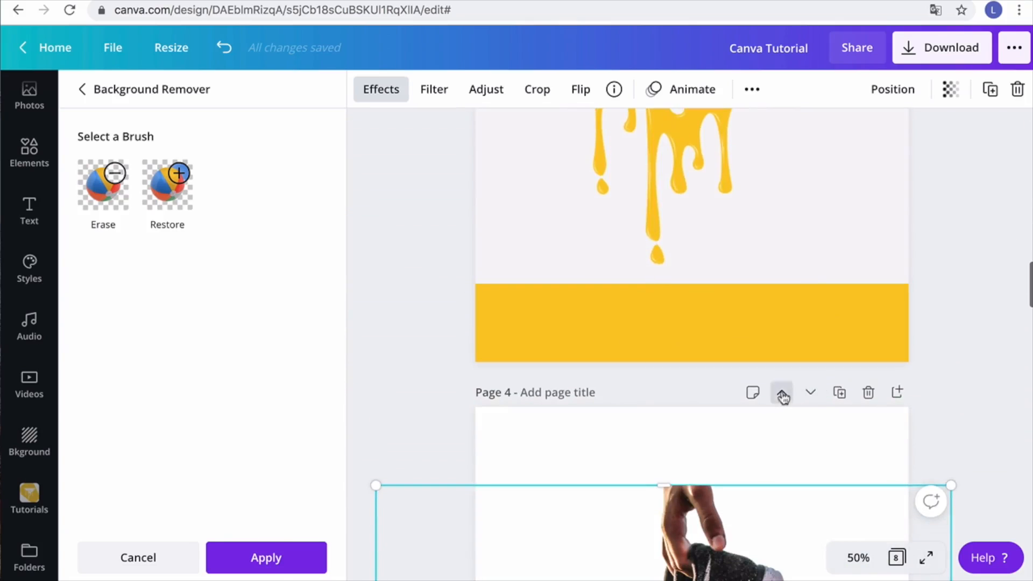
{"action": "left_click", "coordinate": [782, 393]}
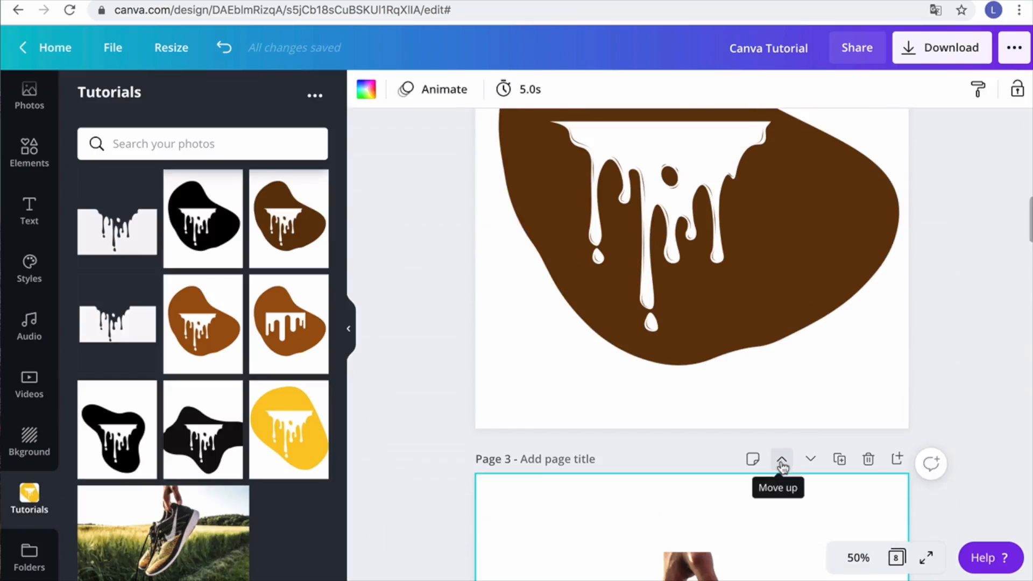
{"action": "left_click", "coordinate": [783, 461]}
{"action": "scroll", "coordinate": [801, 409], "scroll_direction": "up", "scroll_amount": 5}
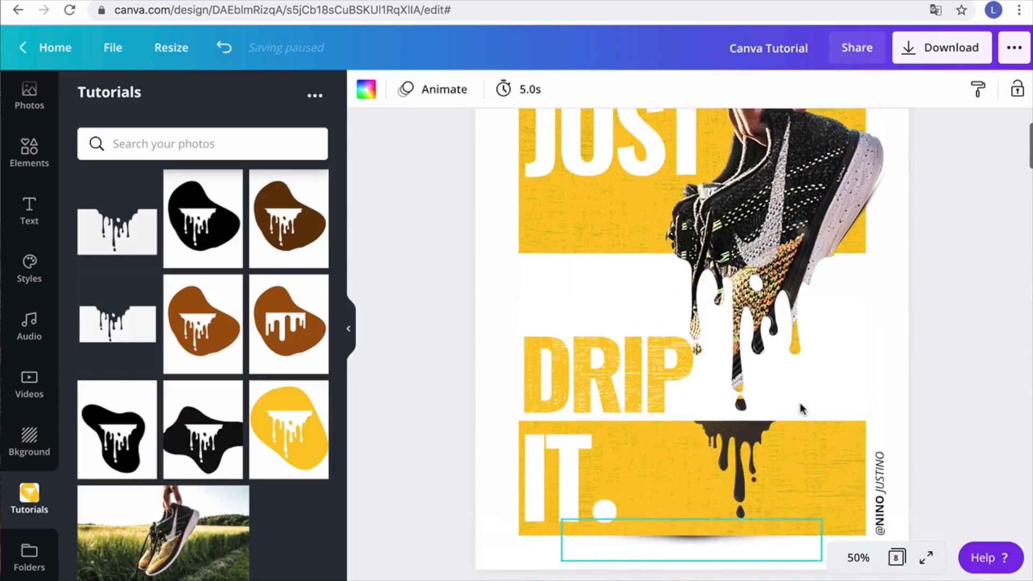
Enlarge the cut-out sneaker photo on page 2 and shift it so the shoes hang near the right edge, with the hand at the page's upper edge
{"action": "scroll", "coordinate": [801, 409], "scroll_direction": "down", "scroll_amount": 8}
{"action": "scroll", "coordinate": [801, 409], "scroll_direction": "down", "scroll_amount": 2}
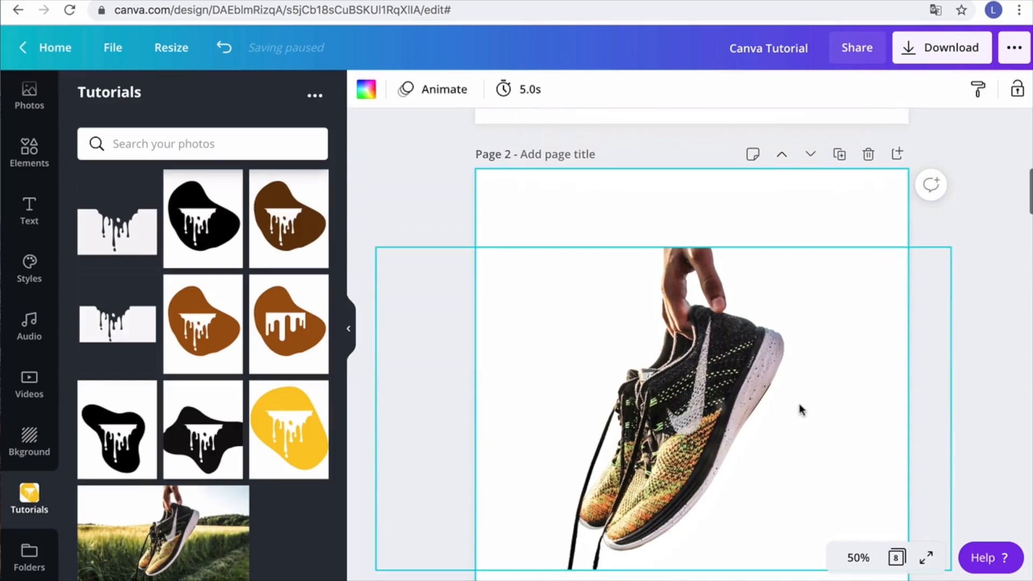
{"action": "left_click_drag", "start_coordinate": [683, 404], "coordinate": [734, 340]}
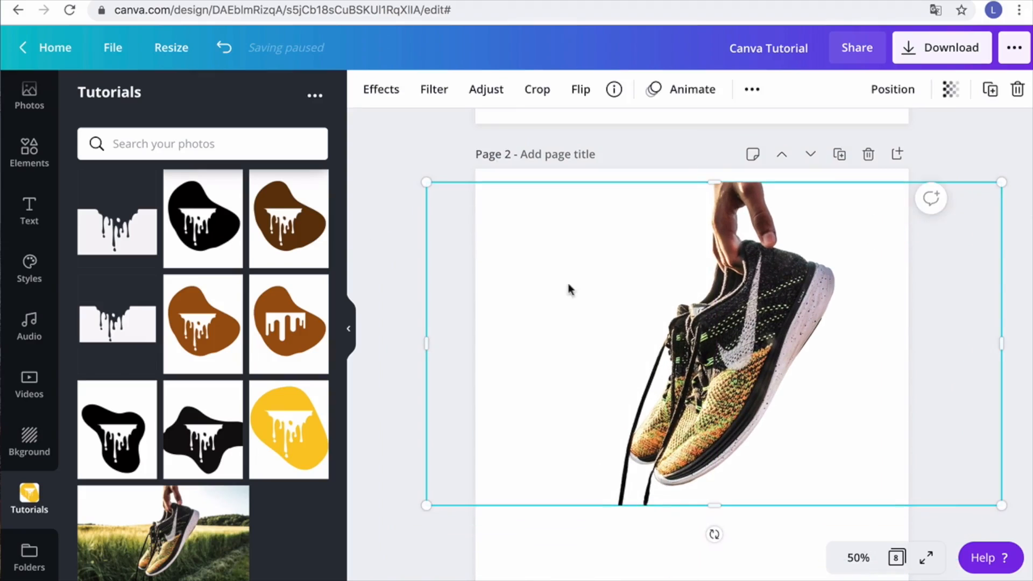
{"action": "left_click_drag", "start_coordinate": [443, 189], "coordinate": [393, 164]}
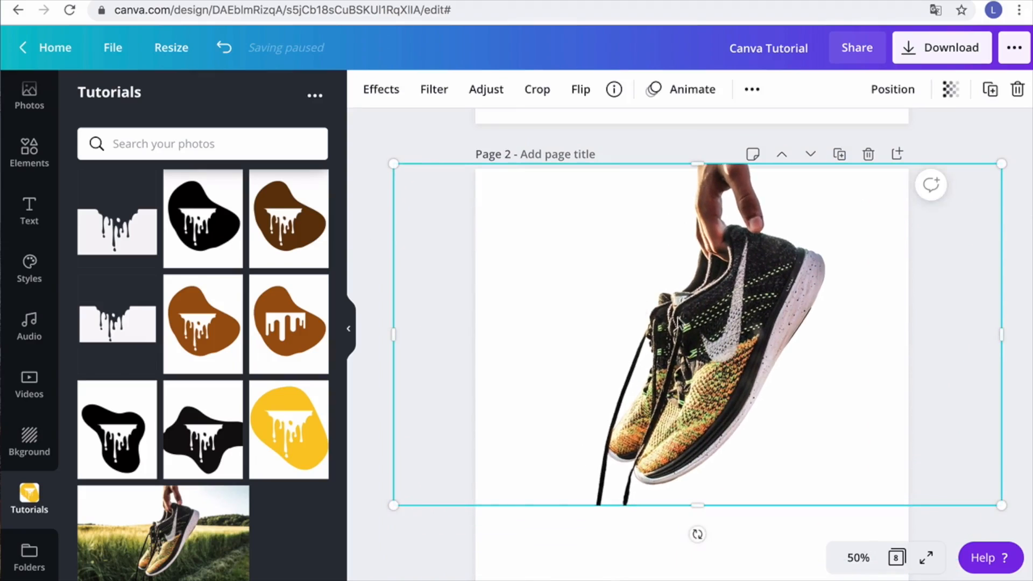
{"action": "left_click_drag", "start_coordinate": [691, 326], "coordinate": [774, 347]}
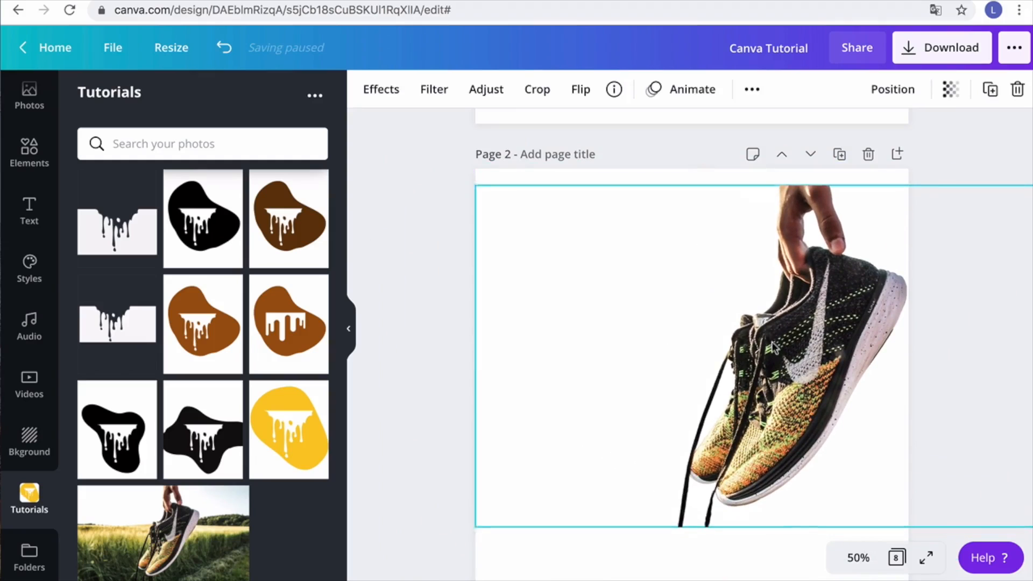
{"action": "left_click_drag", "start_coordinate": [485, 197], "coordinate": [454, 180]}
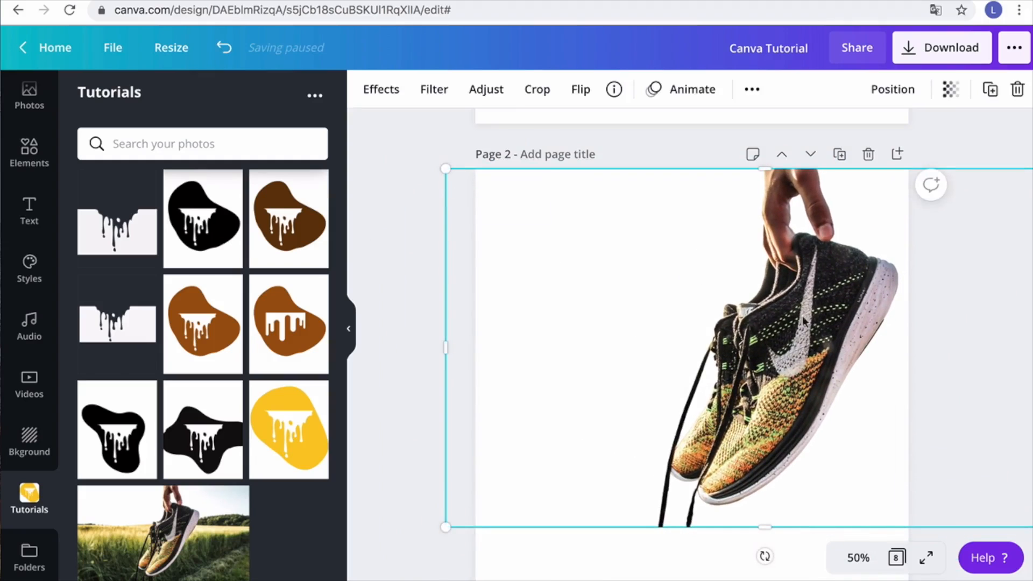
{"action": "mouse_move", "coordinate": [816, 322]}
{"action": "left_mouse_down"}
{"action": "mouse_move", "coordinate": [801, 347]}
{"action": "mouse_move", "coordinate": [807, 321]}
{"action": "left_mouse_up"}
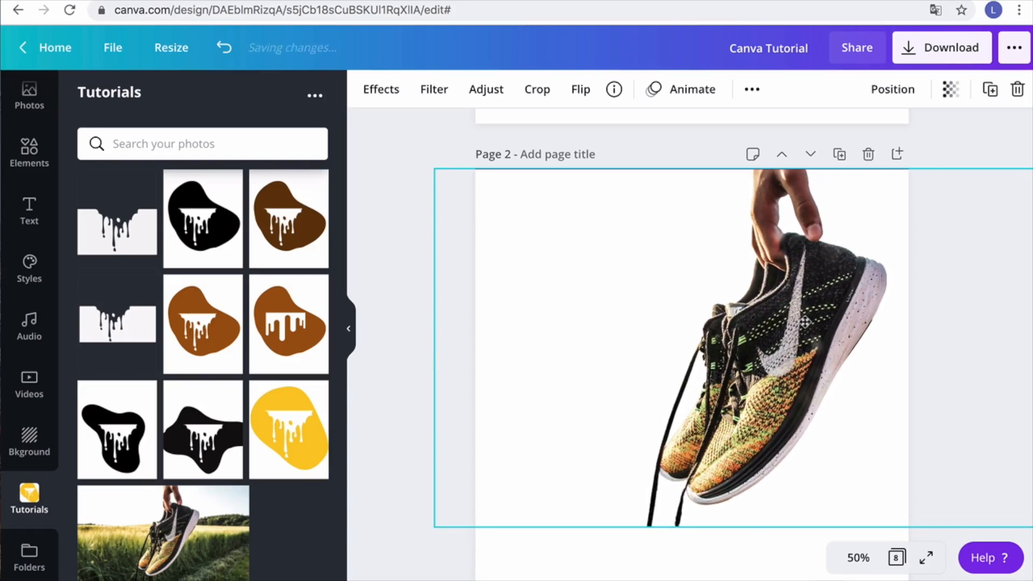
{"action": "scroll", "coordinate": [805, 326], "scroll_direction": "up", "scroll_amount": 10}
{"action": "scroll", "coordinate": [806, 326], "scroll_direction": "down", "scroll_amount": 10}
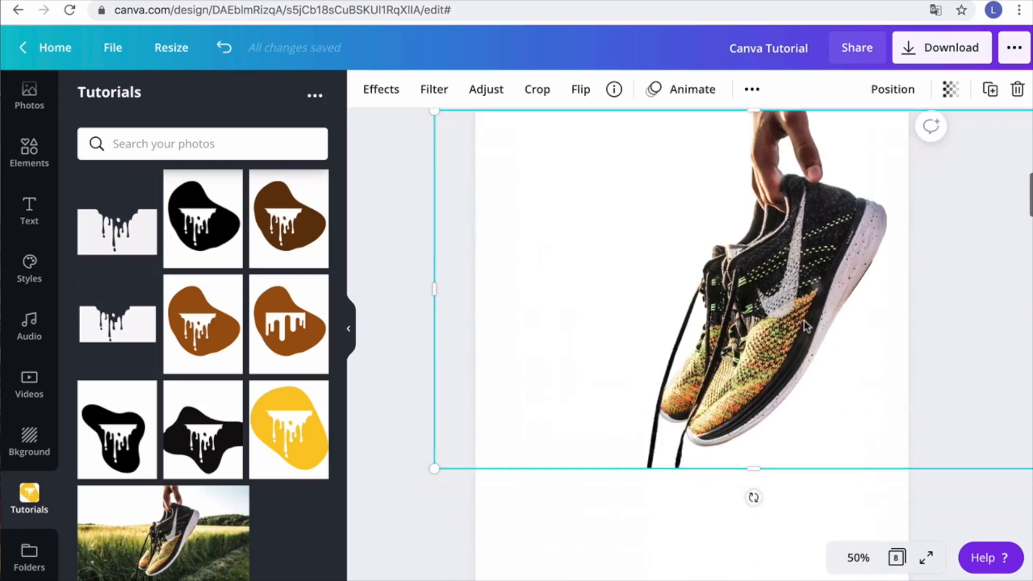
{"action": "mouse_move", "coordinate": [802, 323]}
{"action": "left_mouse_down"}
{"action": "mouse_move", "coordinate": [788, 322]}
{"action": "mouse_move", "coordinate": [799, 323]}
{"action": "left_mouse_up"}
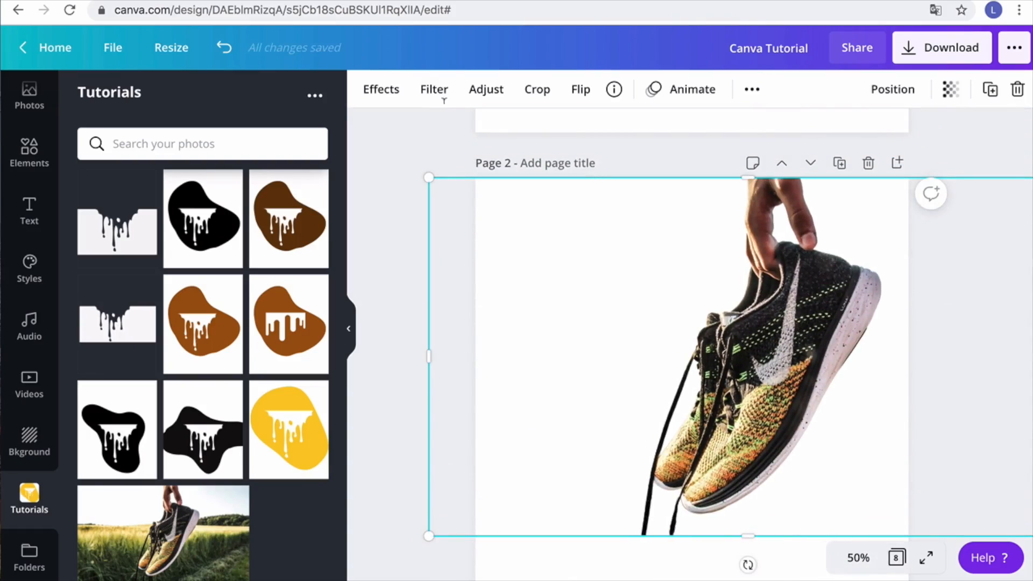
Sharpen the sneaker photo by setting its Blur adjustment to -7
{"action": "left_click", "coordinate": [492, 103]}
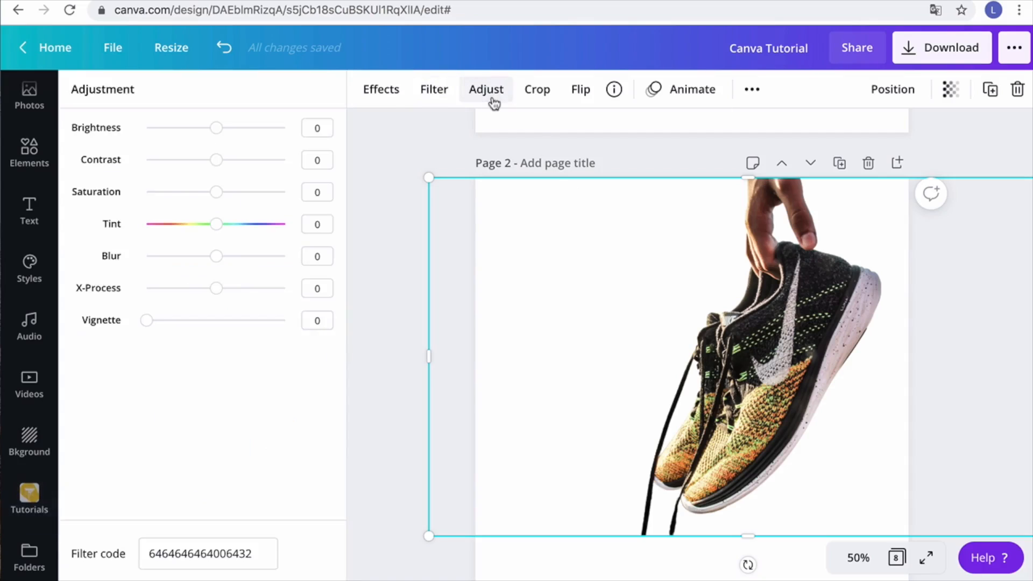
{"action": "left_click_drag", "start_coordinate": [217, 263], "coordinate": [212, 261]}
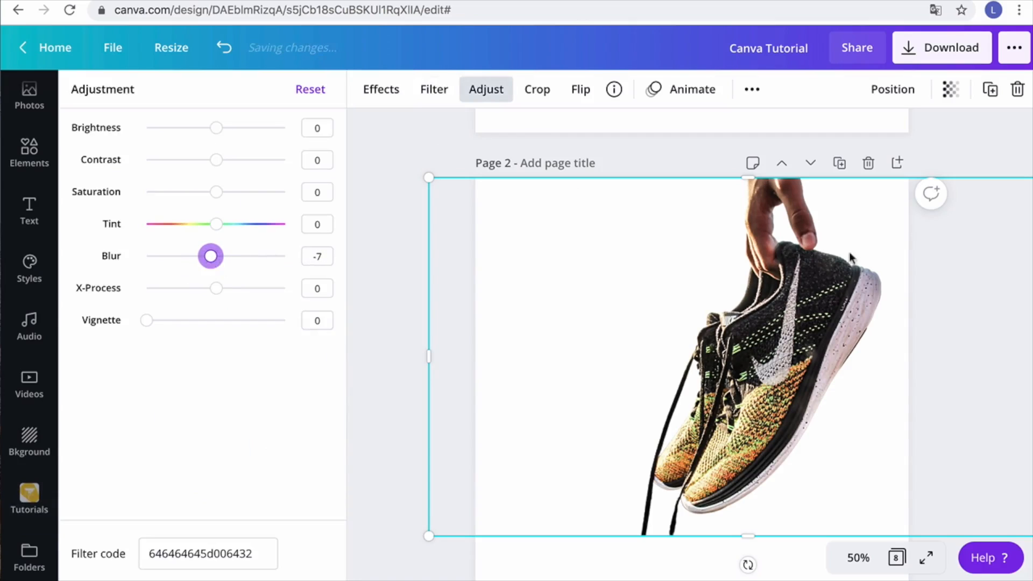
{"action": "left_click", "coordinate": [951, 151]}
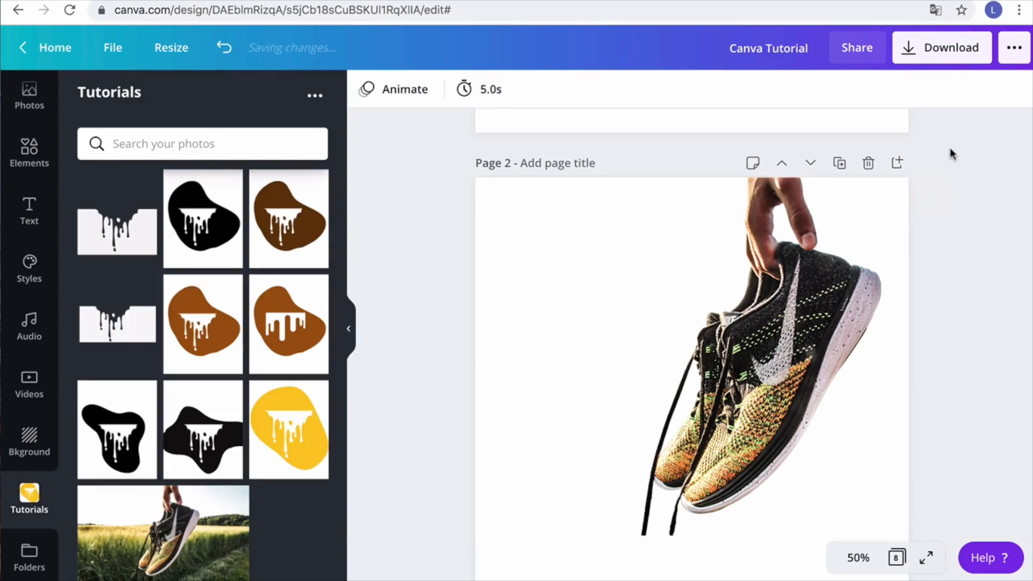
Compare the sneaker's size and placement on page 2 with the finished poster on page 1
{"action": "scroll", "coordinate": [812, 347], "scroll_direction": "down", "scroll_amount": 3}
{"action": "scroll", "coordinate": [813, 347], "scroll_direction": "up", "scroll_amount": 3}
{"action": "scroll", "coordinate": [813, 349], "scroll_direction": "up", "scroll_amount": 1}
{"action": "scroll", "coordinate": [814, 348], "scroll_direction": "down", "scroll_amount": 1}
{"action": "scroll", "coordinate": [813, 349], "scroll_direction": "up", "scroll_amount": 6}
{"action": "scroll", "coordinate": [814, 349], "scroll_direction": "up", "scroll_amount": 2}
{"action": "scroll", "coordinate": [814, 349], "scroll_direction": "down", "scroll_amount": 1}
{"action": "scroll", "coordinate": [802, 339], "scroll_direction": "up", "scroll_amount": 3}
{"action": "scroll", "coordinate": [791, 331], "scroll_direction": "down", "scroll_amount": 1}
{"action": "scroll", "coordinate": [791, 332], "scroll_direction": "down", "scroll_amount": 5}
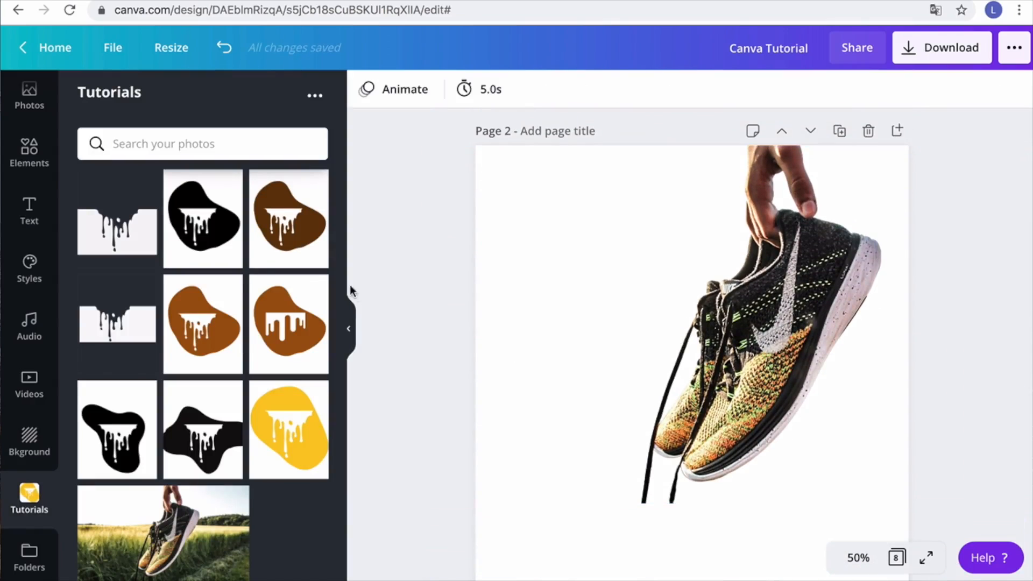
{"action": "scroll", "coordinate": [569, 322], "scroll_direction": "down", "scroll_amount": 1}
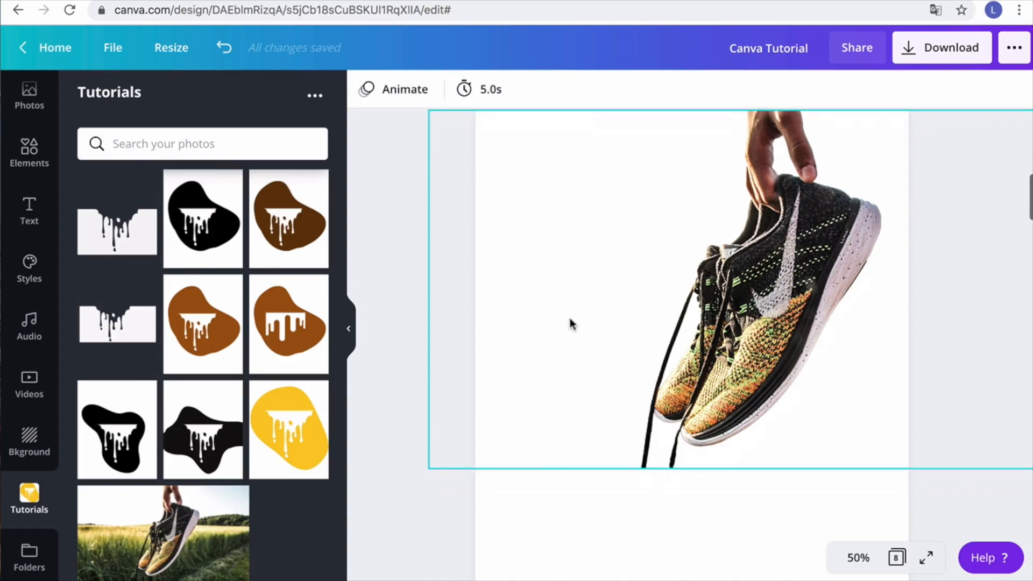
Add the off-white drip cutout from the Tutorials folder, enlarge it and position it so the drips cover the lower half of the shoes
{"action": "left_click", "coordinate": [123, 238]}
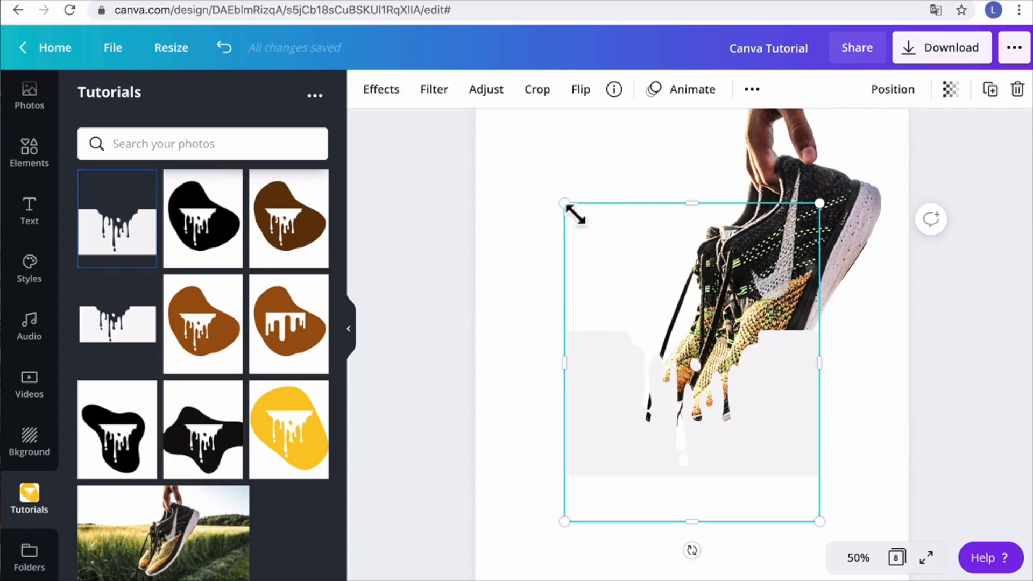
{"action": "left_click_drag", "start_coordinate": [575, 214], "coordinate": [498, 177]}
{"action": "left_click_drag", "start_coordinate": [696, 399], "coordinate": [785, 326]}
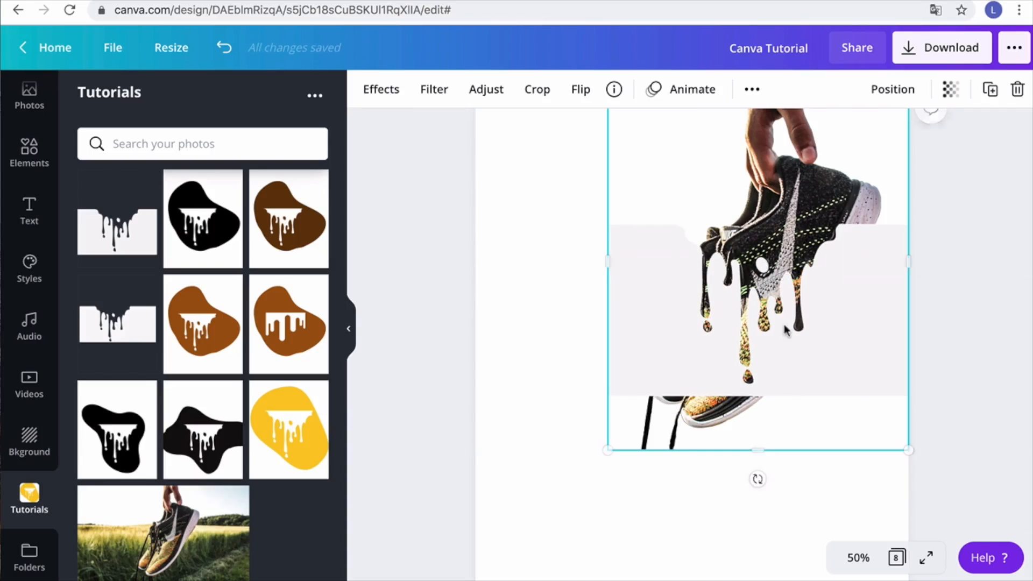
{"action": "left_click_drag", "start_coordinate": [805, 339], "coordinate": [835, 366]}
{"action": "left_click_drag", "start_coordinate": [936, 471], "coordinate": [950, 484]}
{"action": "left_click_drag", "start_coordinate": [852, 381], "coordinate": [846, 374]}
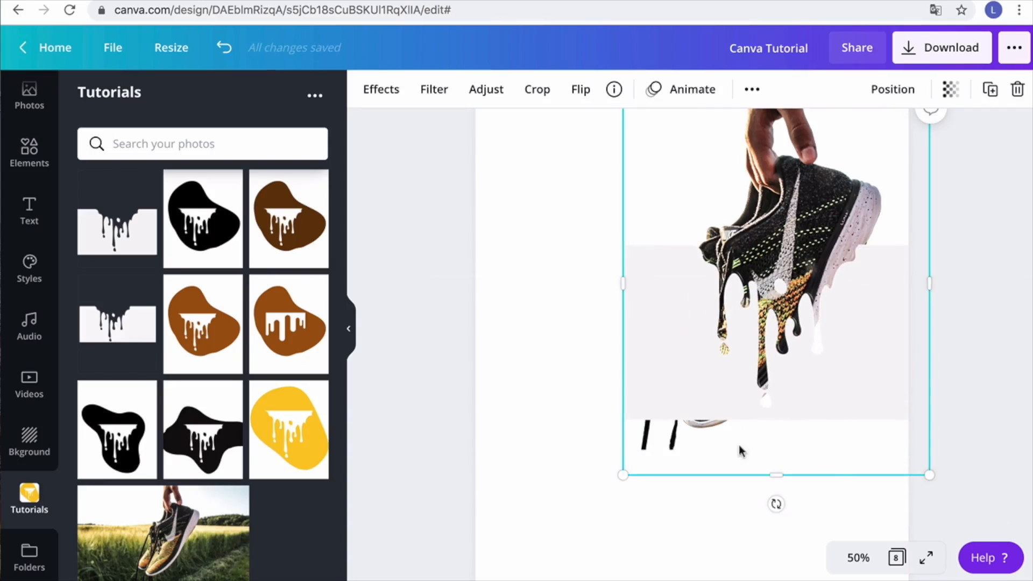
Crop the lower edge of the sneaker photo so no laces or toe stick out beneath the drip cutout
{"action": "left_click", "coordinate": [648, 516]}
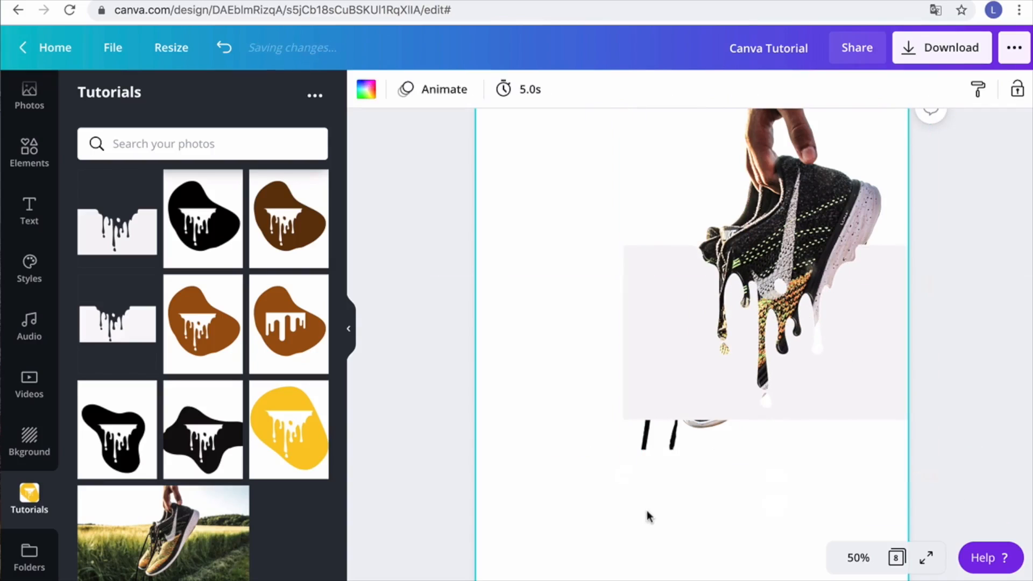
{"action": "left_click", "coordinate": [646, 450]}
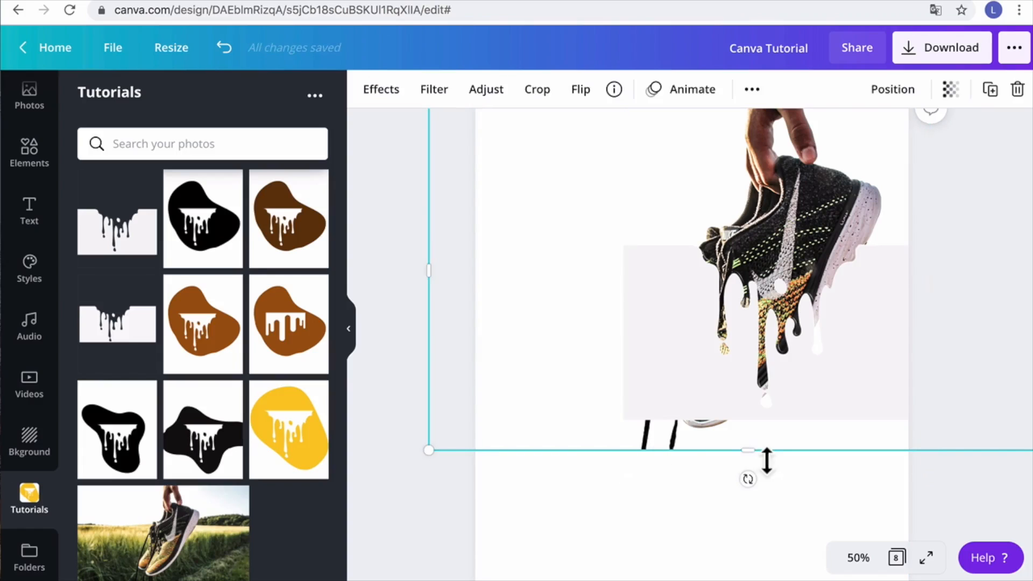
{"action": "left_click_drag", "start_coordinate": [760, 461], "coordinate": [759, 430]}
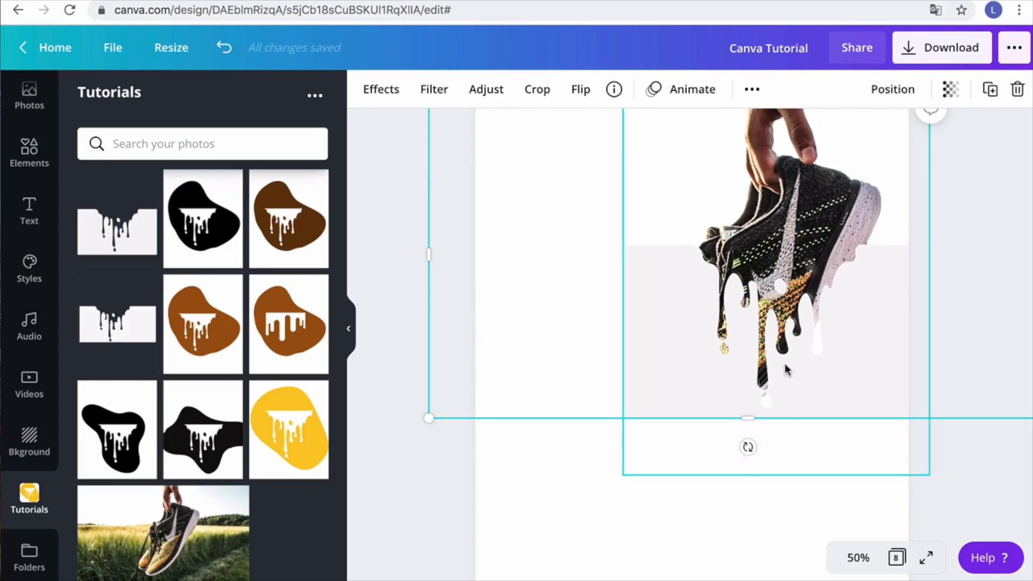
Set page 2's background to the off-white document color that matches the drip cutout
{"action": "left_click", "coordinate": [699, 467]}
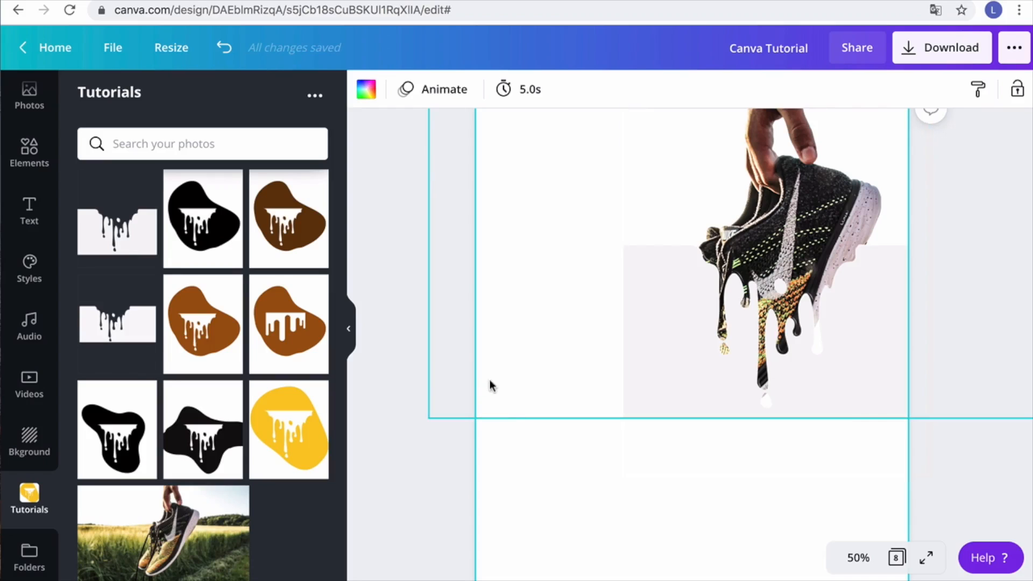
{"action": "left_click", "coordinate": [665, 375]}
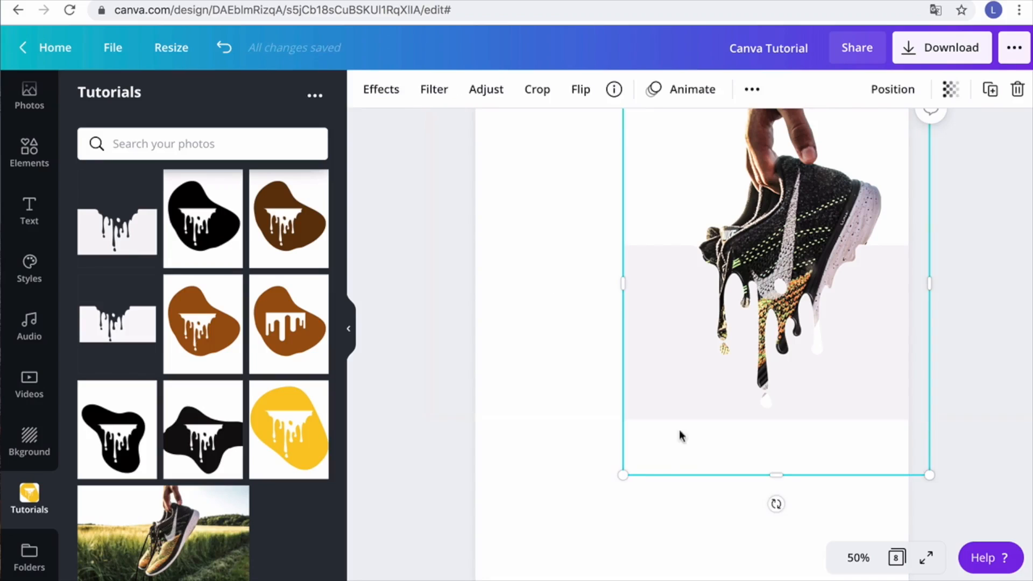
{"action": "left_click", "coordinate": [562, 487]}
{"action": "scroll", "coordinate": [554, 463], "scroll_direction": "up", "scroll_amount": 3}
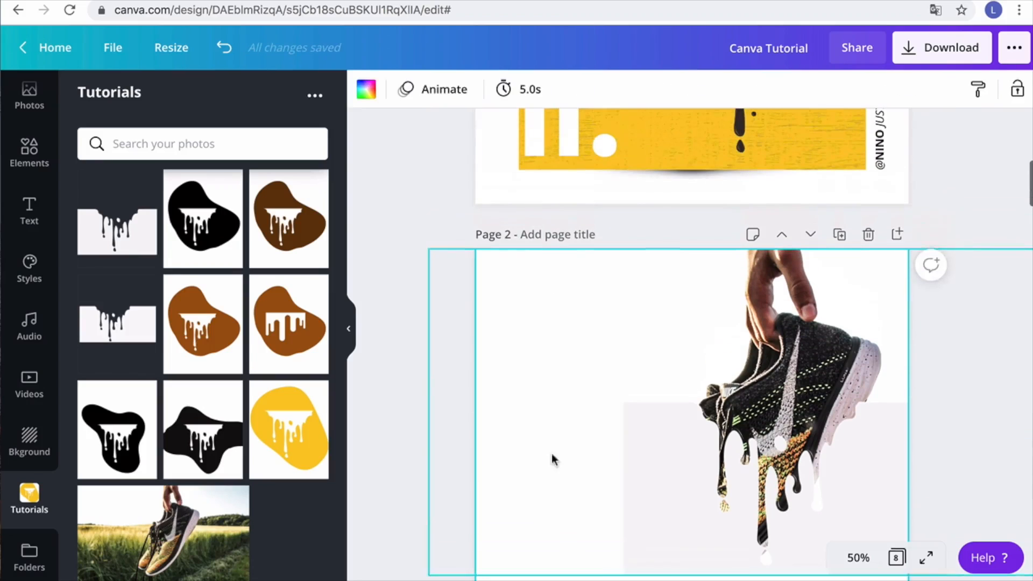
{"action": "left_click", "coordinate": [366, 89]}
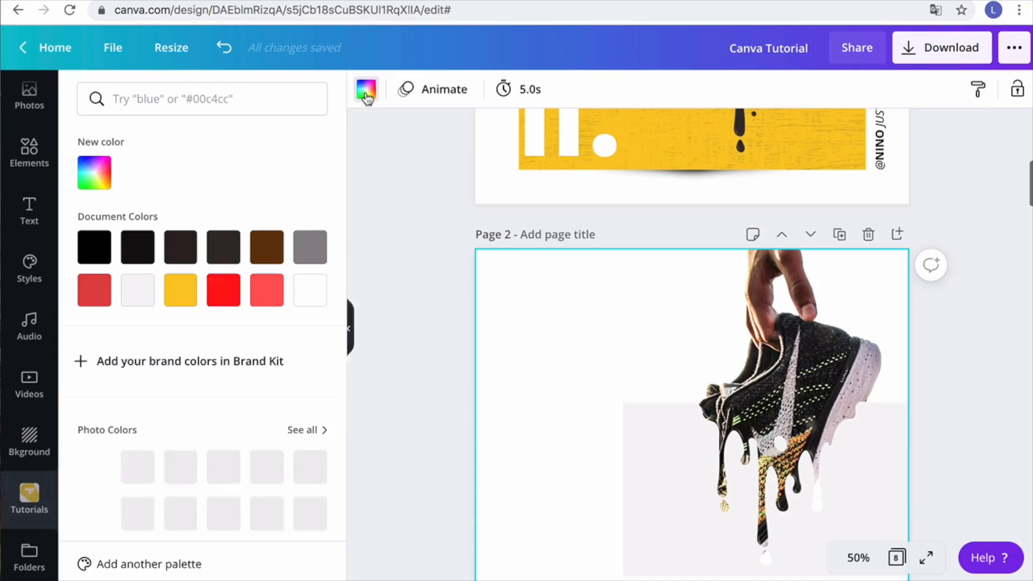
{"action": "left_click", "coordinate": [132, 294]}
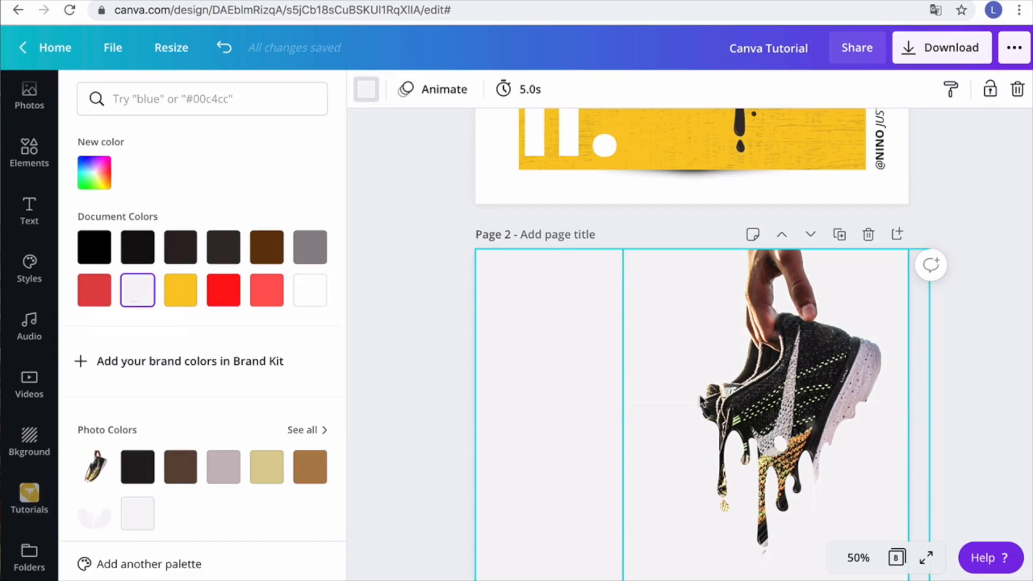
Crop the lower edge of the drip cutout to just beneath the longest drip, removing the faint line there
{"action": "scroll", "coordinate": [701, 400], "scroll_direction": "down", "scroll_amount": 2}
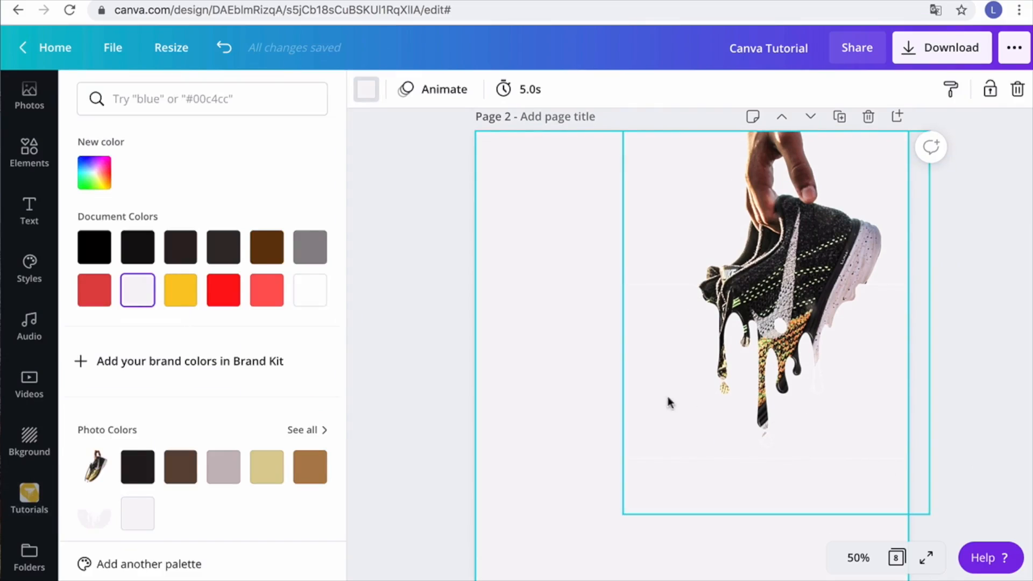
{"action": "left_click", "coordinate": [794, 441]}
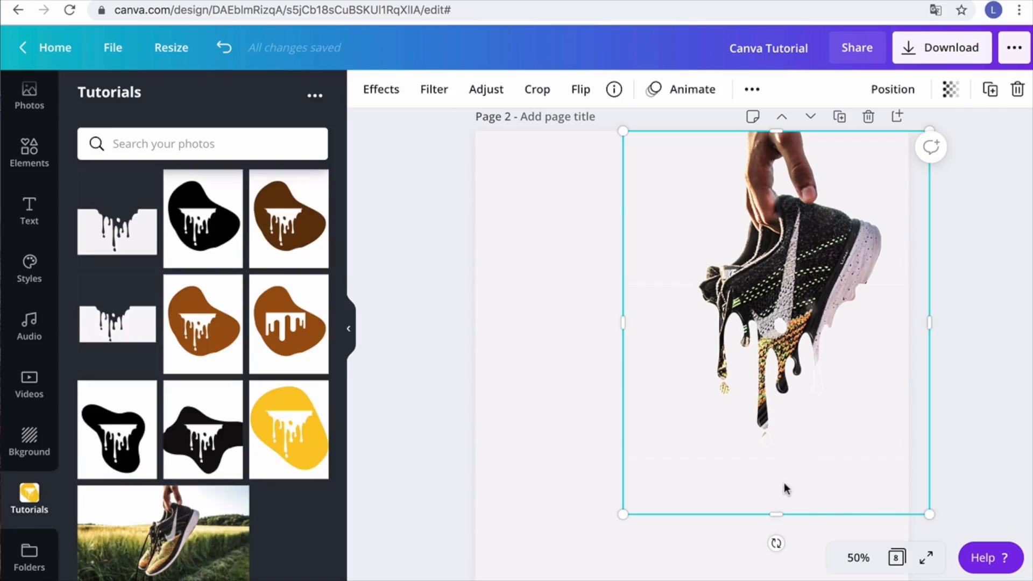
{"action": "left_click_drag", "start_coordinate": [788, 521], "coordinate": [789, 466]}
{"action": "left_click", "coordinate": [709, 528]}
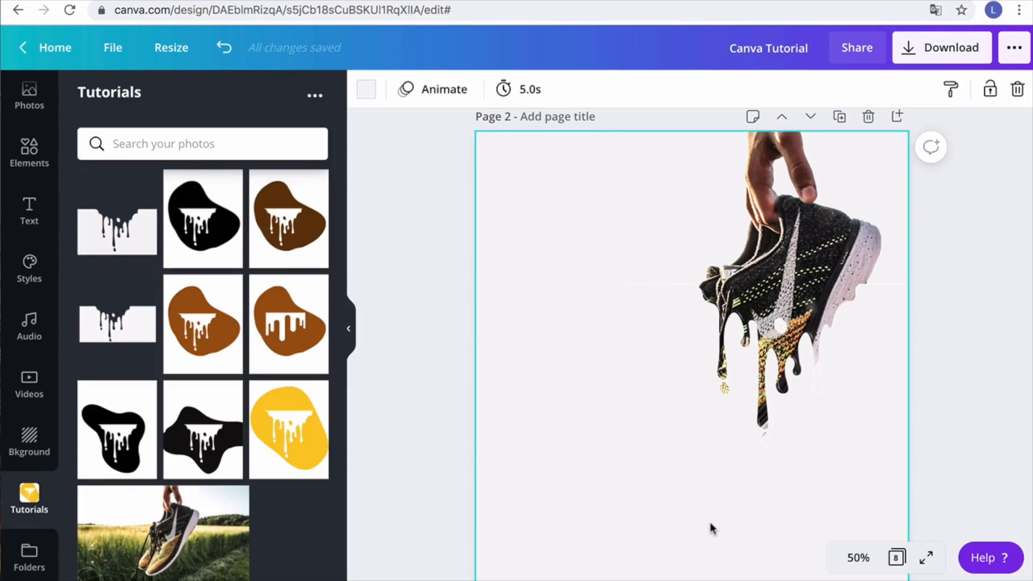
At 100% zoom, crop the upper edge of the drip cutout down past the thin white line beside the shoe
{"action": "left_click", "coordinate": [858, 557]}
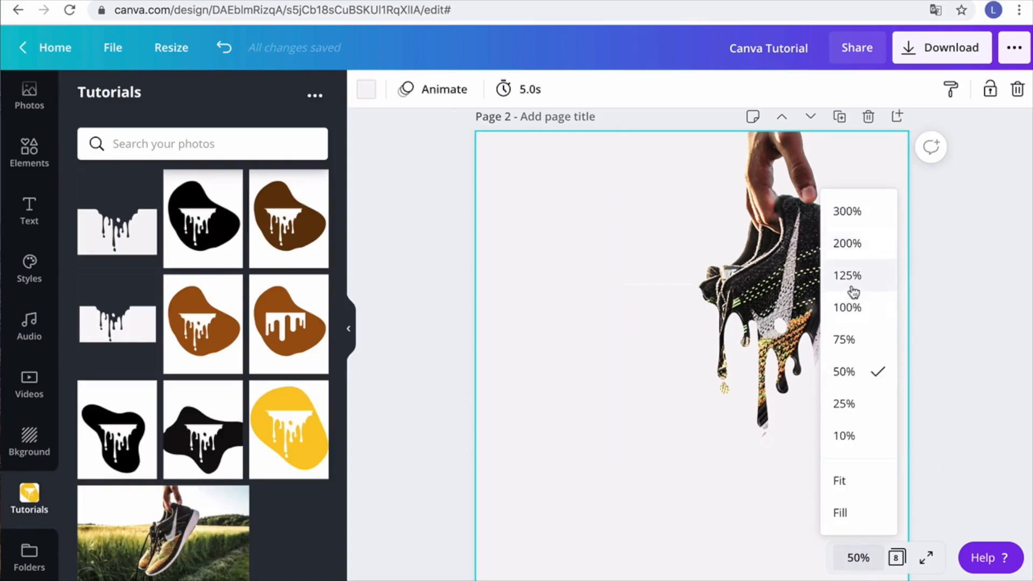
{"action": "left_click", "coordinate": [849, 306]}
{"action": "left_click", "coordinate": [618, 281]}
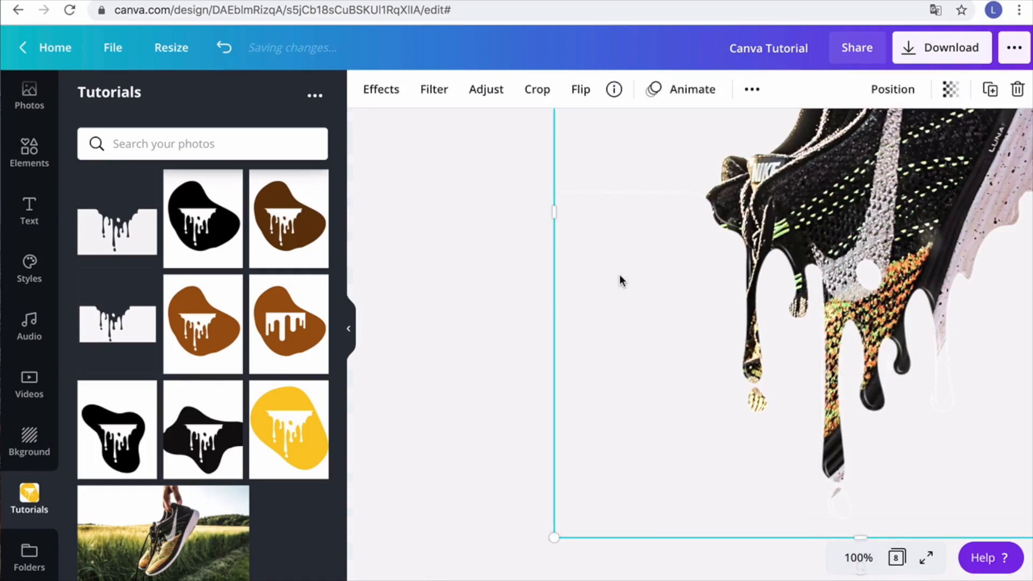
{"action": "scroll", "coordinate": [618, 281], "scroll_direction": "up", "scroll_amount": 5}
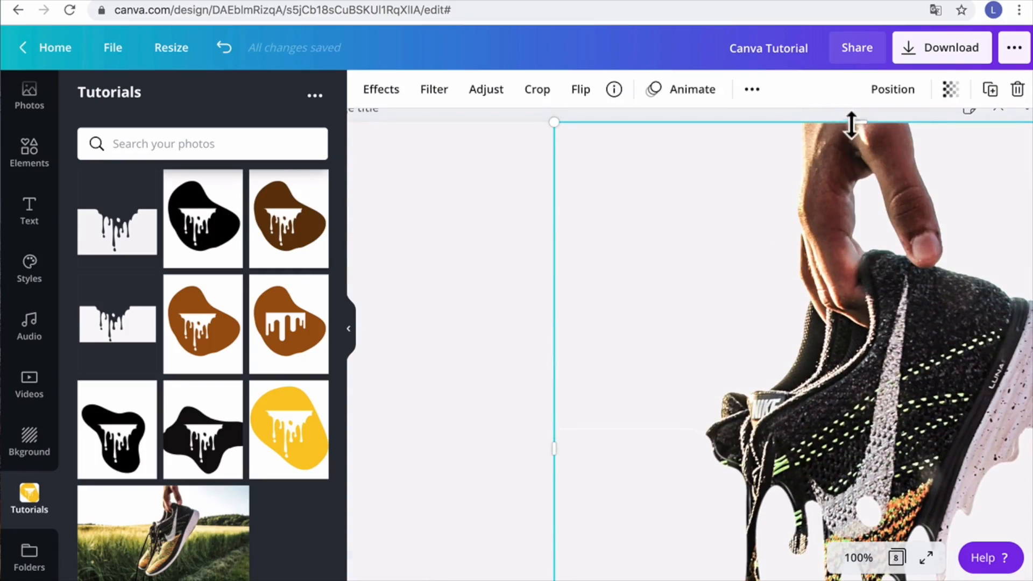
{"action": "left_click_drag", "start_coordinate": [867, 134], "coordinate": [871, 145]}
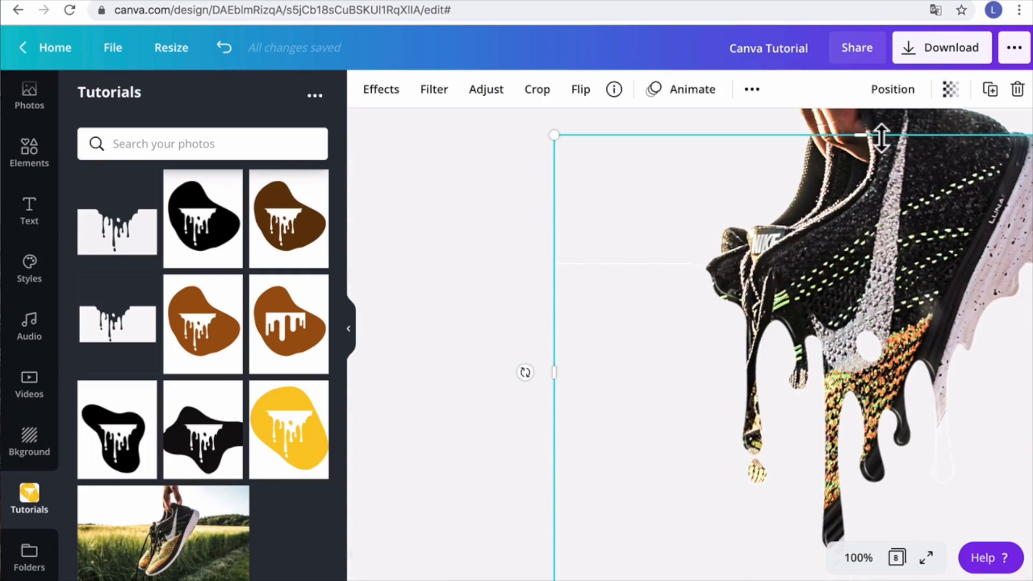
{"action": "left_click_drag", "start_coordinate": [867, 141], "coordinate": [863, 272]}
{"action": "scroll", "coordinate": [754, 375], "scroll_direction": "down", "scroll_amount": 5}
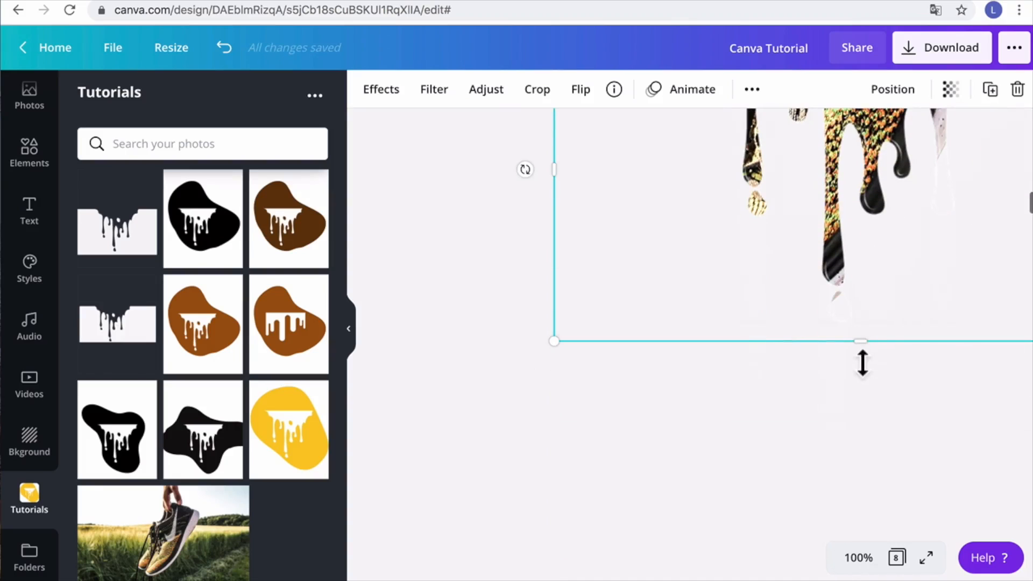
{"action": "left_click", "coordinate": [644, 427]}
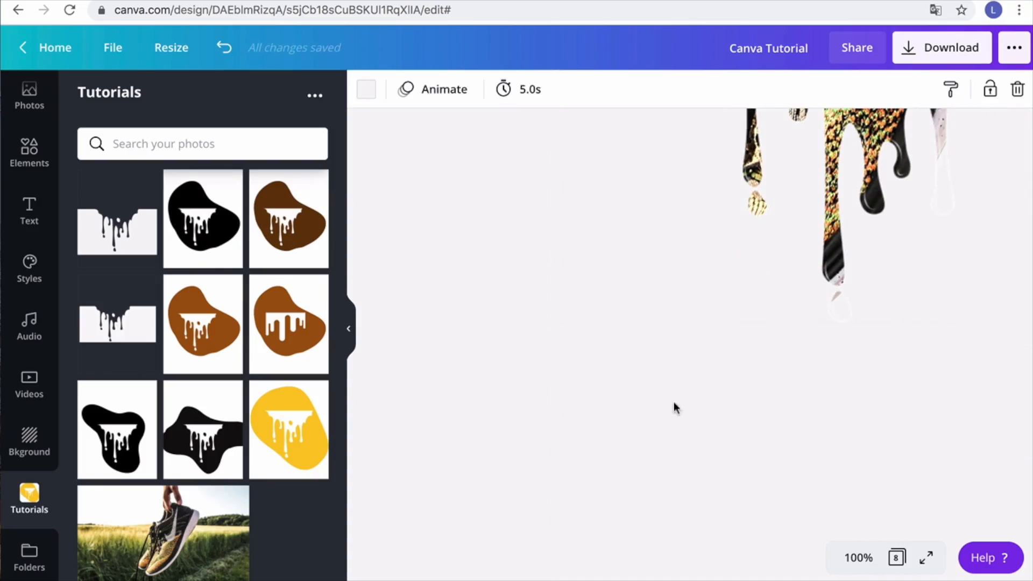
{"action": "scroll", "coordinate": [733, 351], "scroll_direction": "up", "scroll_amount": 6}
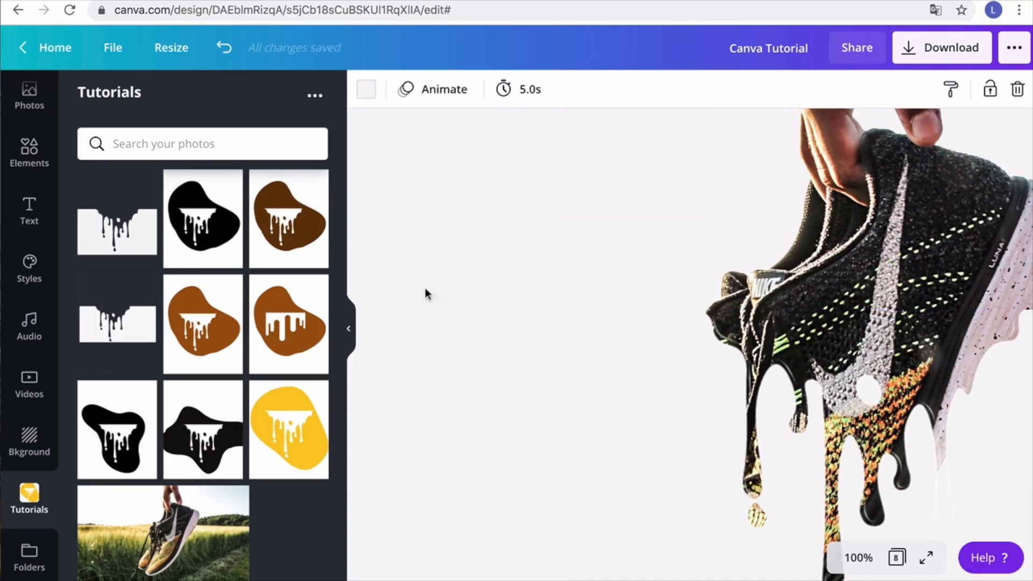
{"action": "scroll", "coordinate": [624, 329], "scroll_direction": "down", "scroll_amount": 2}
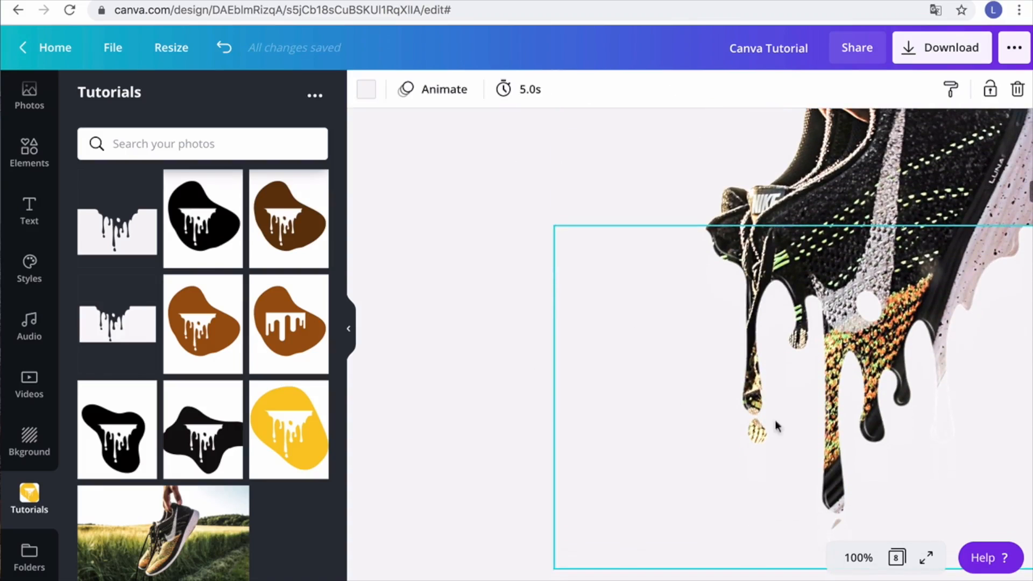
Zoom out to 75% and 50% and examine the dripping-sneaker composition for leftover edges around the drip cutout
{"action": "left_click", "coordinate": [867, 562]}
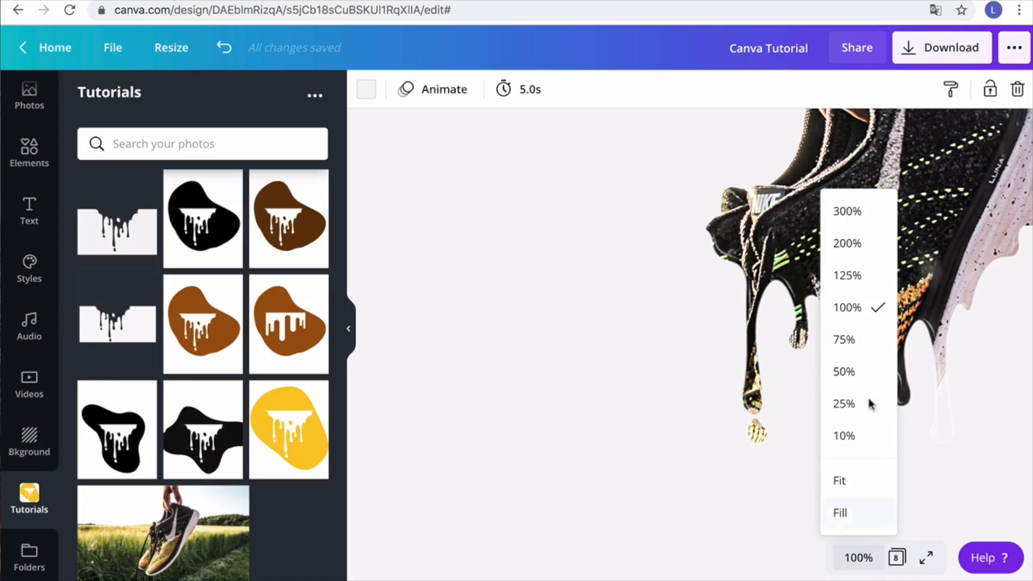
{"action": "left_click", "coordinate": [862, 345]}
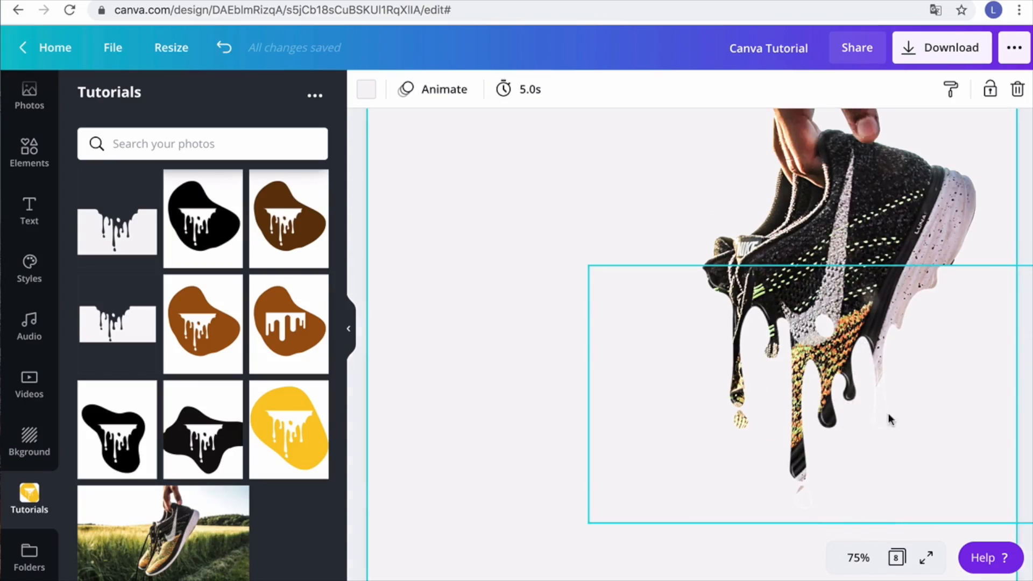
{"action": "scroll", "coordinate": [807, 505], "scroll_direction": "down", "scroll_amount": 1}
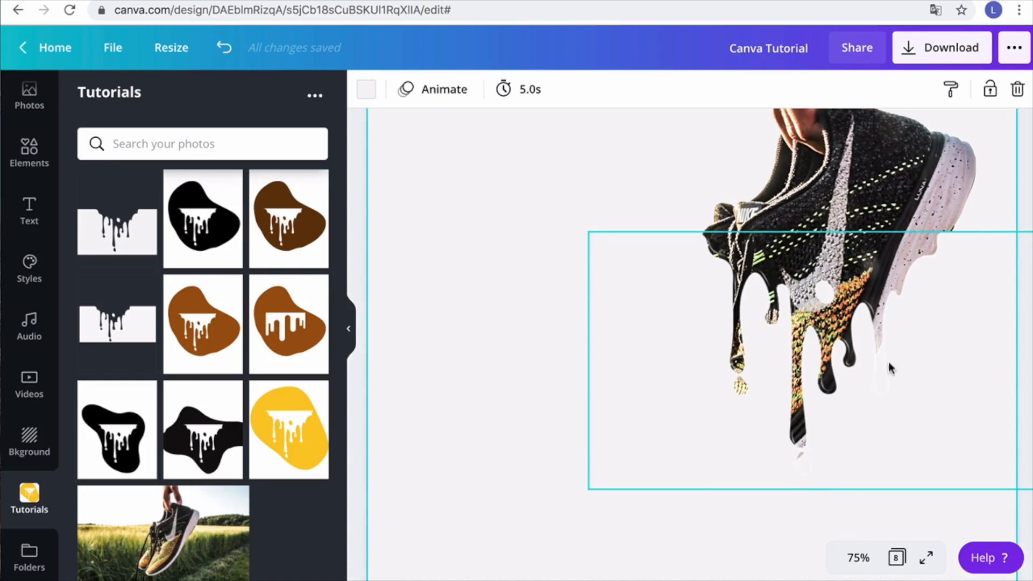
{"action": "scroll", "coordinate": [883, 330], "scroll_direction": "up", "scroll_amount": 2}
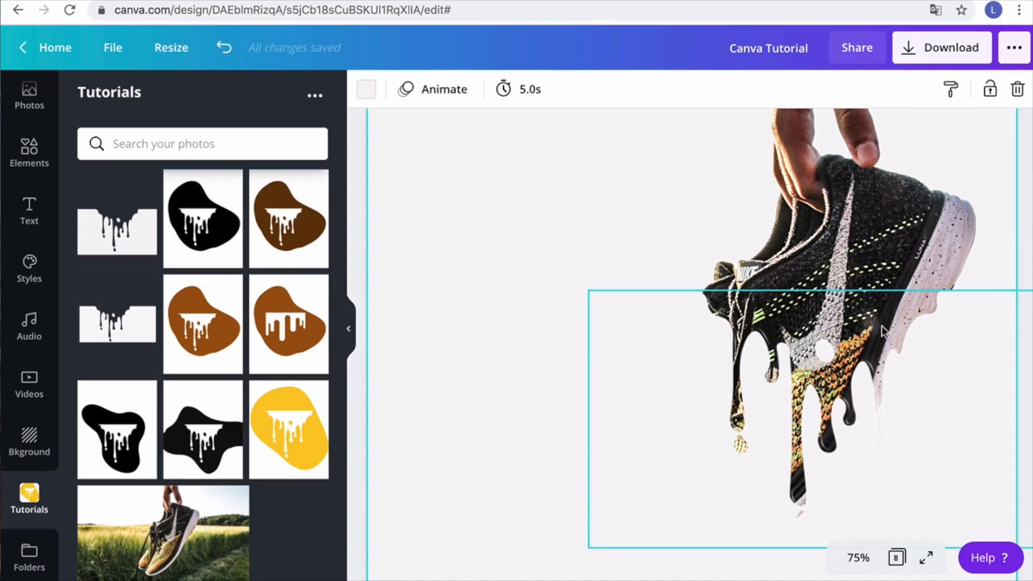
{"action": "scroll", "coordinate": [883, 329], "scroll_direction": "up", "scroll_amount": 1}
{"action": "left_click", "coordinate": [859, 558]}
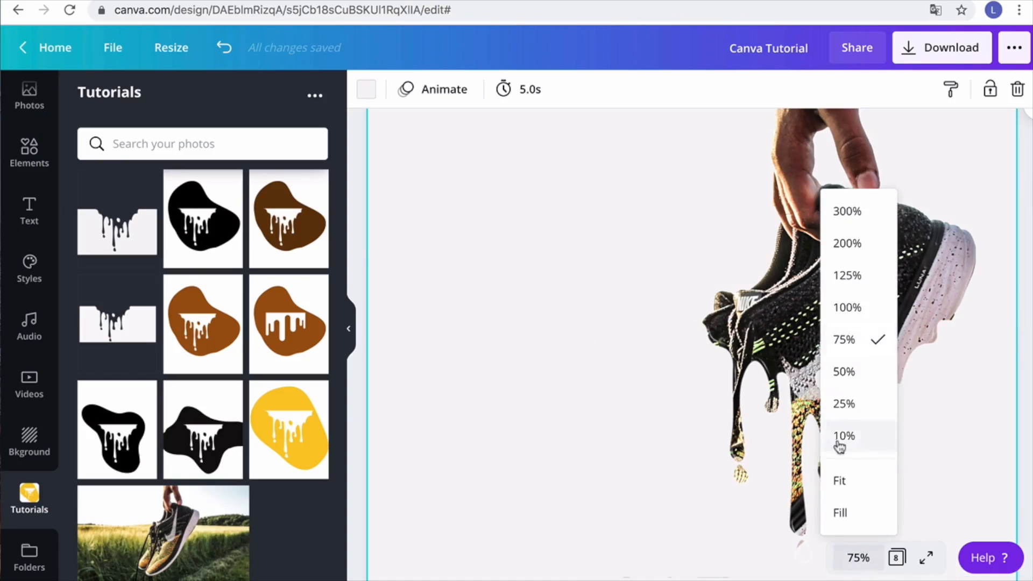
{"action": "left_click", "coordinate": [853, 376]}
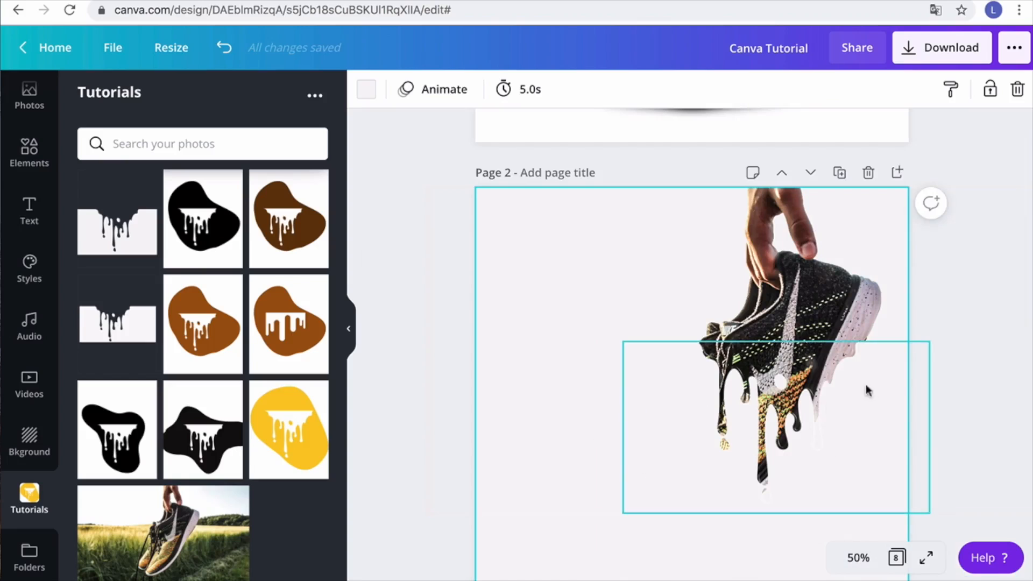
{"action": "scroll", "coordinate": [971, 407], "scroll_direction": "down", "scroll_amount": 2}
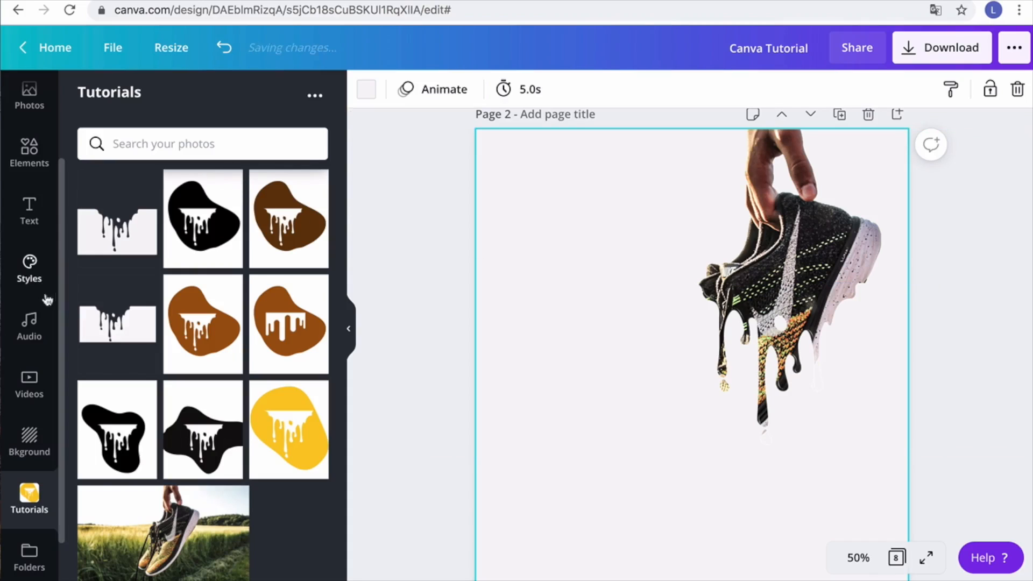
Add a square shape to page 2 and stretch it into a tall rectangle with an even margin from the page edges
{"action": "left_click", "coordinate": [30, 160]}
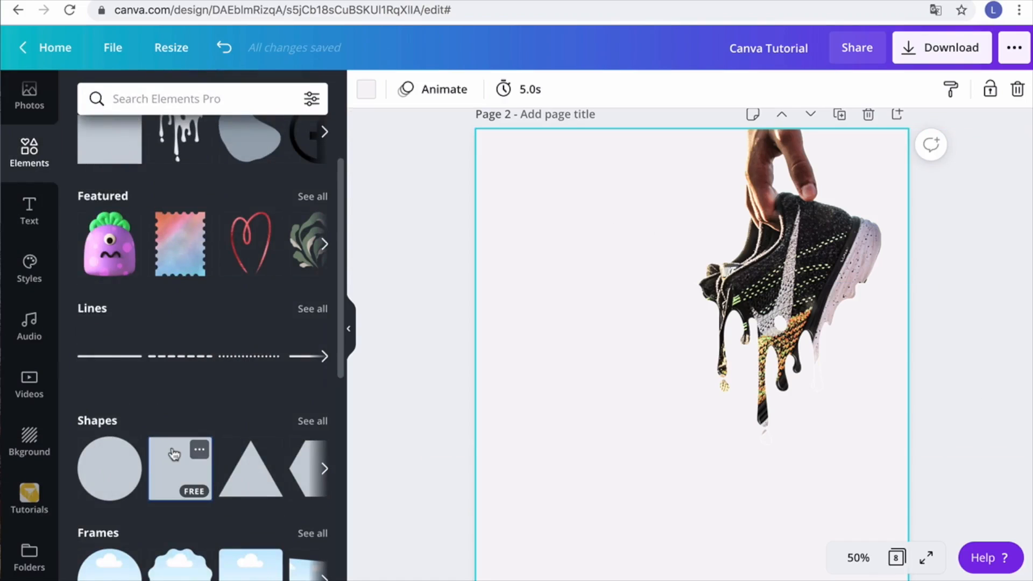
{"action": "left_click", "coordinate": [174, 454]}
{"action": "scroll", "coordinate": [617, 380], "scroll_direction": "up", "scroll_amount": 5}
{"action": "scroll", "coordinate": [646, 381], "scroll_direction": "up", "scroll_amount": 4}
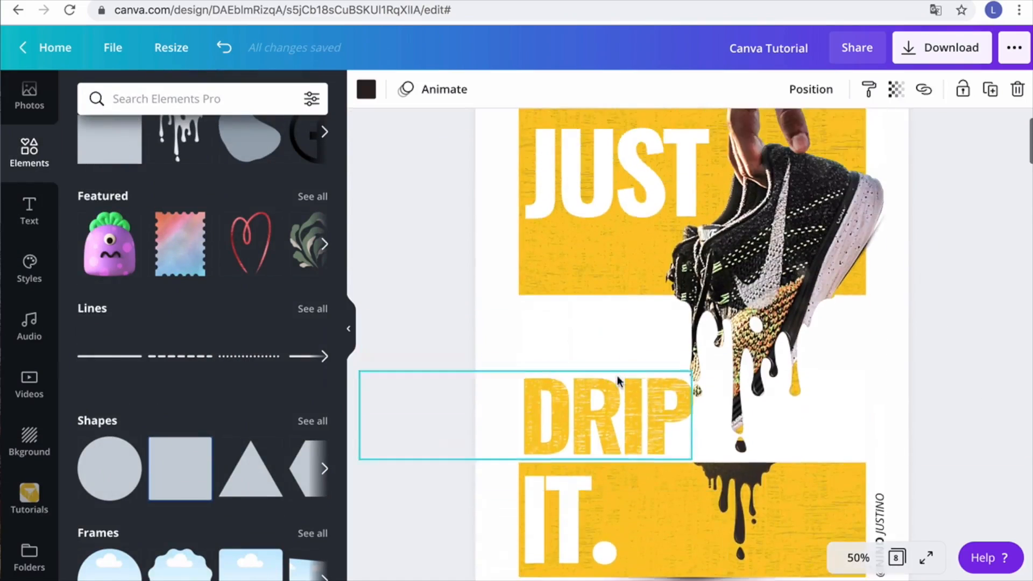
{"action": "scroll", "coordinate": [814, 337], "scroll_direction": "down", "scroll_amount": 5}
{"action": "scroll", "coordinate": [813, 337], "scroll_direction": "down", "scroll_amount": 8}
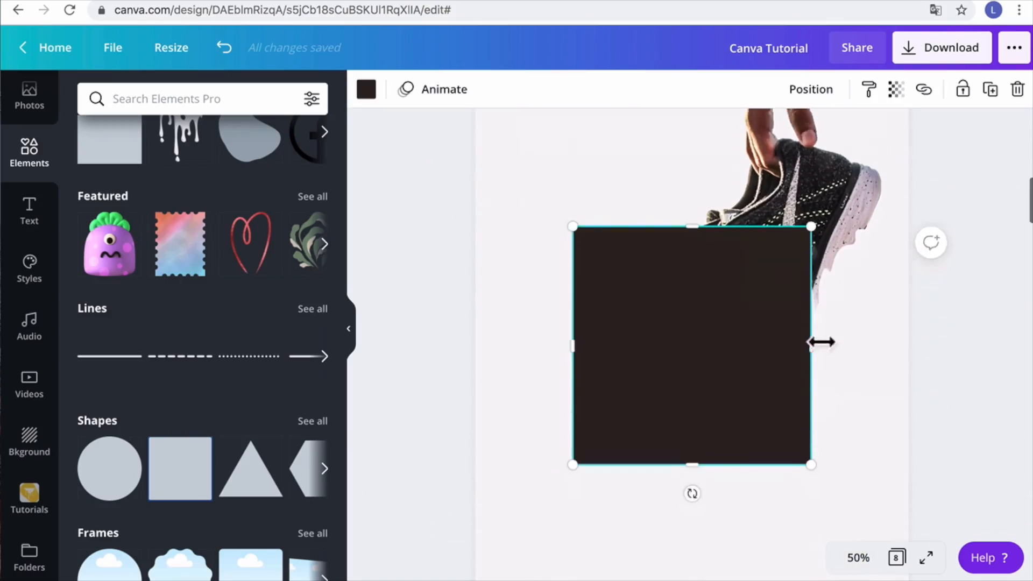
{"action": "scroll", "coordinate": [646, 281], "scroll_direction": "up", "scroll_amount": 2}
{"action": "left_click_drag", "start_coordinate": [692, 290], "coordinate": [692, 182]}
{"action": "left_click_drag", "start_coordinate": [574, 348], "coordinate": [519, 347]}
{"action": "left_click_drag", "start_coordinate": [816, 370], "coordinate": [867, 370]}
{"action": "scroll", "coordinate": [774, 365], "scroll_direction": "down", "scroll_amount": 3}
{"action": "left_click_drag", "start_coordinate": [693, 360], "coordinate": [693, 472]}
{"action": "scroll", "coordinate": [679, 365], "scroll_direction": "up", "scroll_amount": 5}
Fill the tall rectangle with the yellow document color and send it backward behind the drip cutout and the sneaker photo
{"action": "left_click", "coordinate": [366, 89]}
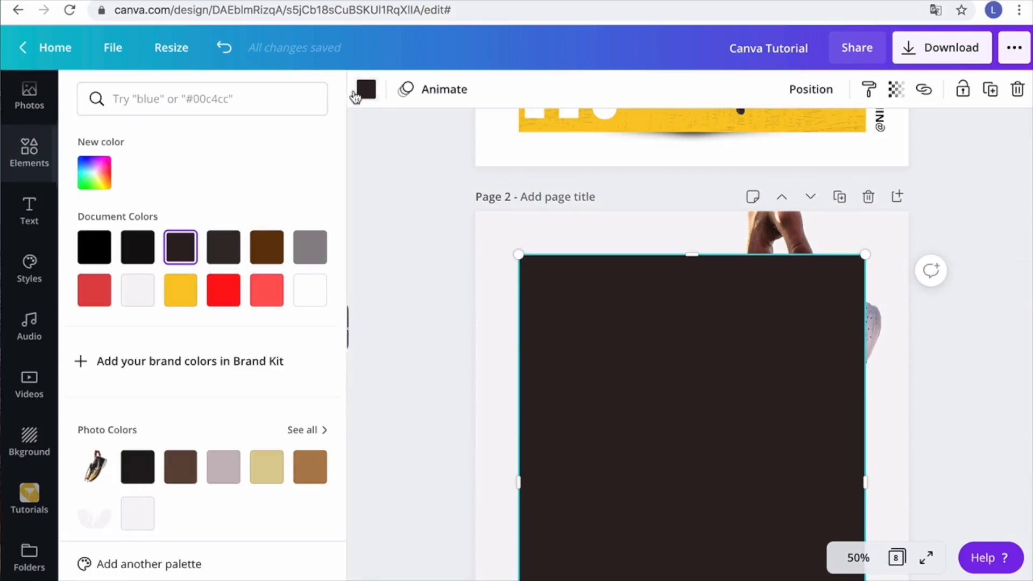
{"action": "left_click", "coordinate": [181, 290]}
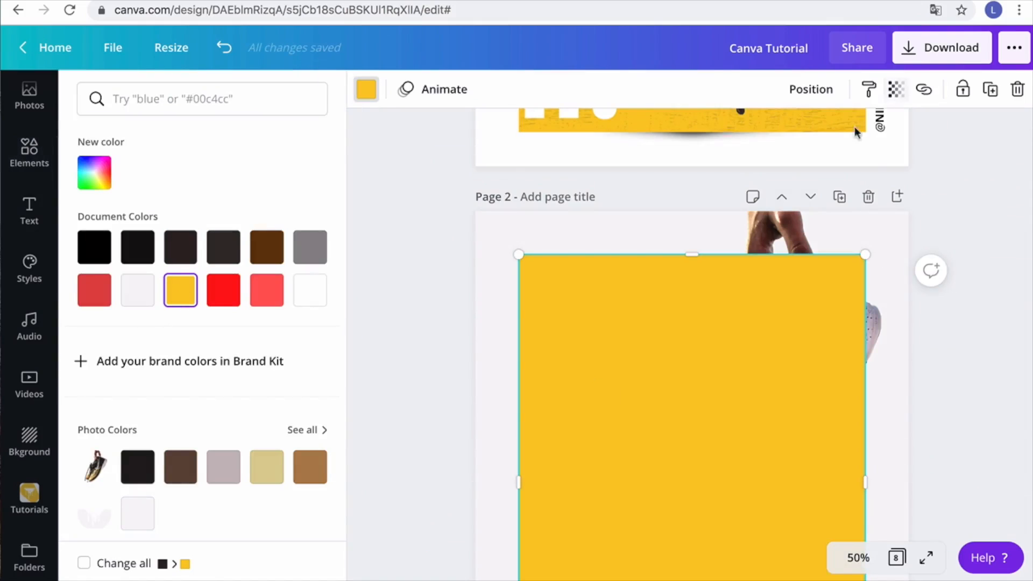
{"action": "left_click", "coordinate": [821, 92]}
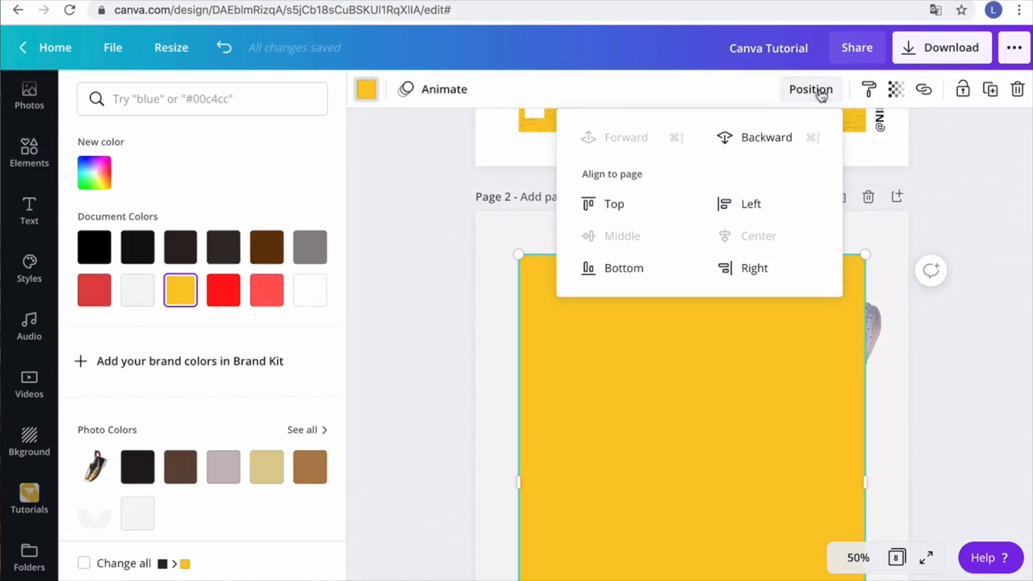
{"action": "left_click", "coordinate": [763, 140]}
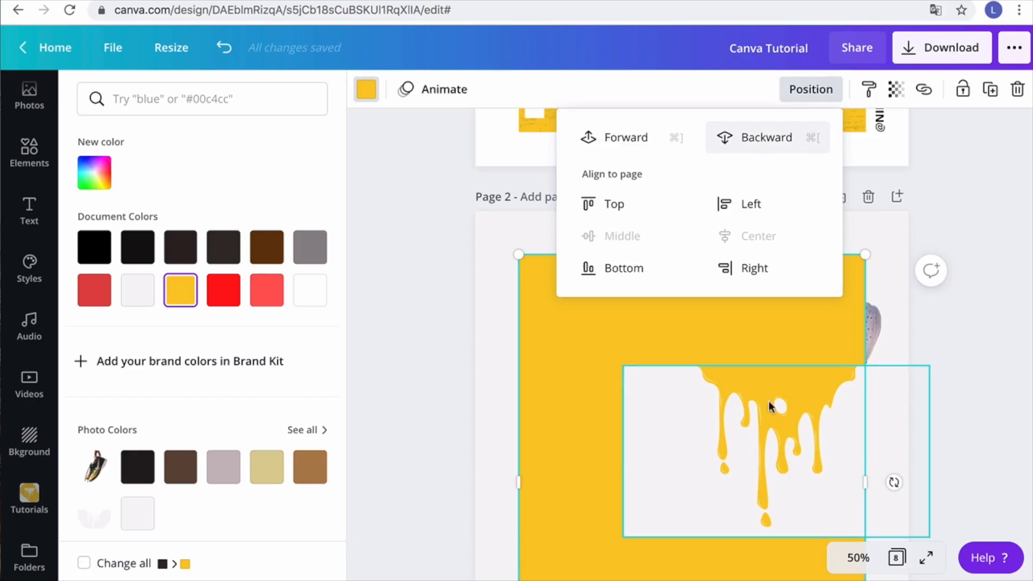
{"action": "left_click", "coordinate": [763, 139]}
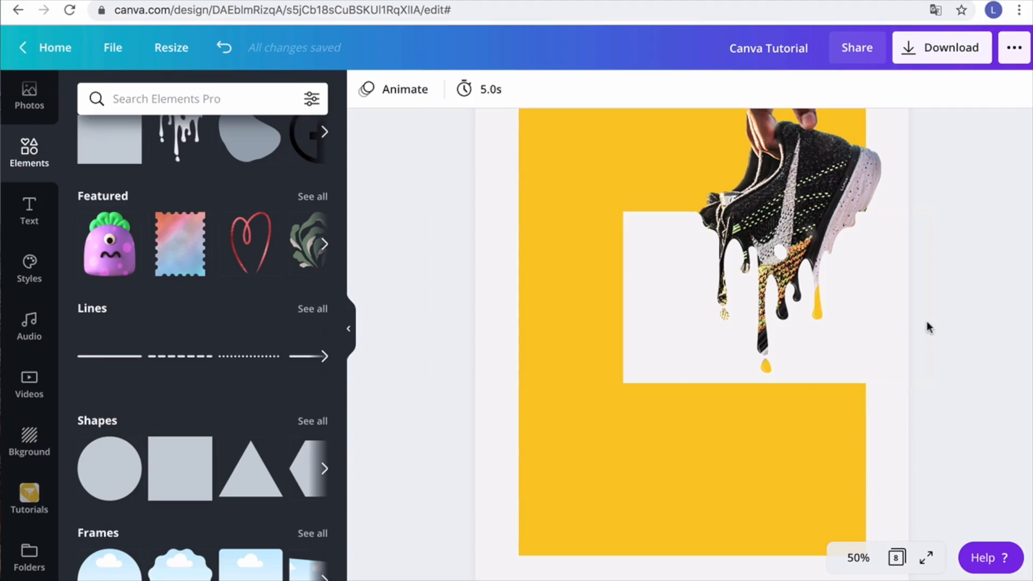
After comparing with page 1, add a second square beside the drip cutout and match its upper and lower edges to the cutout
{"action": "scroll", "coordinate": [967, 325], "scroll_direction": "up", "scroll_amount": 10}
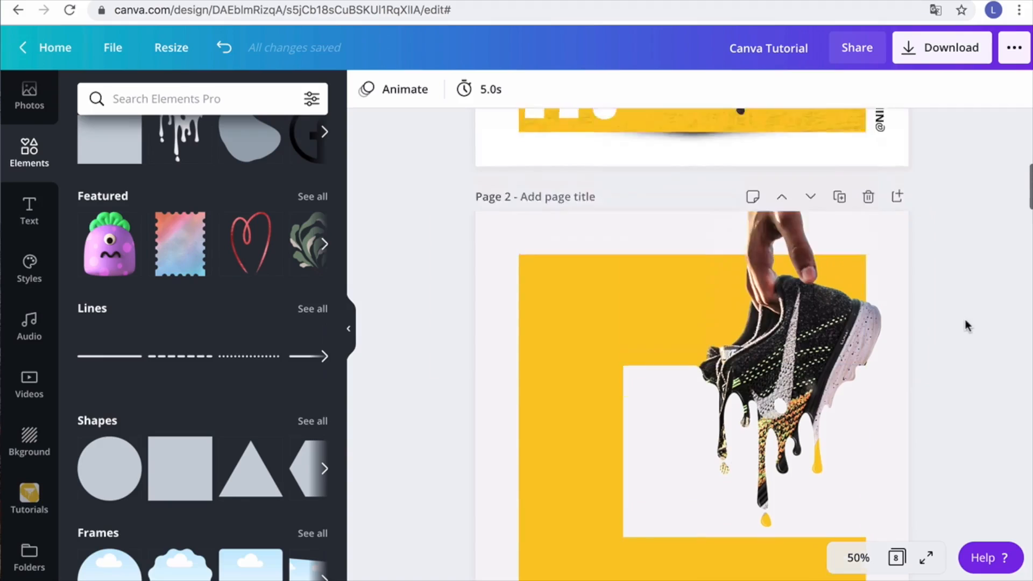
{"action": "scroll", "coordinate": [779, 187], "scroll_direction": "up", "scroll_amount": 2}
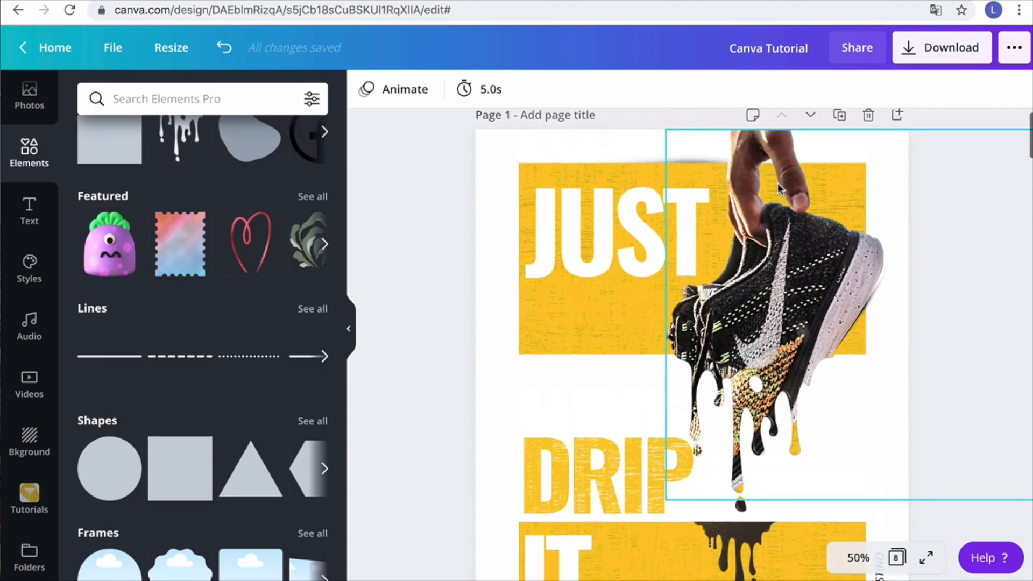
{"action": "scroll", "coordinate": [659, 260], "scroll_direction": "down", "scroll_amount": 8}
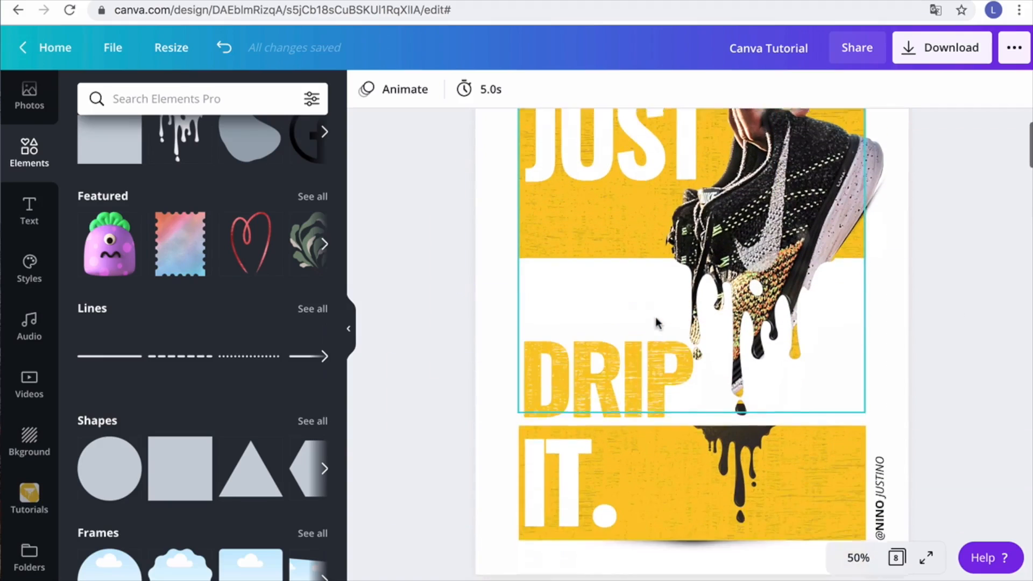
{"action": "scroll", "coordinate": [594, 355], "scroll_direction": "down", "scroll_amount": 3}
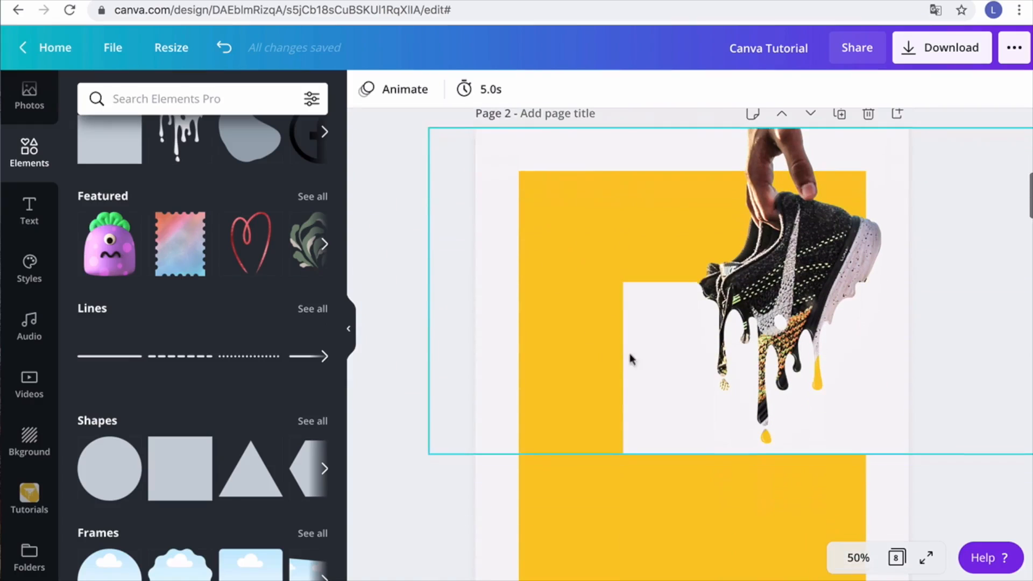
{"action": "left_click", "coordinate": [195, 465]}
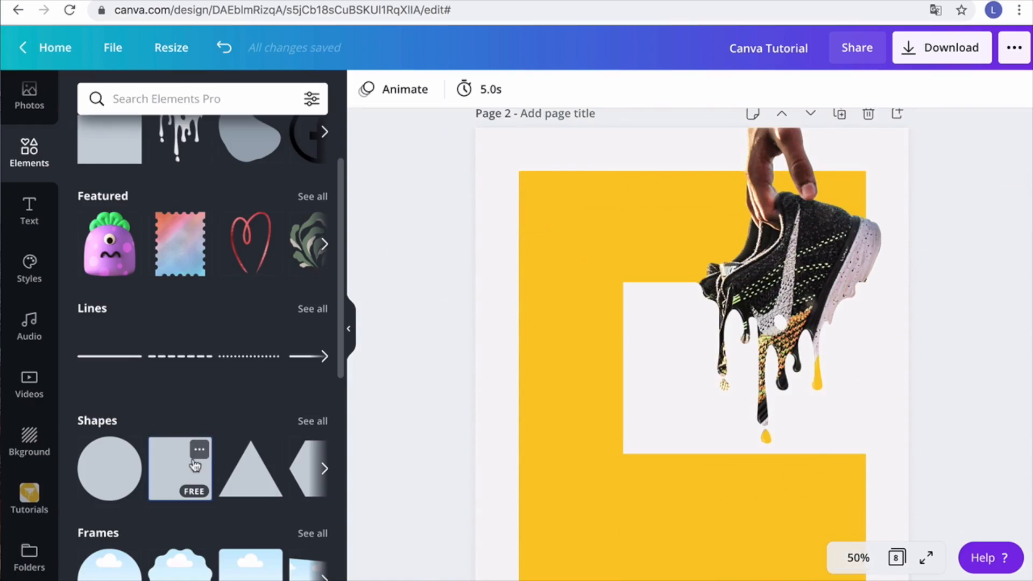
{"action": "left_click_drag", "start_coordinate": [669, 397], "coordinate": [499, 392]}
{"action": "left_click_drag", "start_coordinate": [529, 524], "coordinate": [532, 458]}
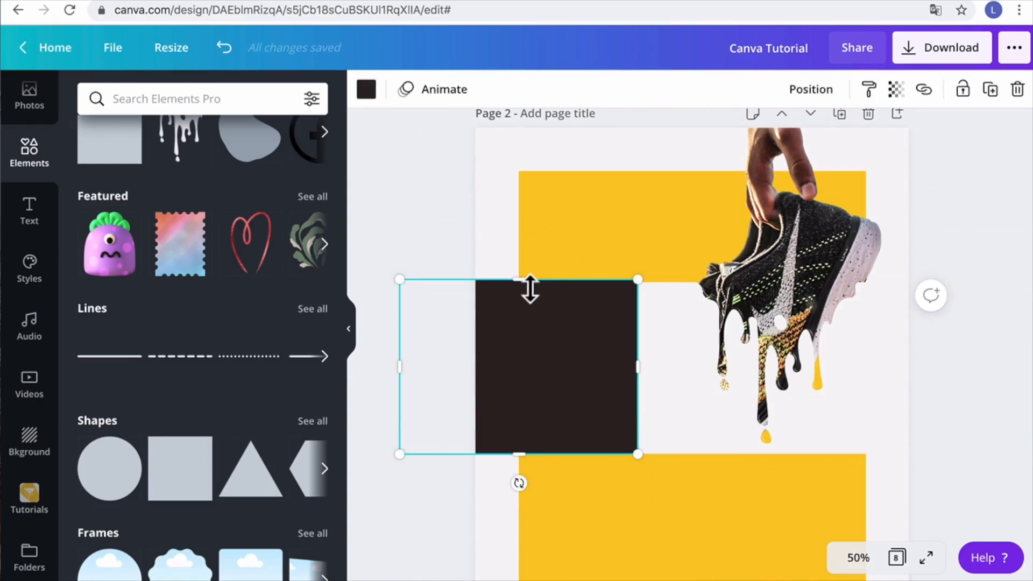
{"action": "left_click_drag", "start_coordinate": [528, 291], "coordinate": [530, 294]}
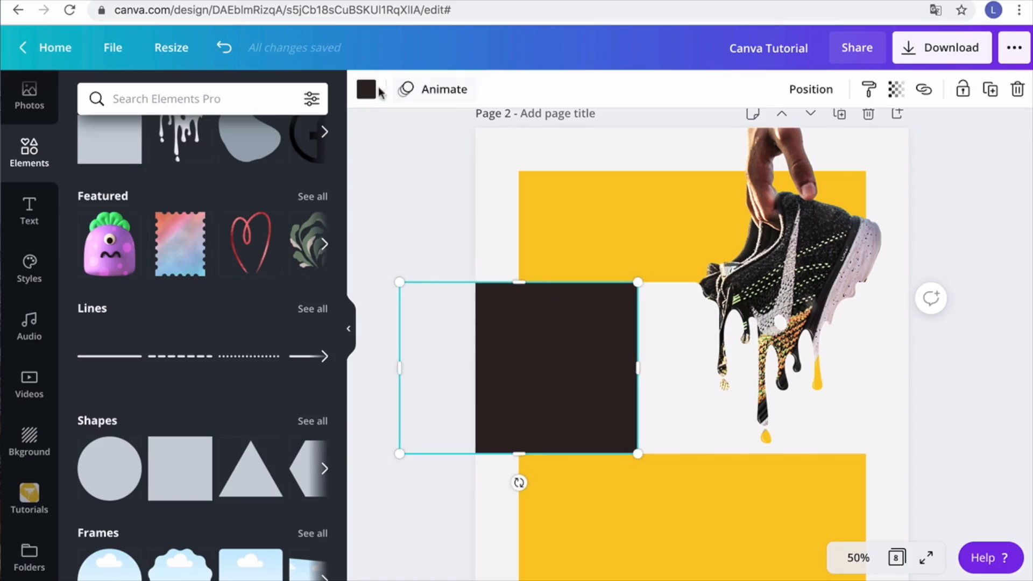
Color the new square with the off-white document color so it splits the yellow rectangle into two blocks
{"action": "left_click", "coordinate": [367, 88]}
{"action": "left_click", "coordinate": [138, 291]}
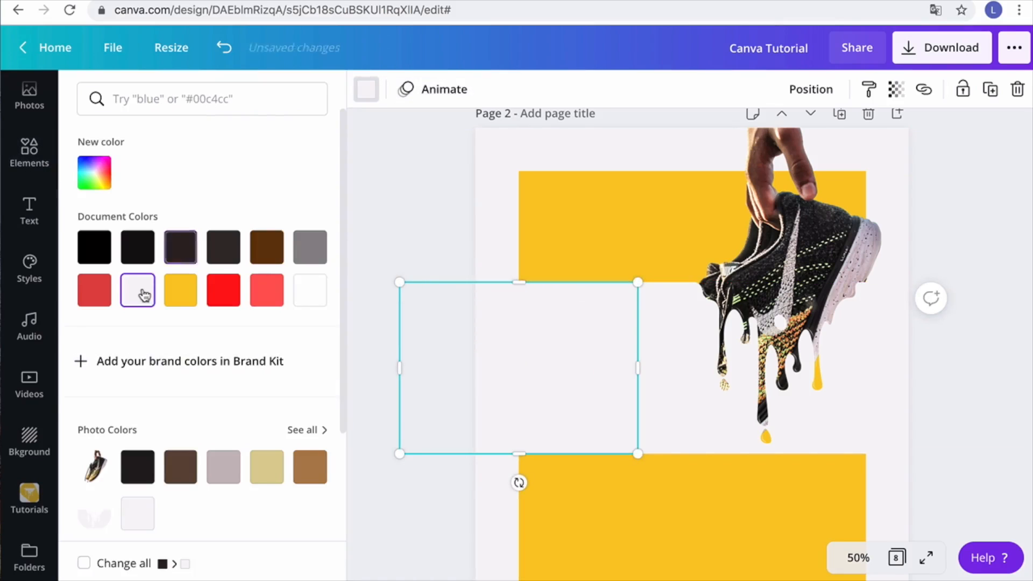
{"action": "left_click", "coordinate": [987, 247]}
{"action": "left_click", "coordinate": [986, 246]}
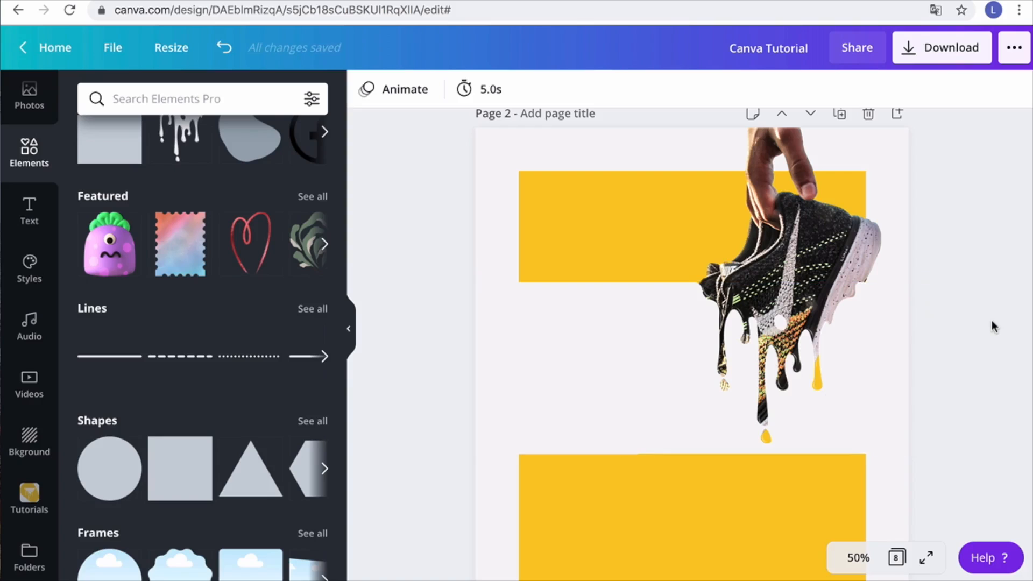
Shift the sneaker photo slightly right and up, then scale the drip cutout down a little and nudge it sideways to fit the shoe
{"action": "left_click", "coordinate": [832, 252]}
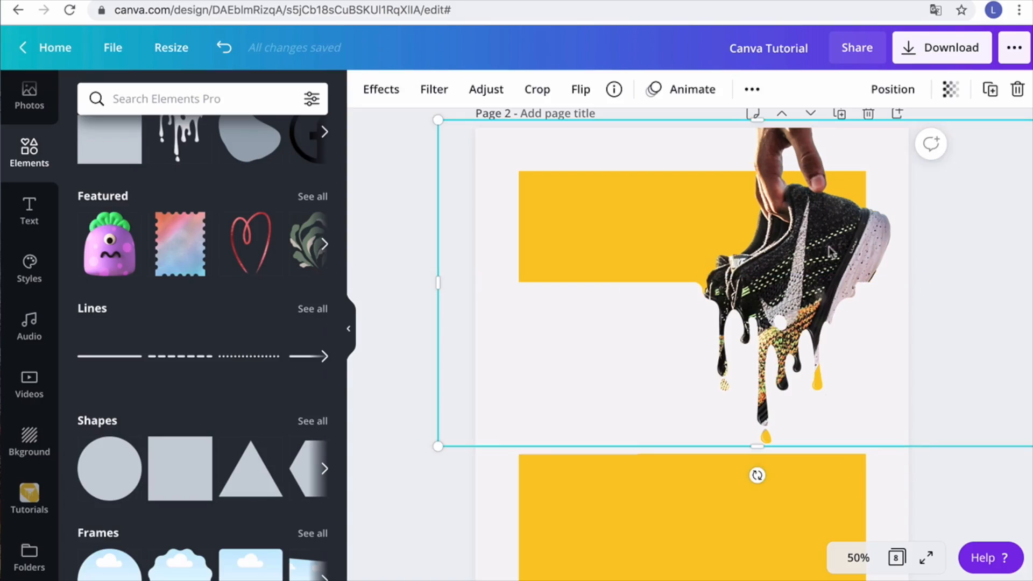
{"action": "left_click", "coordinate": [700, 307]}
{"action": "left_click_drag", "start_coordinate": [633, 293], "coordinate": [643, 298]}
{"action": "key", "text": "Left"}
{"action": "key", "text": "Left"}
{"action": "key", "text": "Left"}
{"action": "key", "text": "Left"}
{"action": "key", "text": "Left"}
{"action": "key", "text": "Left"}
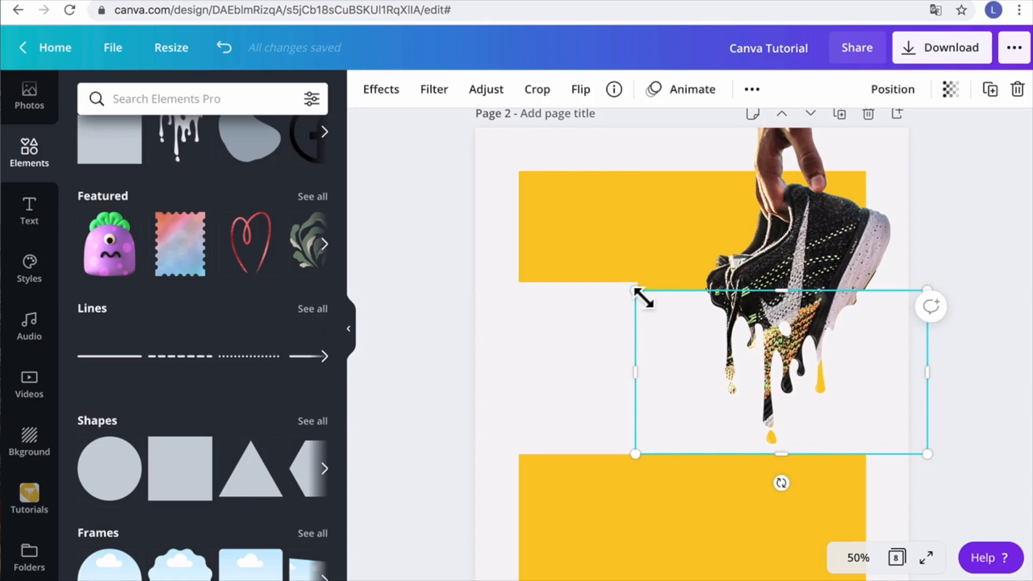
{"action": "key", "text": "Left"}
{"action": "key", "text": "Left"}
{"action": "key", "text": "Right"}
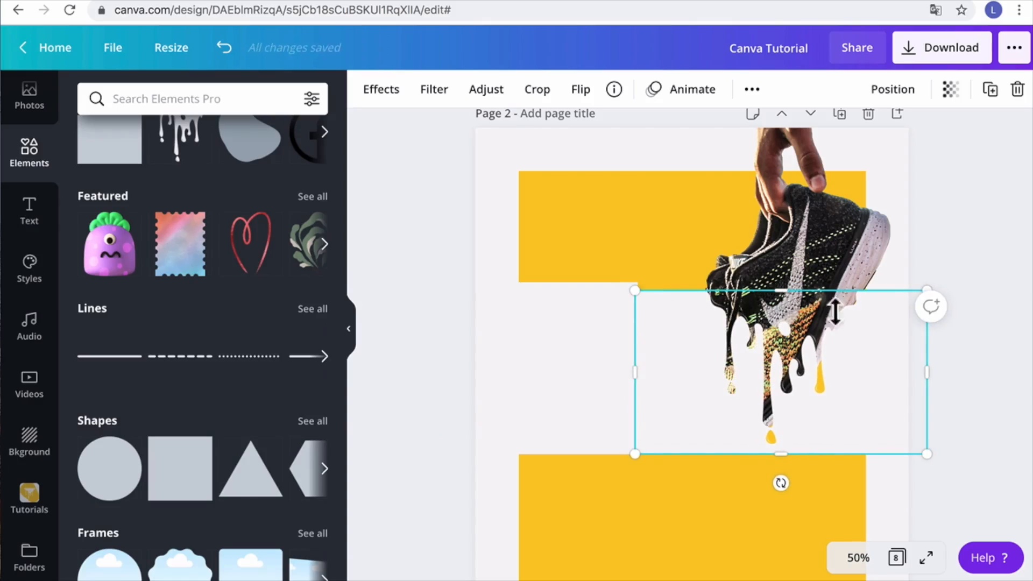
Fine-tune the drip cutout's vertical position, raising it slightly so it fits the sneaker's toe and sole
{"action": "left_click", "coordinate": [965, 275]}
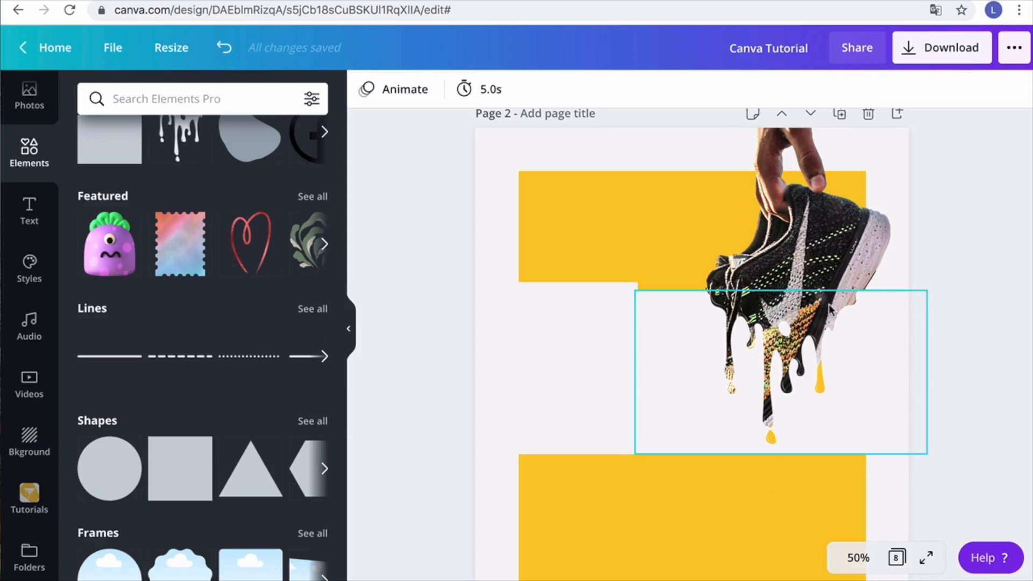
{"action": "left_click", "coordinate": [842, 314]}
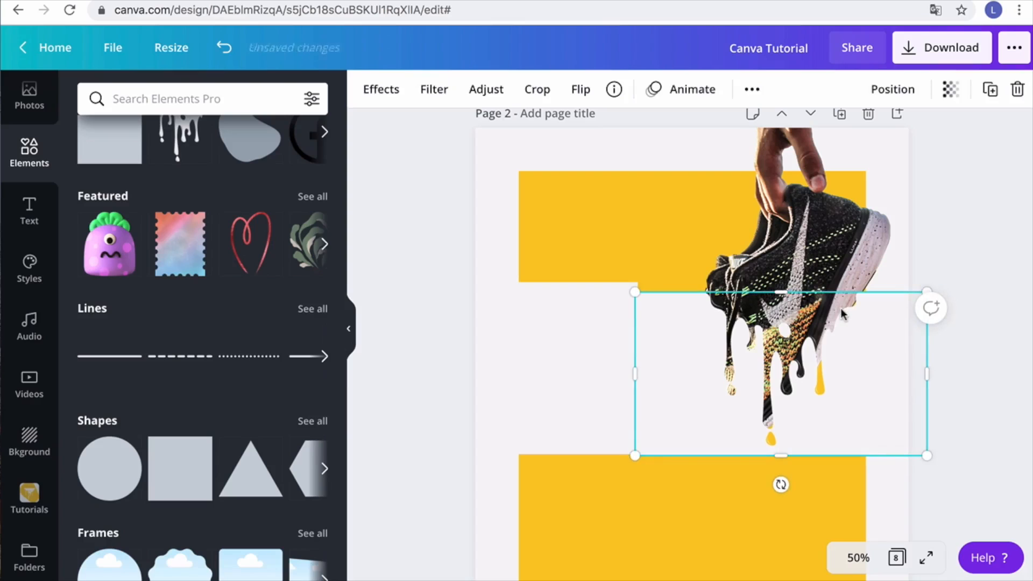
{"action": "left_click", "coordinate": [982, 386]}
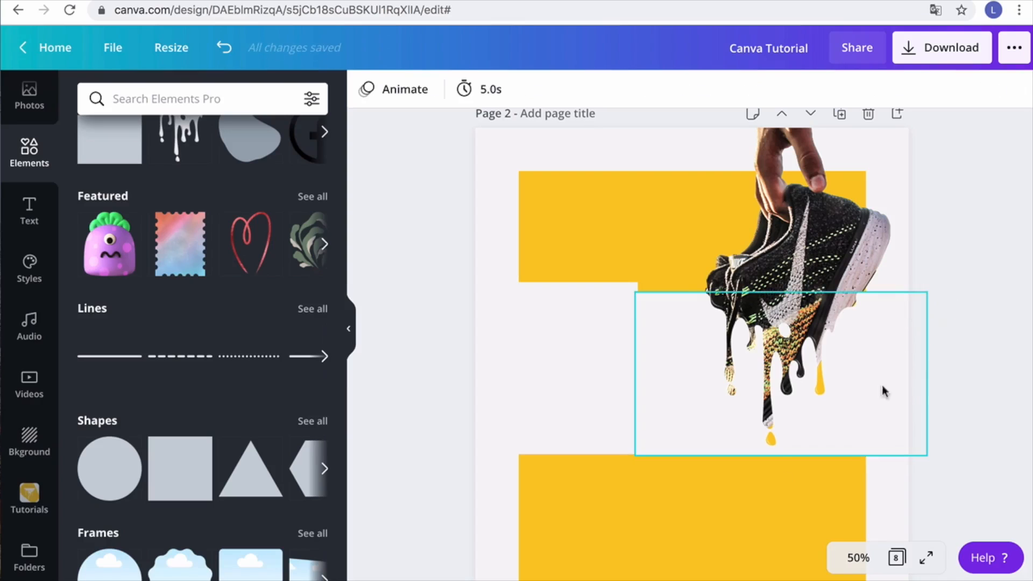
{"action": "left_click", "coordinate": [847, 314]}
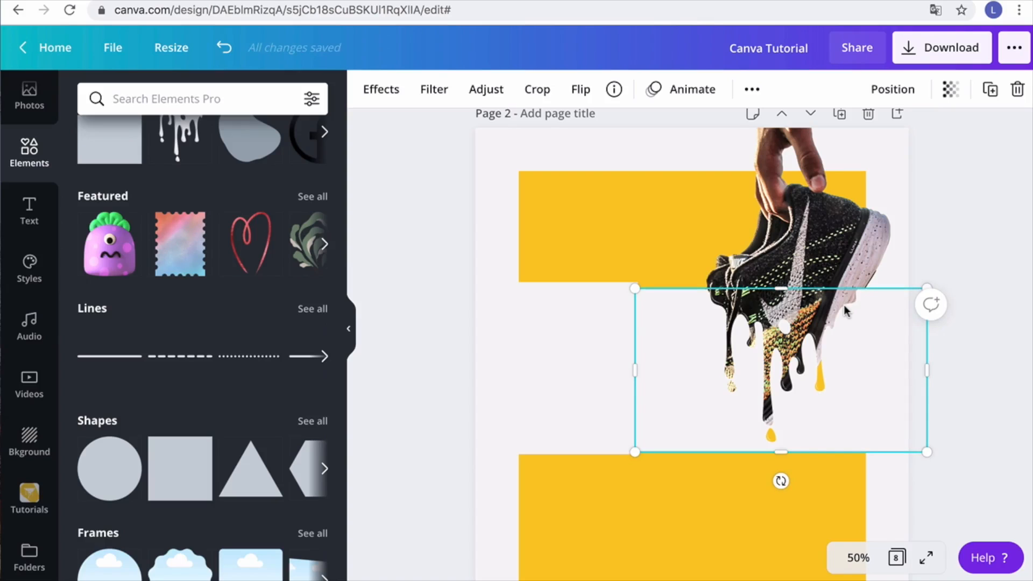
{"action": "left_click", "coordinate": [980, 226]}
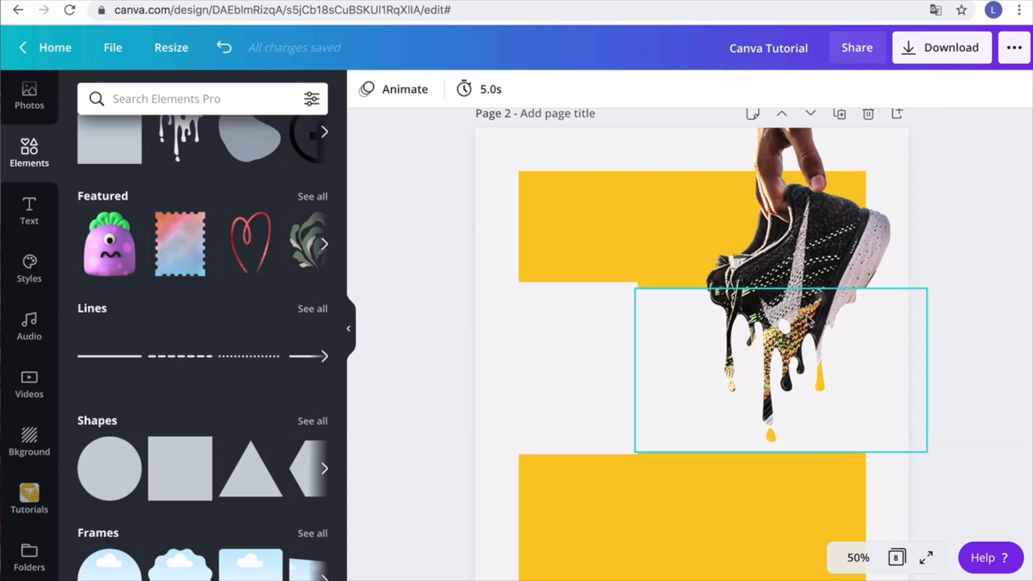
Lower the upper edge of the off-white rectangle to line up with the upper edge of the drip cutout
{"action": "left_click", "coordinate": [619, 294]}
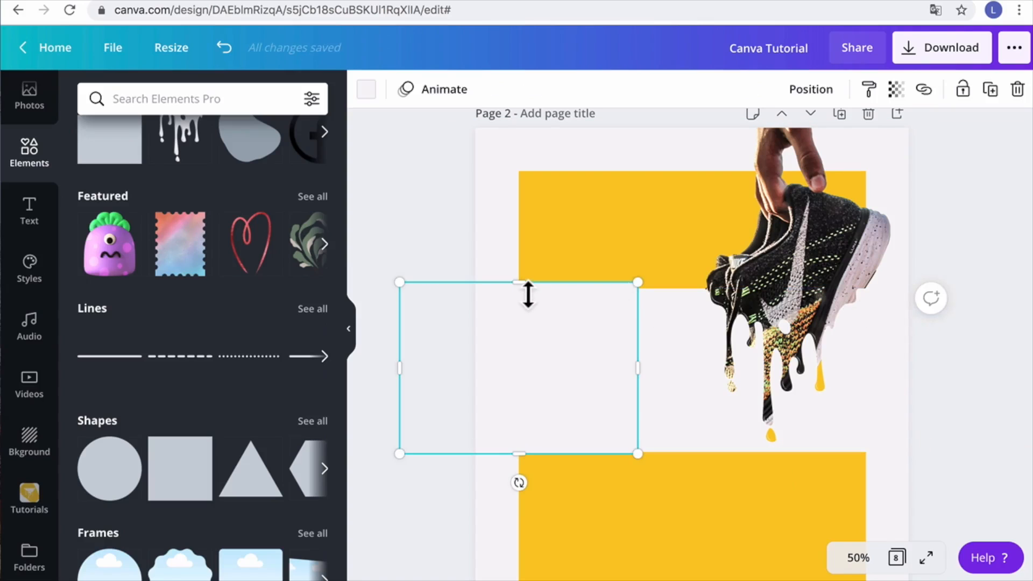
{"action": "left_click_drag", "start_coordinate": [529, 295], "coordinate": [528, 300]}
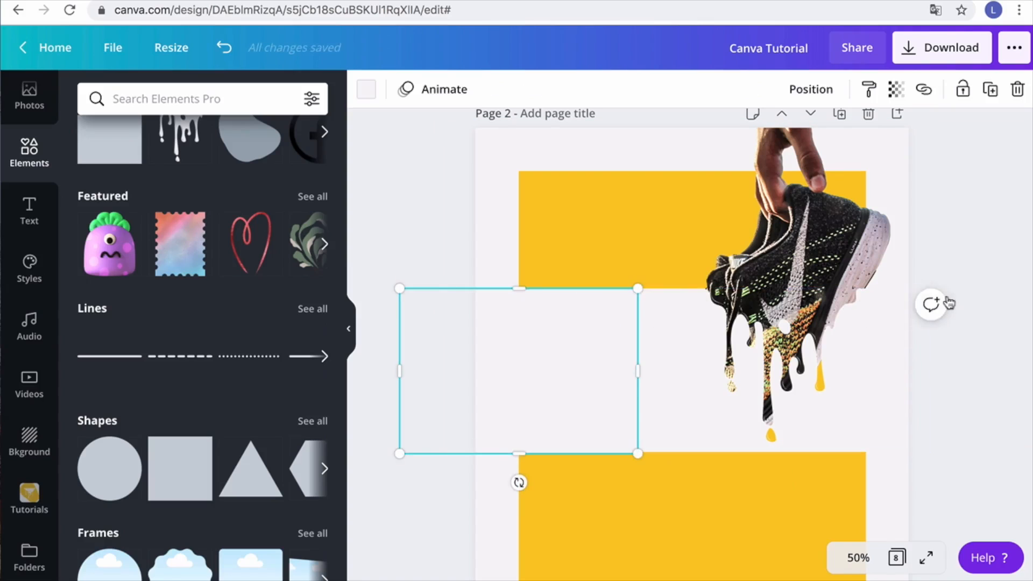
{"action": "left_click", "coordinate": [976, 224]}
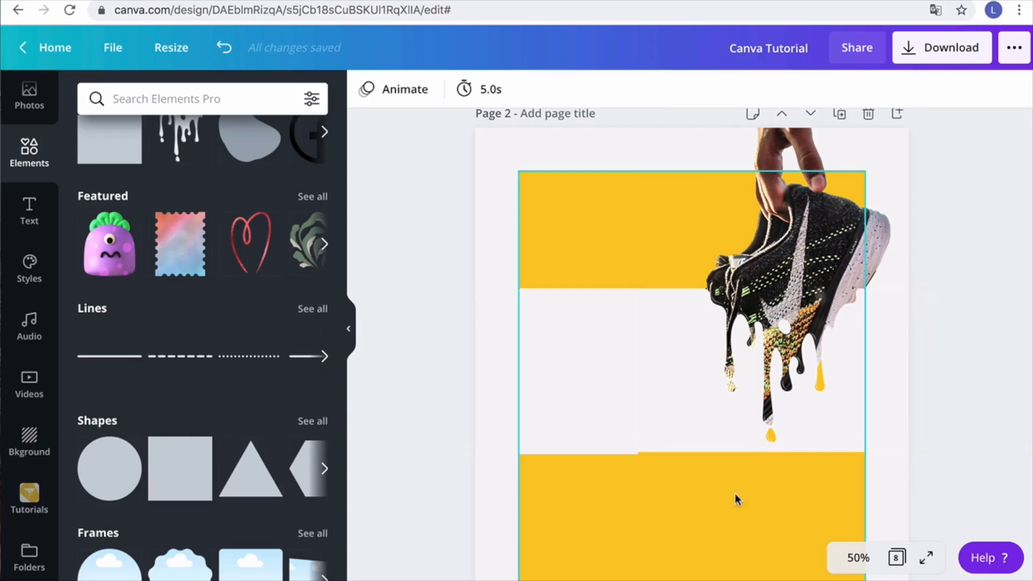
Extend the lower edge of the off-white rectangle slightly downward to line up with the lower edge of the drip cutout
{"action": "left_click", "coordinate": [576, 437]}
{"action": "left_click_drag", "start_coordinate": [531, 455], "coordinate": [531, 459]}
{"action": "left_click", "coordinate": [975, 406]}
Search the elements for "drip" and add the drip graphic with one long central drip and a separate drop to page 2
{"action": "scroll", "coordinate": [651, 456], "scroll_direction": "down", "scroll_amount": 2}
{"action": "scroll", "coordinate": [687, 410], "scroll_direction": "down", "scroll_amount": 2}
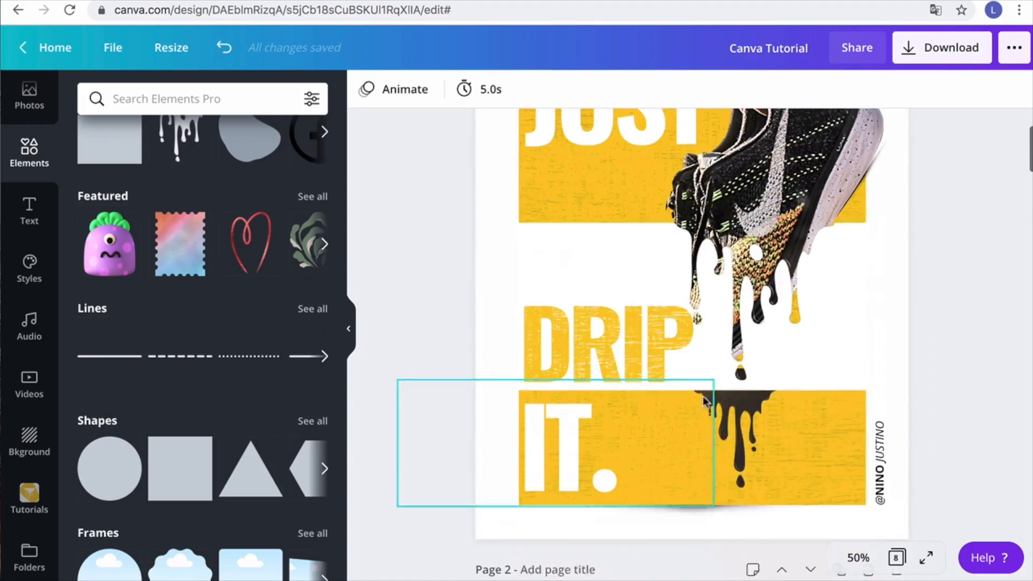
{"action": "scroll", "coordinate": [742, 422], "scroll_direction": "down", "scroll_amount": 5}
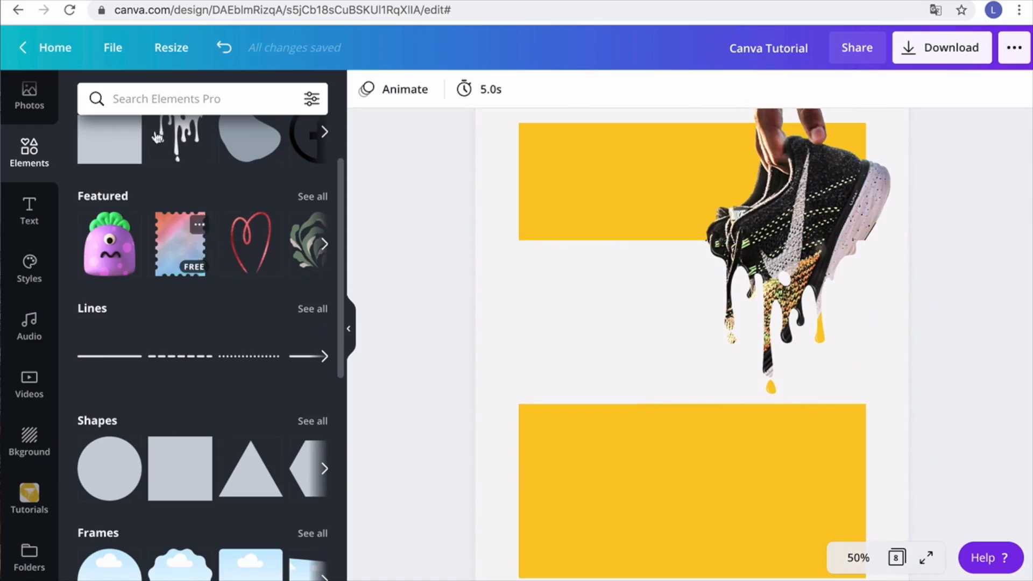
{"action": "left_click", "coordinate": [149, 96]}
{"action": "type", "text": "ip"}
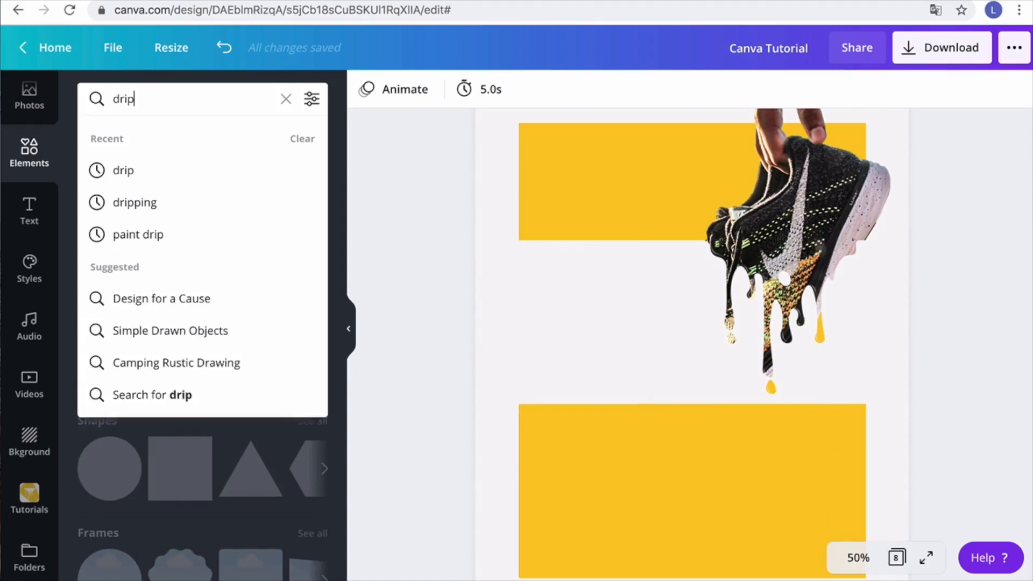
{"action": "key", "text": "Return"}
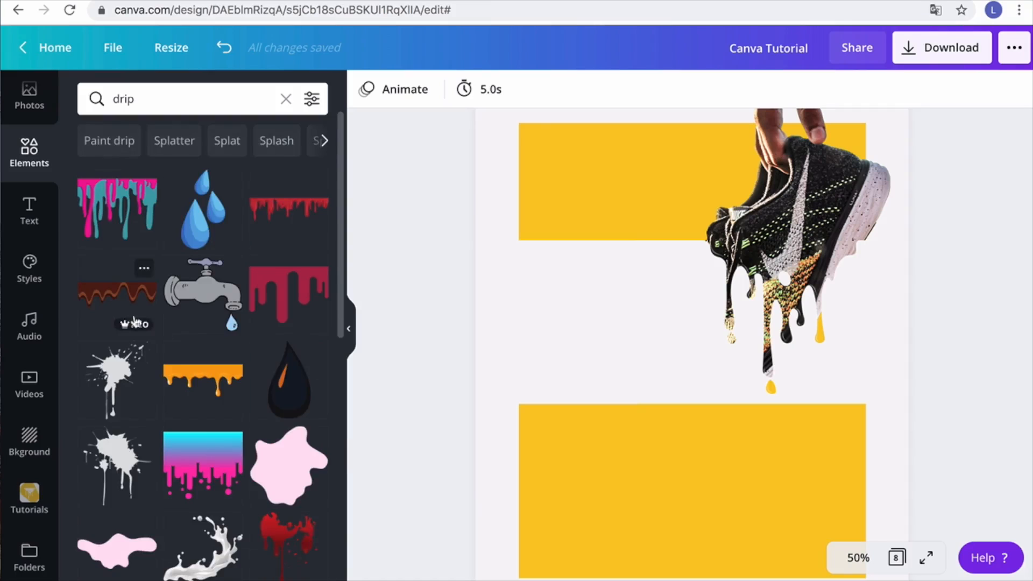
{"action": "scroll", "coordinate": [205, 345], "scroll_direction": "down", "scroll_amount": 3}
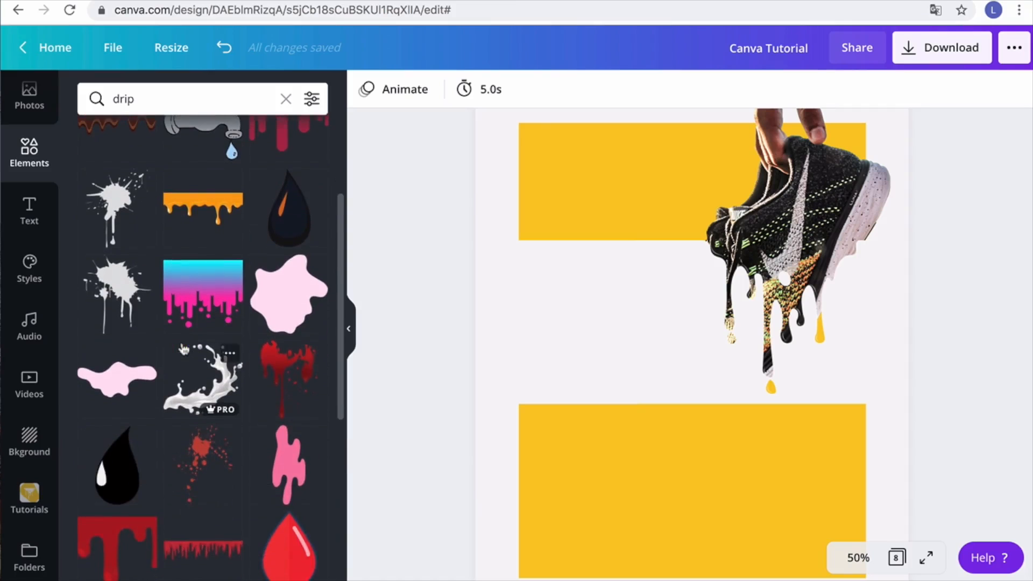
{"action": "scroll", "coordinate": [183, 351], "scroll_direction": "down", "scroll_amount": 5}
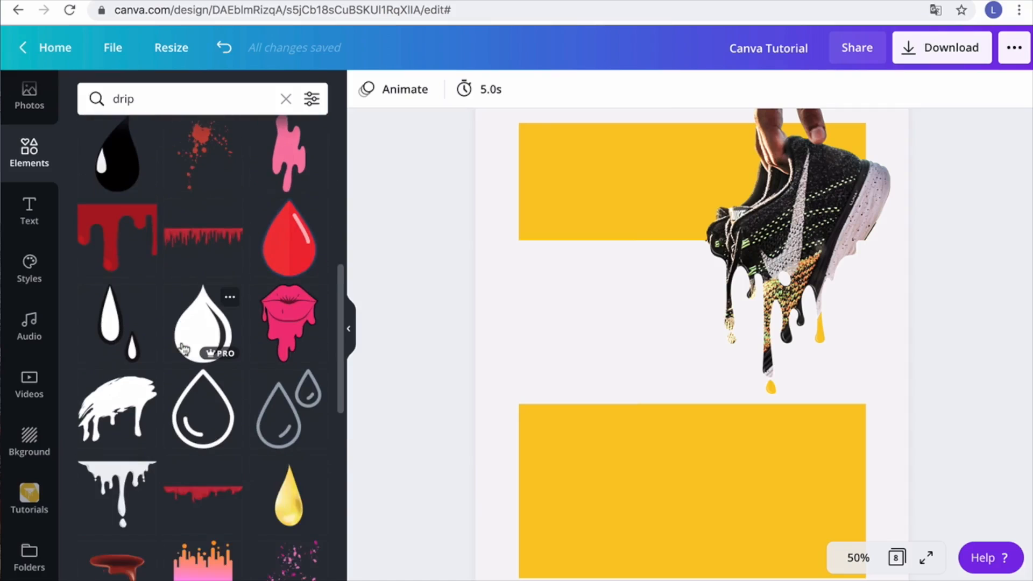
{"action": "scroll", "coordinate": [184, 350], "scroll_direction": "down", "scroll_amount": 4}
{"action": "left_click", "coordinate": [118, 288]}
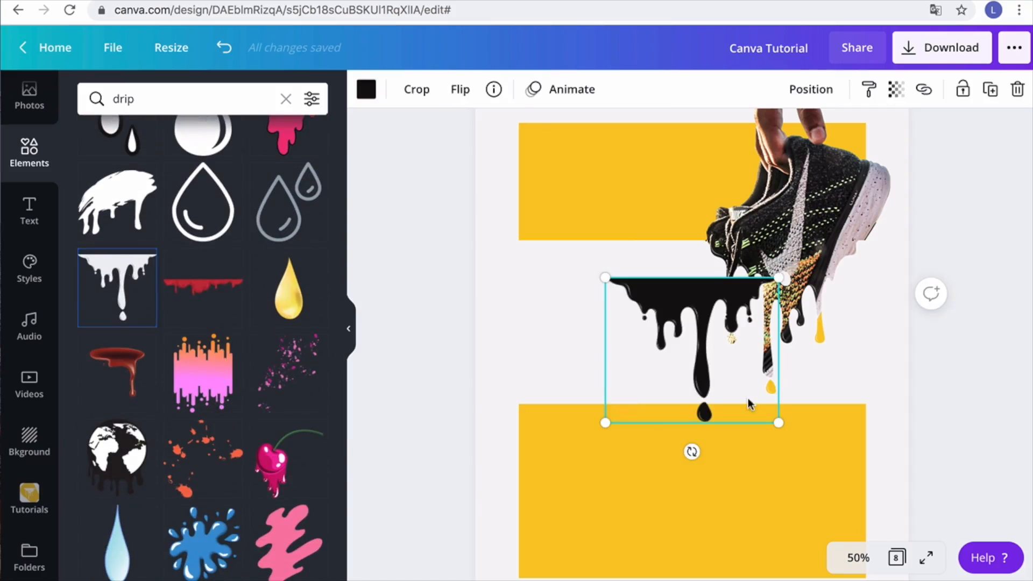
Shrink the black drip graphic and place it hanging from the upper edge of the lower yellow block, beneath the sneaker
{"action": "left_click_drag", "start_coordinate": [687, 296], "coordinate": [783, 418]}
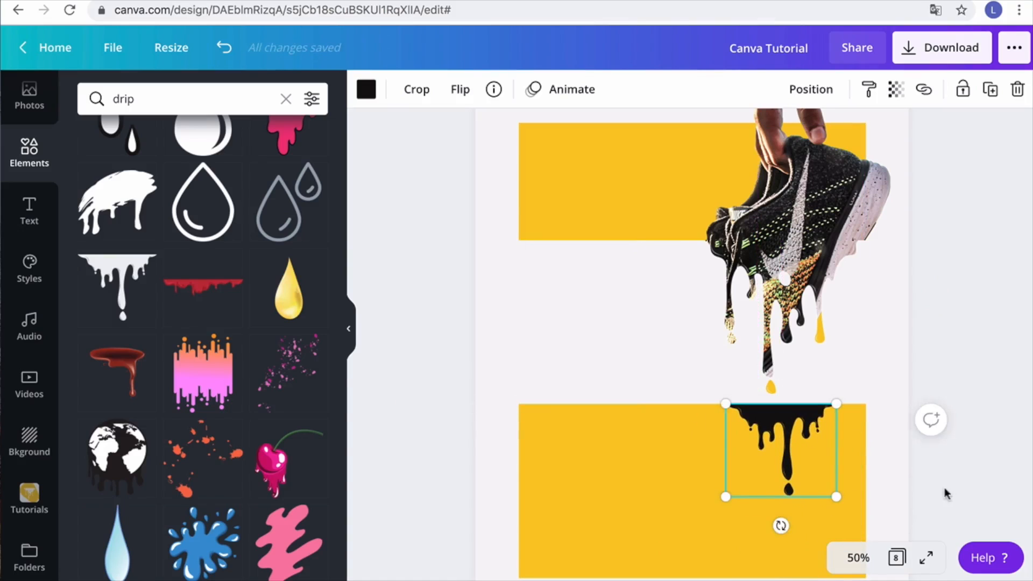
{"action": "left_click", "coordinate": [967, 471]}
Raise the lower edge of the yellow rectangle to make the lower yellow block shorter
{"action": "scroll", "coordinate": [841, 470], "scroll_direction": "down", "scroll_amount": 3}
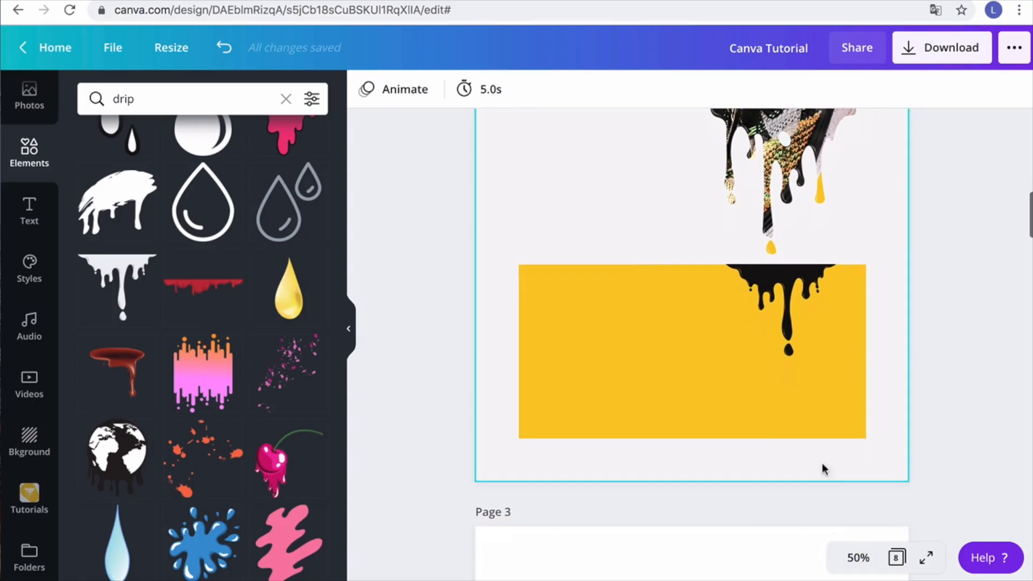
{"action": "left_click", "coordinate": [764, 436]}
{"action": "left_click_drag", "start_coordinate": [694, 435], "coordinate": [697, 396]}
{"action": "left_click", "coordinate": [914, 418]}
Check page 1's reference drops, then add from the drip results the graphic with the small hole that matches the sneaker cutout
{"action": "scroll", "coordinate": [935, 335], "scroll_direction": "up", "scroll_amount": 1}
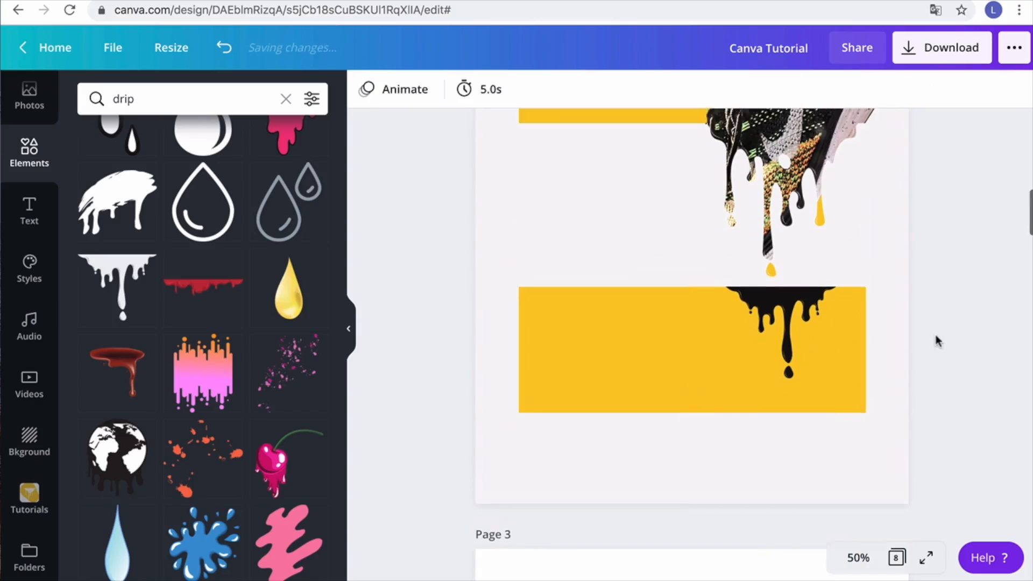
{"action": "scroll", "coordinate": [936, 334], "scroll_direction": "up", "scroll_amount": 2}
{"action": "scroll", "coordinate": [914, 350], "scroll_direction": "up", "scroll_amount": 1}
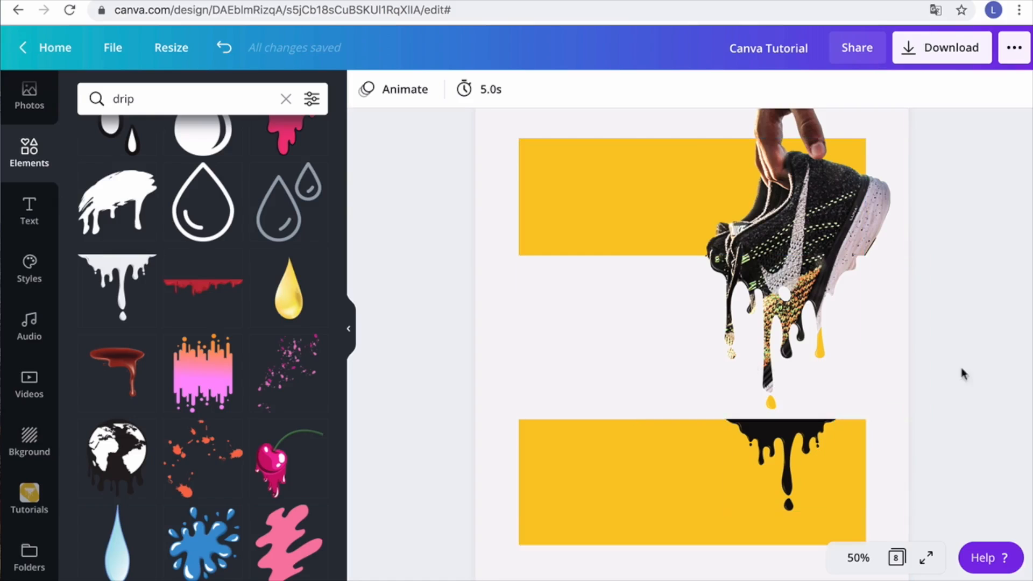
{"action": "scroll", "coordinate": [857, 295], "scroll_direction": "up", "scroll_amount": 6}
{"action": "scroll", "coordinate": [858, 296], "scroll_direction": "up", "scroll_amount": 2}
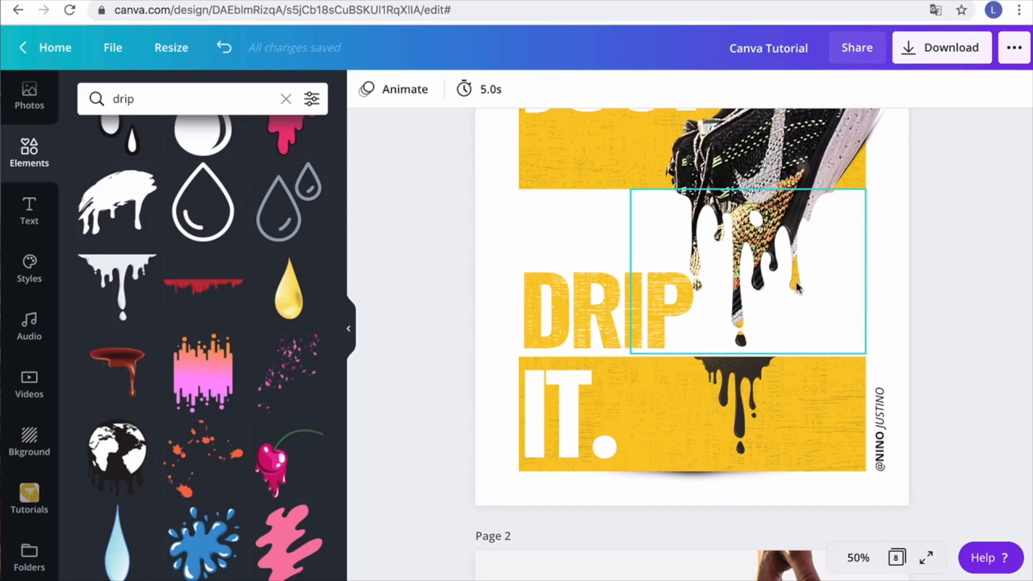
{"action": "scroll", "coordinate": [803, 408], "scroll_direction": "down", "scroll_amount": 1}
{"action": "scroll", "coordinate": [802, 408], "scroll_direction": "down", "scroll_amount": 8}
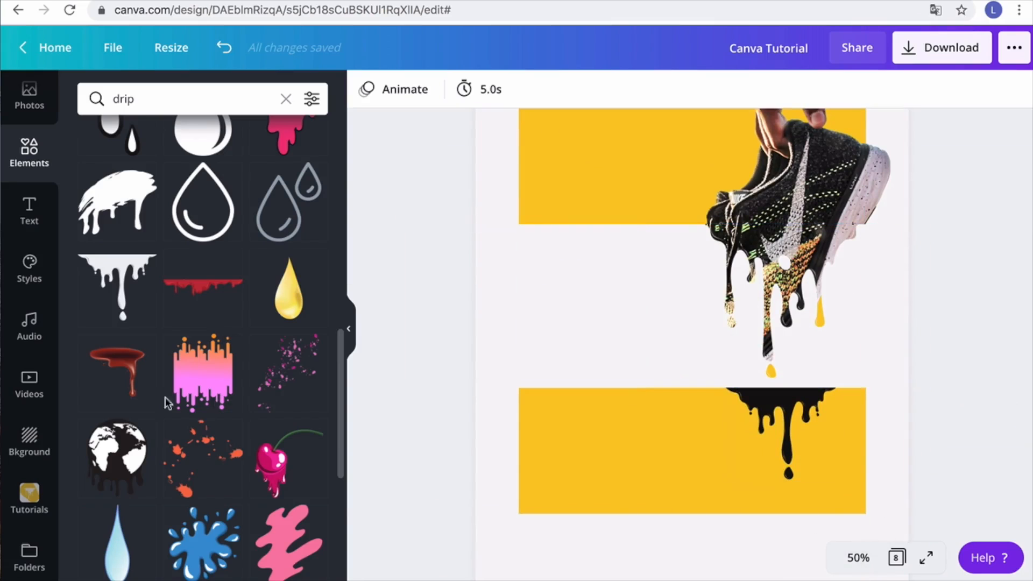
{"action": "scroll", "coordinate": [183, 382], "scroll_direction": "up", "scroll_amount": 1}
{"action": "scroll", "coordinate": [183, 382], "scroll_direction": "down", "scroll_amount": 10}
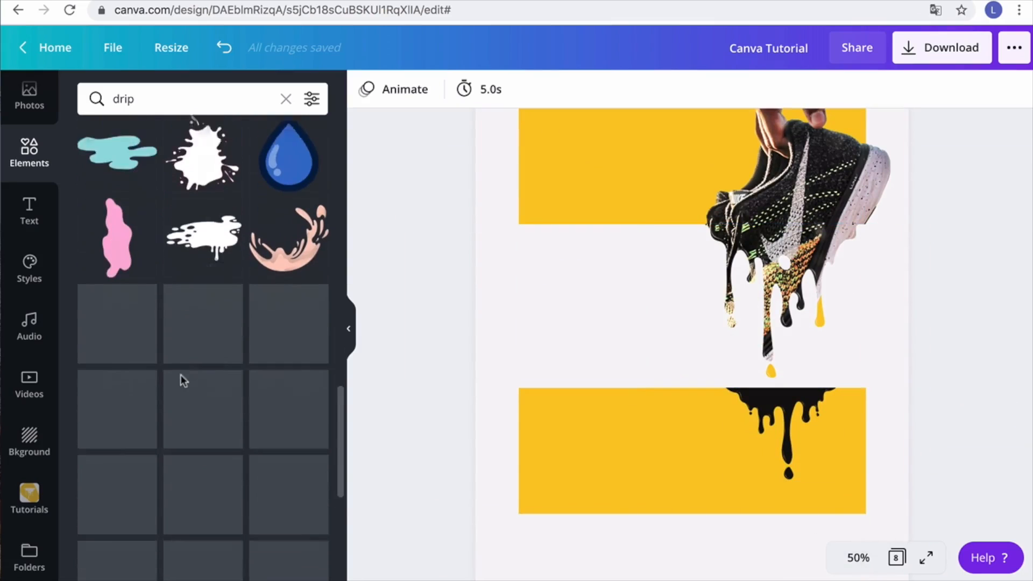
{"action": "scroll", "coordinate": [183, 382], "scroll_direction": "down", "scroll_amount": 8}
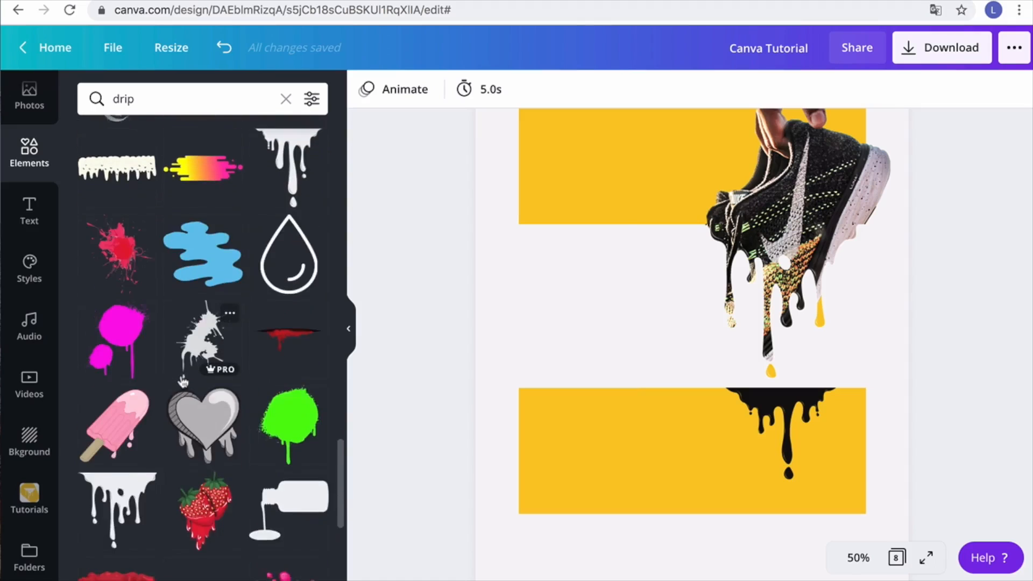
{"action": "scroll", "coordinate": [180, 374], "scroll_direction": "down", "scroll_amount": 5}
{"action": "left_click", "coordinate": [113, 255]}
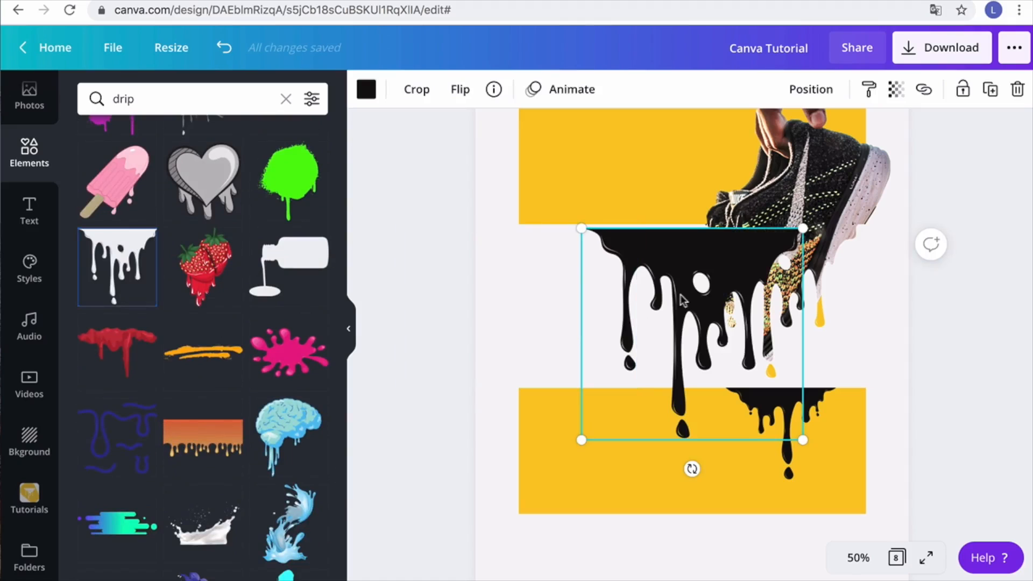
Move the new black drip over the sneaker's drip cutout and scale it down to about the same size
{"action": "left_click_drag", "start_coordinate": [701, 298], "coordinate": [771, 208]}
{"action": "right_click", "coordinate": [799, 277]}
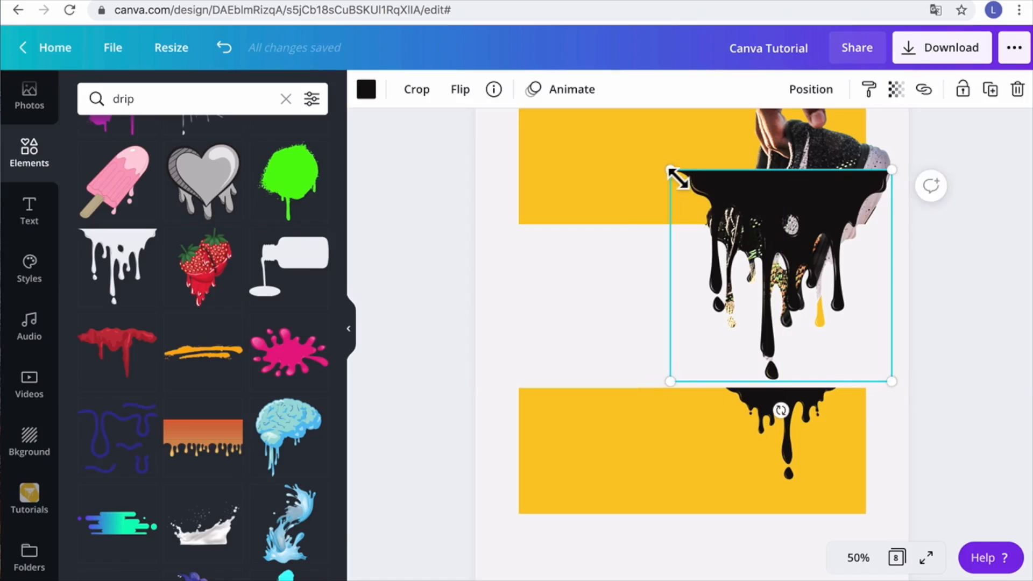
{"action": "left_click_drag", "start_coordinate": [676, 176], "coordinate": [708, 206]}
{"action": "left_click_drag", "start_coordinate": [799, 218], "coordinate": [783, 224]}
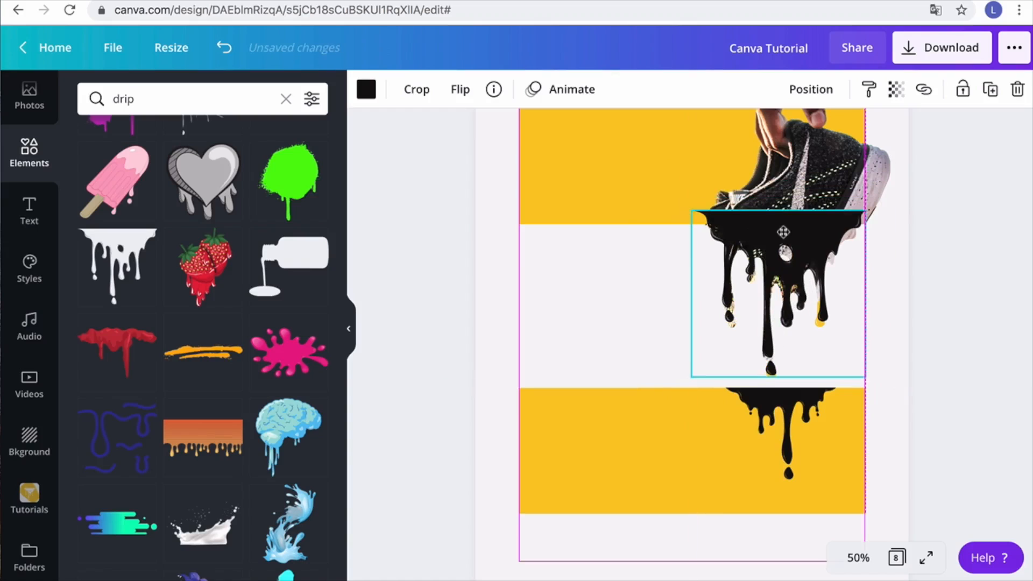
Fine-tune the black drip's size and position so its drips line up with those of the sneaker cutout
{"action": "left_click_drag", "start_coordinate": [784, 231], "coordinate": [781, 232]}
{"action": "key", "text": "Up"}
{"action": "key", "text": "Up"}
{"action": "key", "text": "Up"}
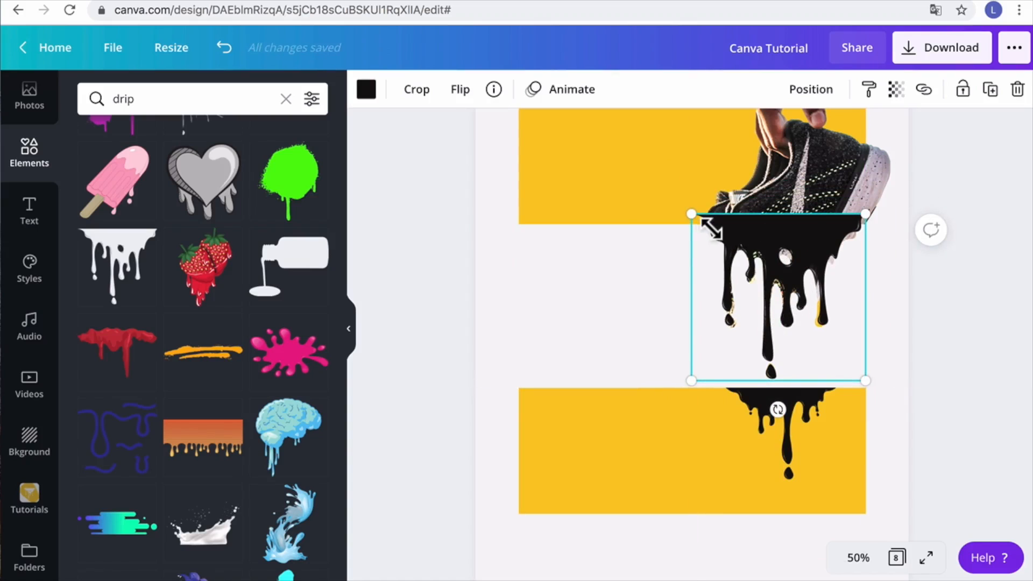
{"action": "left_click_drag", "start_coordinate": [693, 215], "coordinate": [710, 231]}
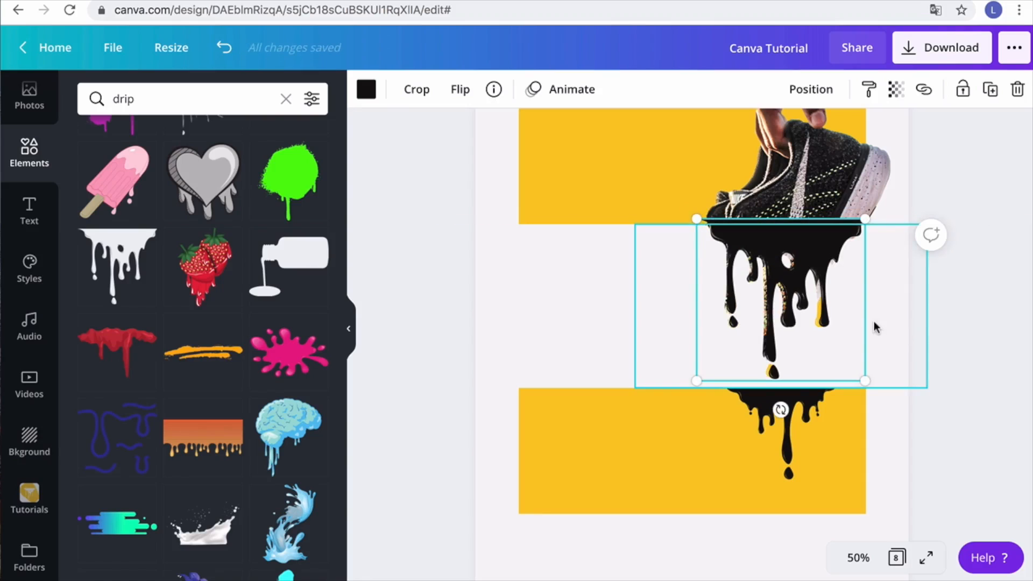
{"action": "key", "text": "Left"}
{"action": "key", "text": "Left"}
{"action": "key", "text": "Up"}
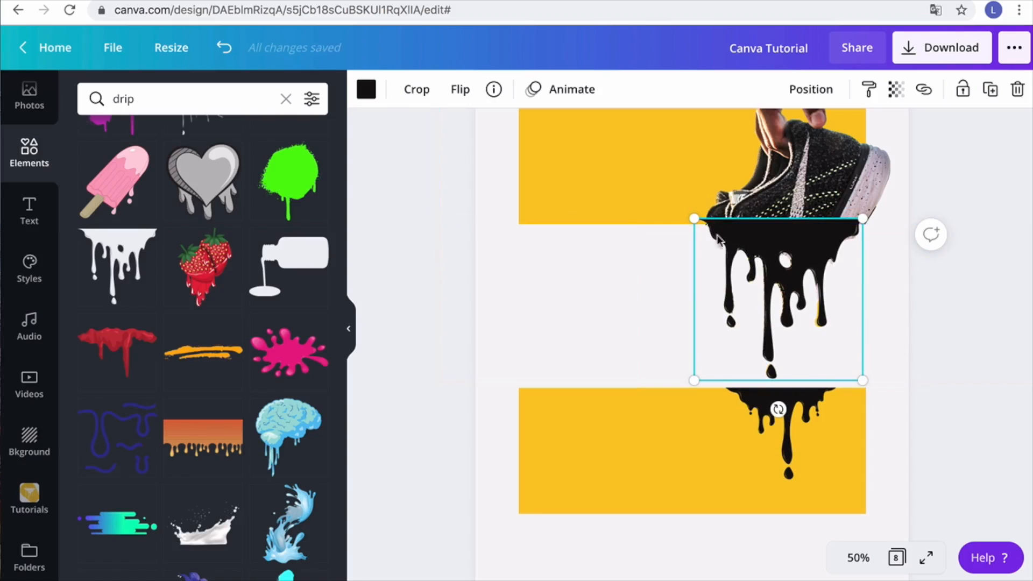
Crop the overlaid black drip down to the lower part of its lowest drop, leaving the rest of the sneaker cutout uncovered
{"action": "double_click", "coordinate": [767, 238]}
{"action": "left_click_drag", "start_coordinate": [700, 229], "coordinate": [761, 342]}
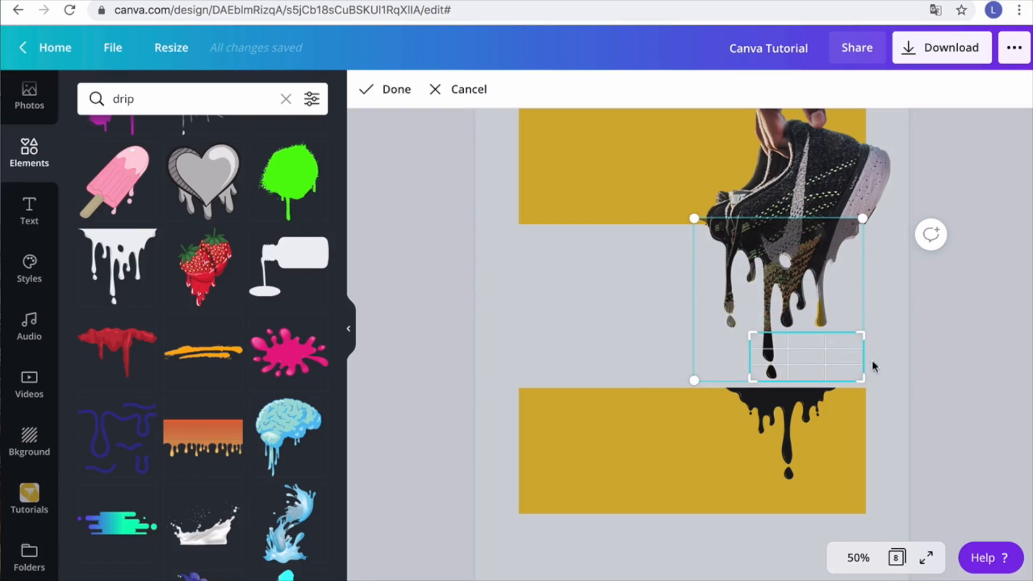
{"action": "left_click_drag", "start_coordinate": [866, 340], "coordinate": [803, 368]}
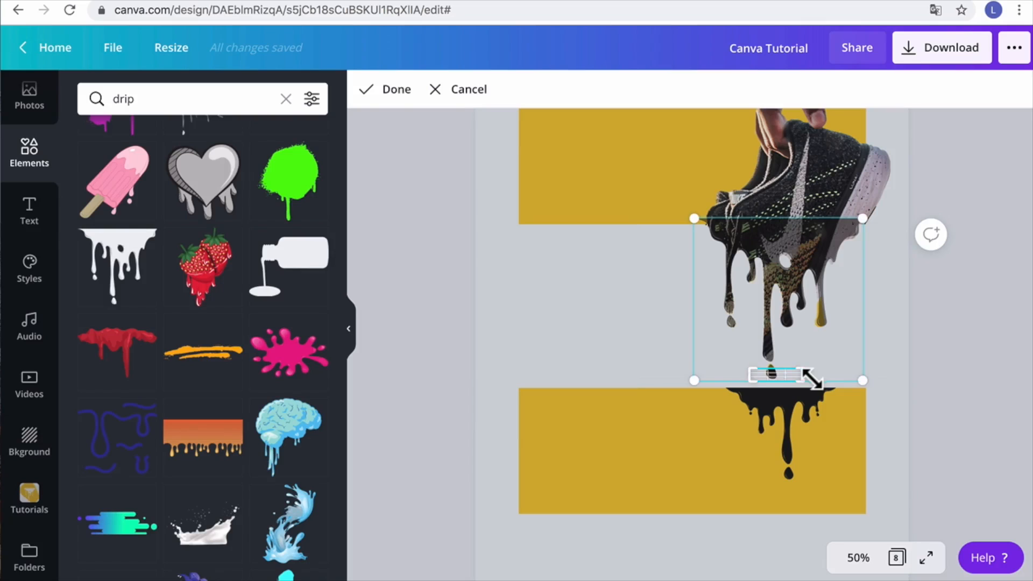
{"action": "left_click", "coordinate": [397, 89]}
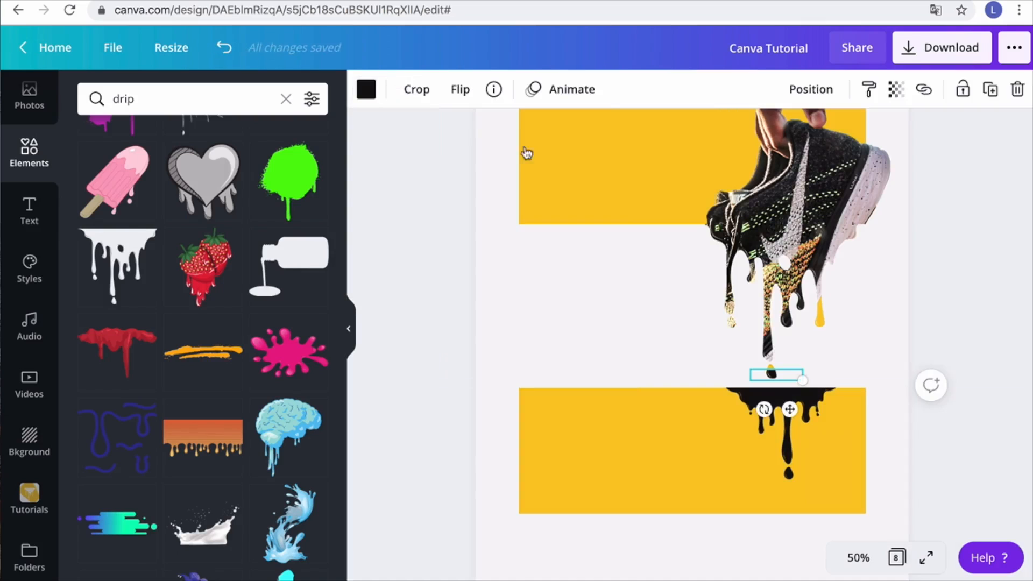
{"action": "left_click", "coordinate": [957, 296]}
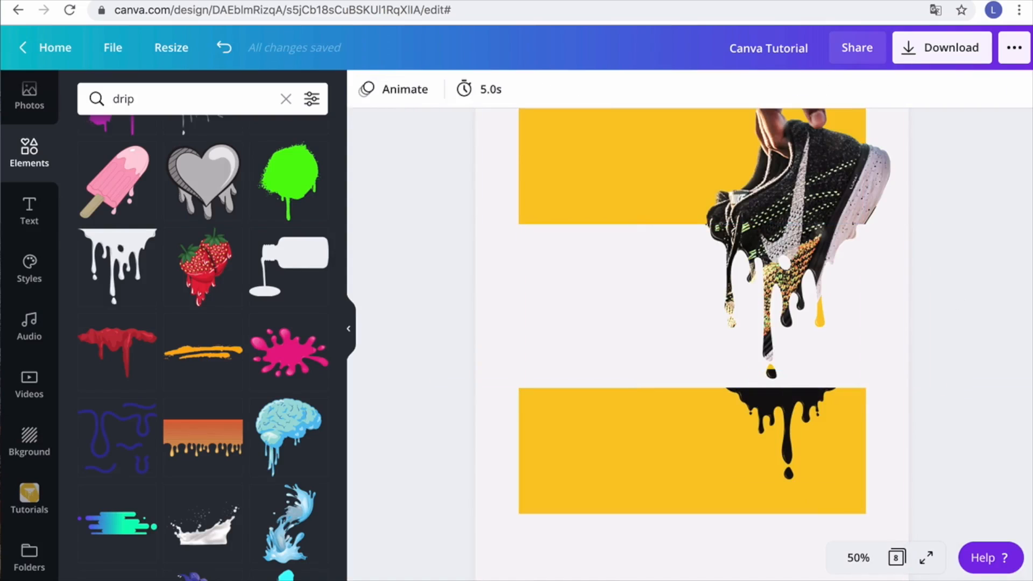
At 75% zoom, slightly adjust the size of the cropped black drop to fit the cutout's lowest drop
{"action": "left_click", "coordinate": [858, 560]}
{"action": "left_click", "coordinate": [849, 338]}
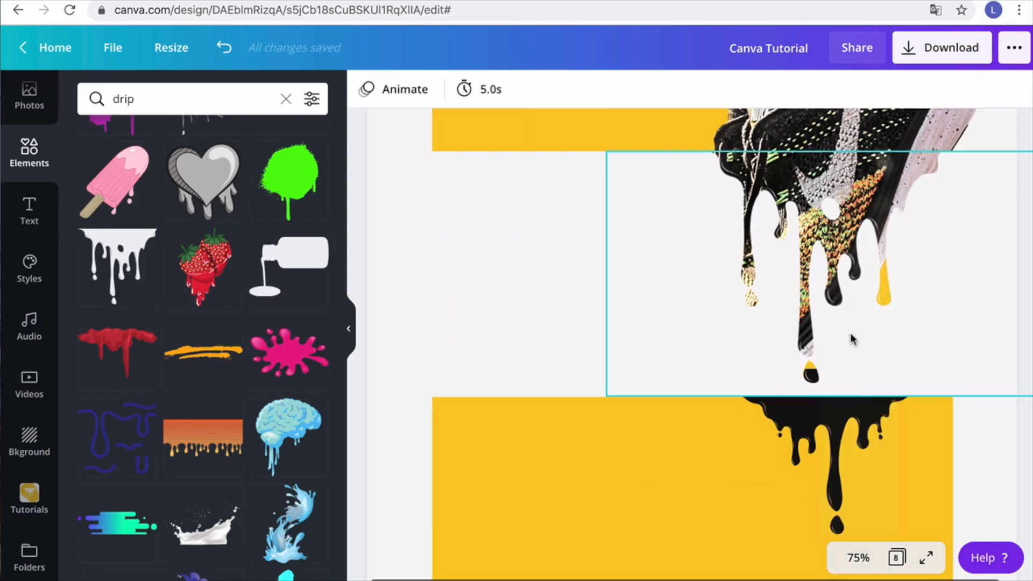
{"action": "left_click", "coordinate": [812, 376]}
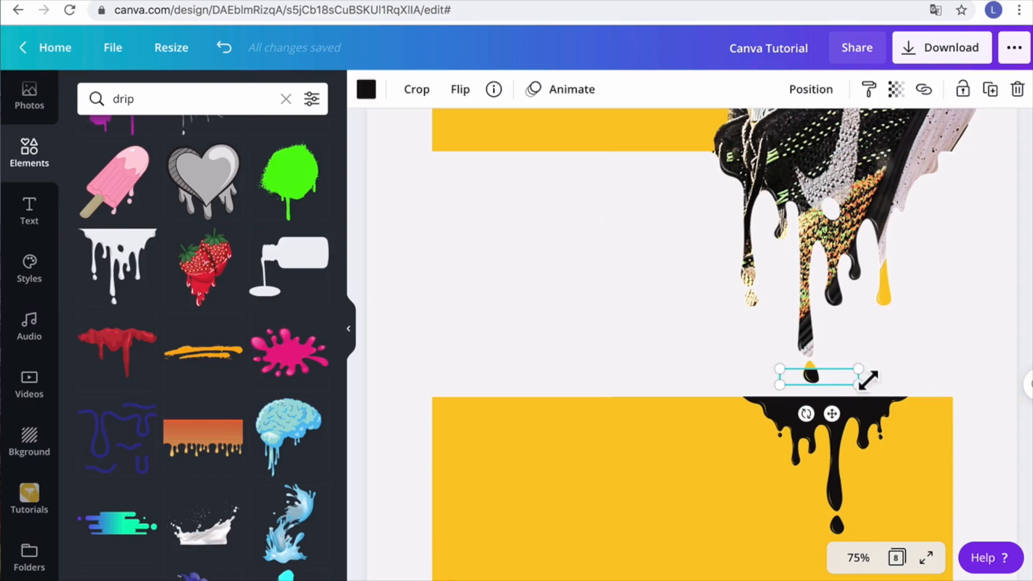
{"action": "mouse_move", "coordinate": [859, 383]}
{"action": "left_mouse_down"}
{"action": "mouse_move", "coordinate": [867, 381]}
{"action": "mouse_move", "coordinate": [855, 385]}
{"action": "left_mouse_up"}
{"action": "left_click", "coordinate": [689, 471]}
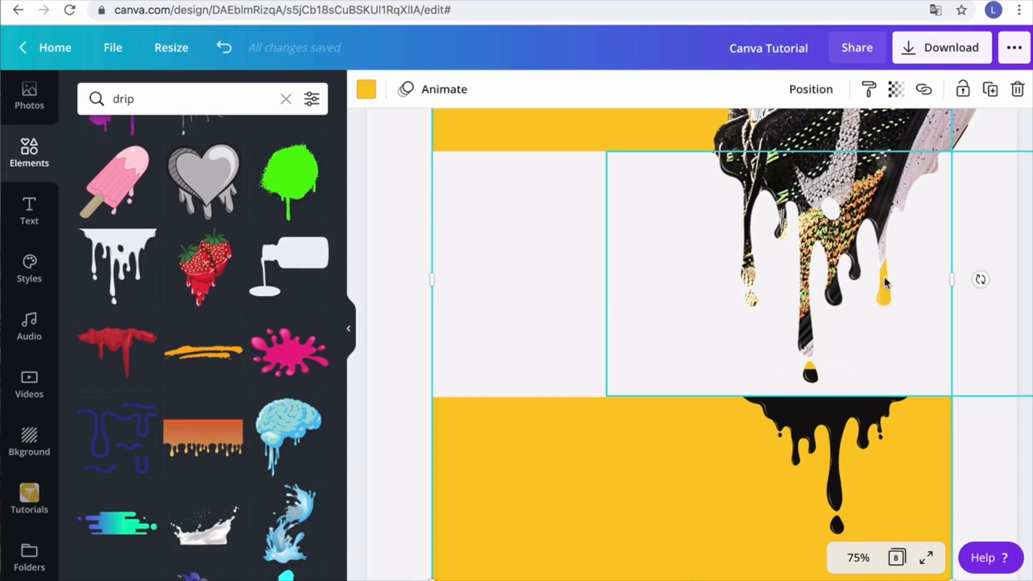
Scale down the black drip on the lower yellow block and shift it to align its long drip beneath the sneaker's lowest drop
{"action": "left_click", "coordinate": [863, 430]}
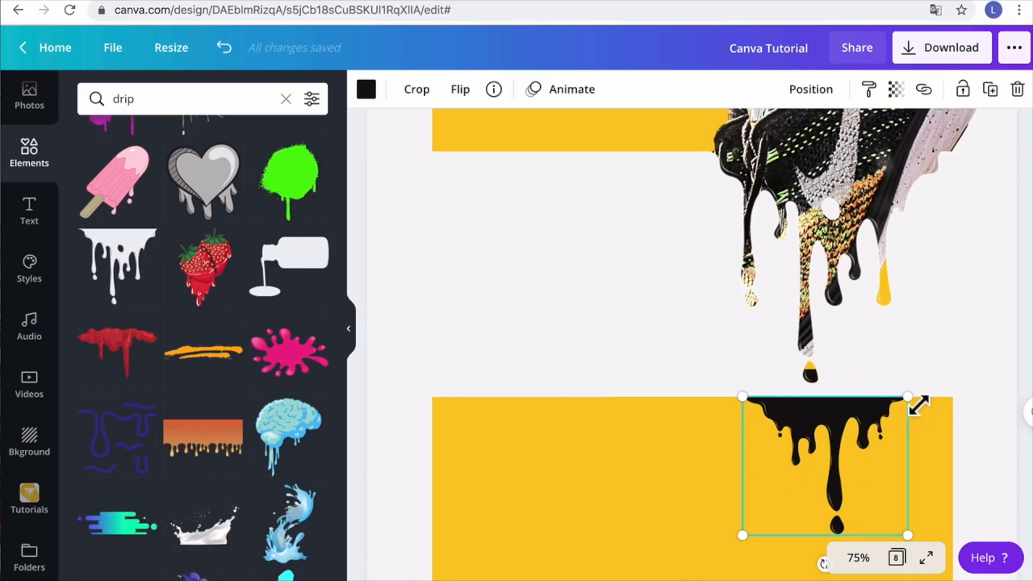
{"action": "left_click_drag", "start_coordinate": [911, 406], "coordinate": [899, 407]}
{"action": "left_click_drag", "start_coordinate": [842, 422], "coordinate": [824, 422]}
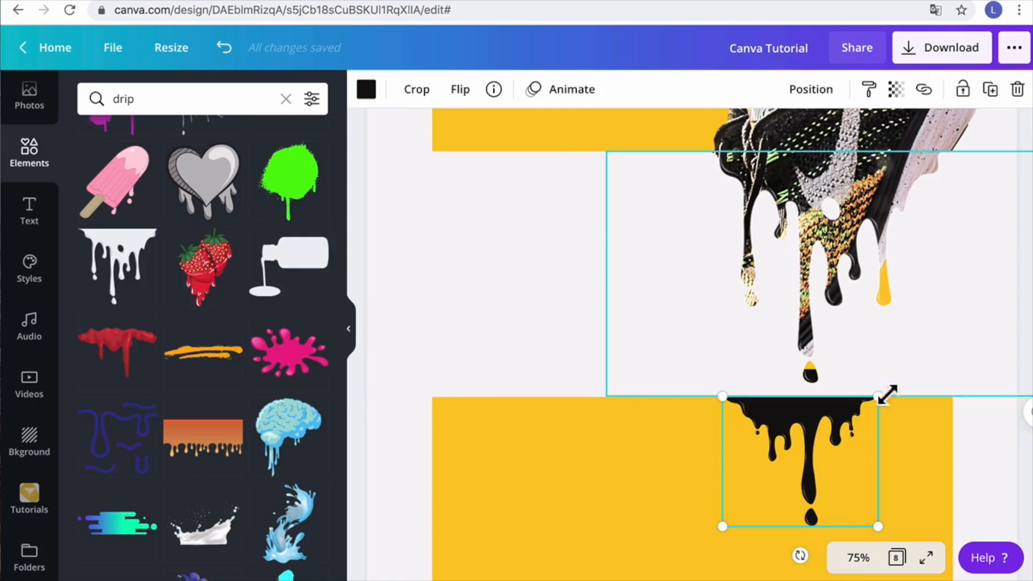
{"action": "left_click", "coordinate": [989, 320]}
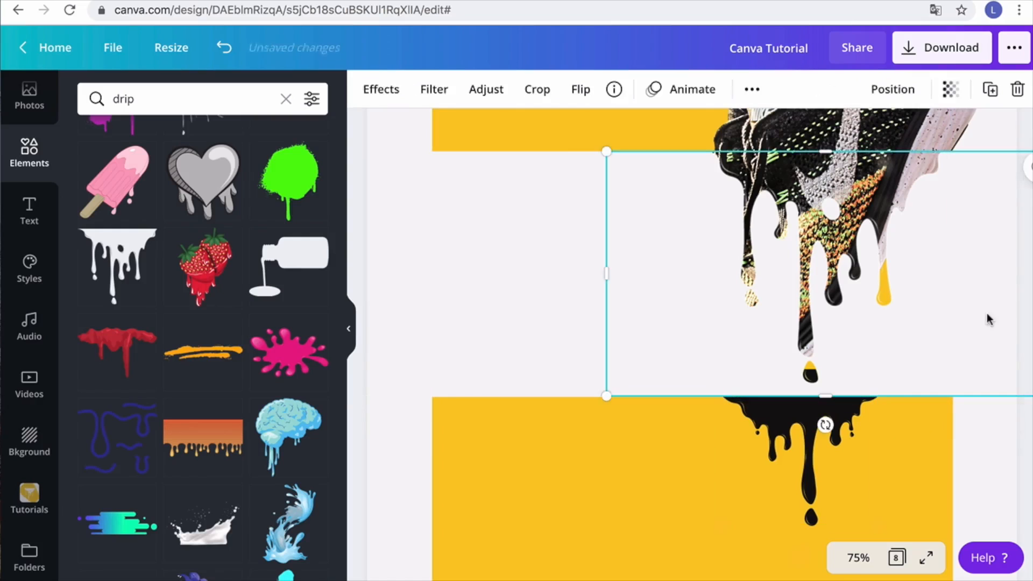
{"action": "left_click", "coordinate": [970, 477]}
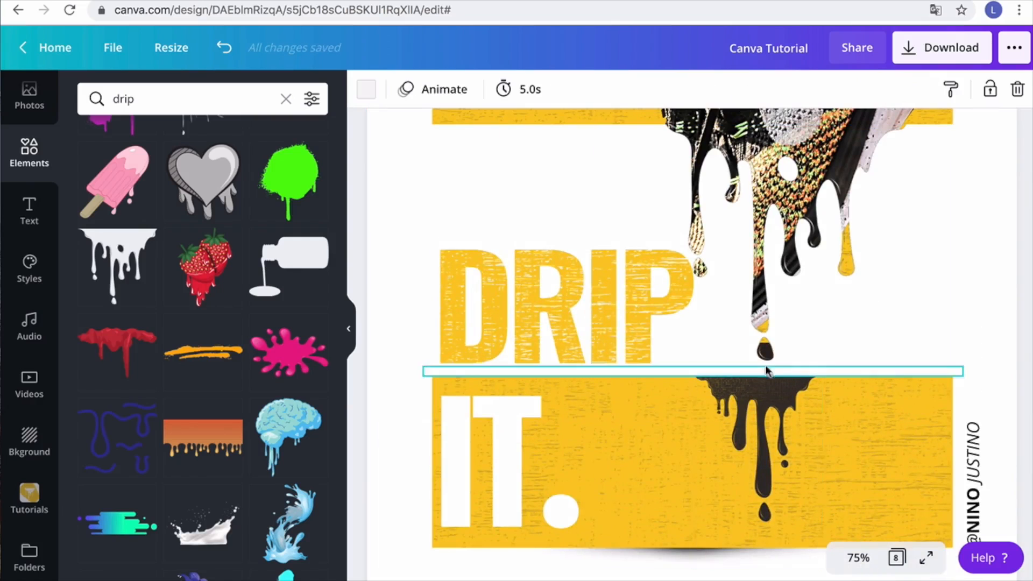
Set the zoom back to 50% and compare page 2 with the reference poster on page 1
{"action": "scroll", "coordinate": [795, 450], "scroll_direction": "down", "scroll_amount": 8}
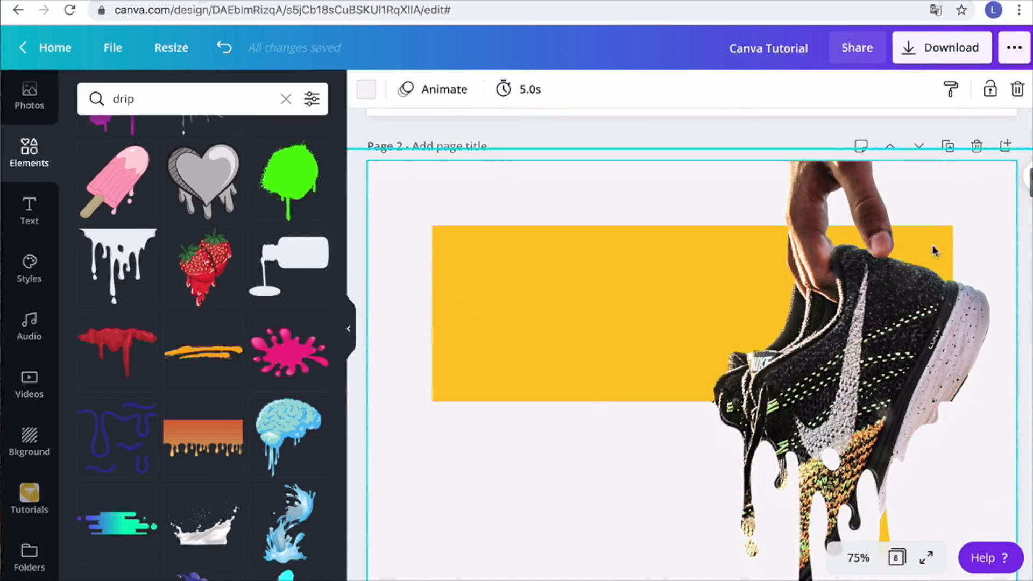
{"action": "scroll", "coordinate": [823, 500], "scroll_direction": "up", "scroll_amount": 1}
{"action": "left_click", "coordinate": [860, 559]}
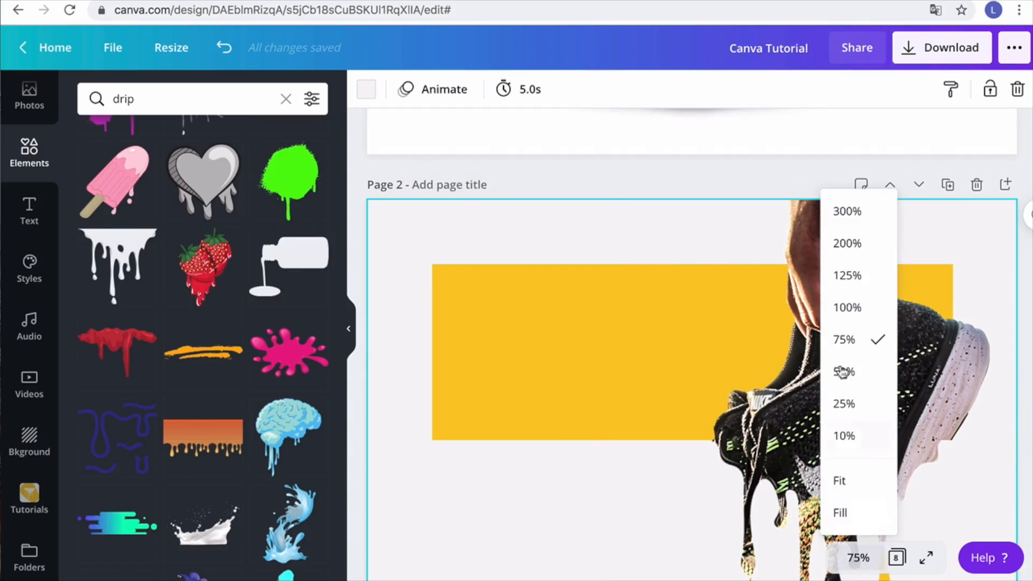
{"action": "left_click", "coordinate": [844, 371]}
{"action": "scroll", "coordinate": [881, 310], "scroll_direction": "up", "scroll_amount": 5}
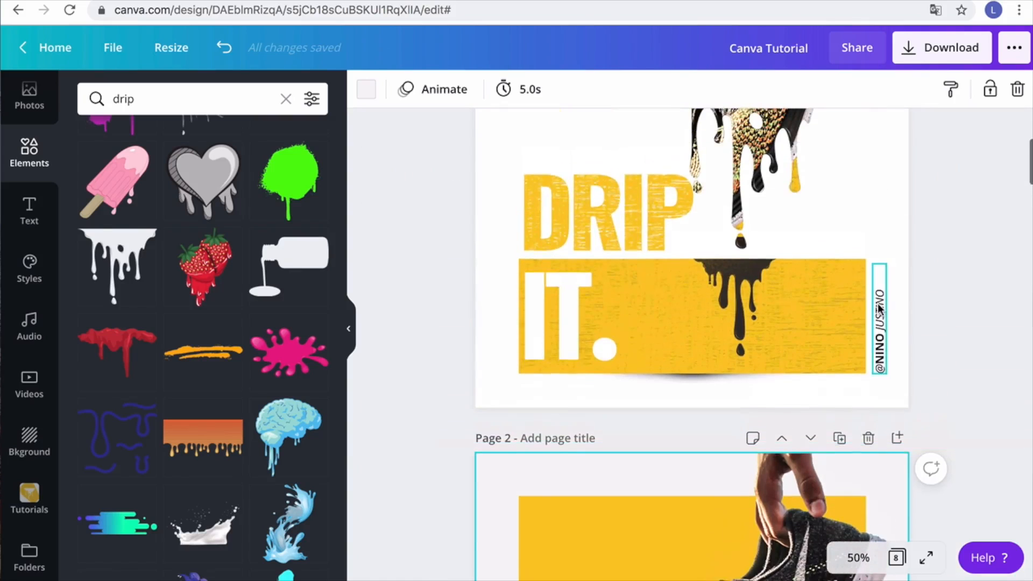
Examine the text, textures, shadows and drip colour on page 1's poster against the layout on page 2
{"action": "scroll", "coordinate": [766, 407], "scroll_direction": "down", "scroll_amount": 9}
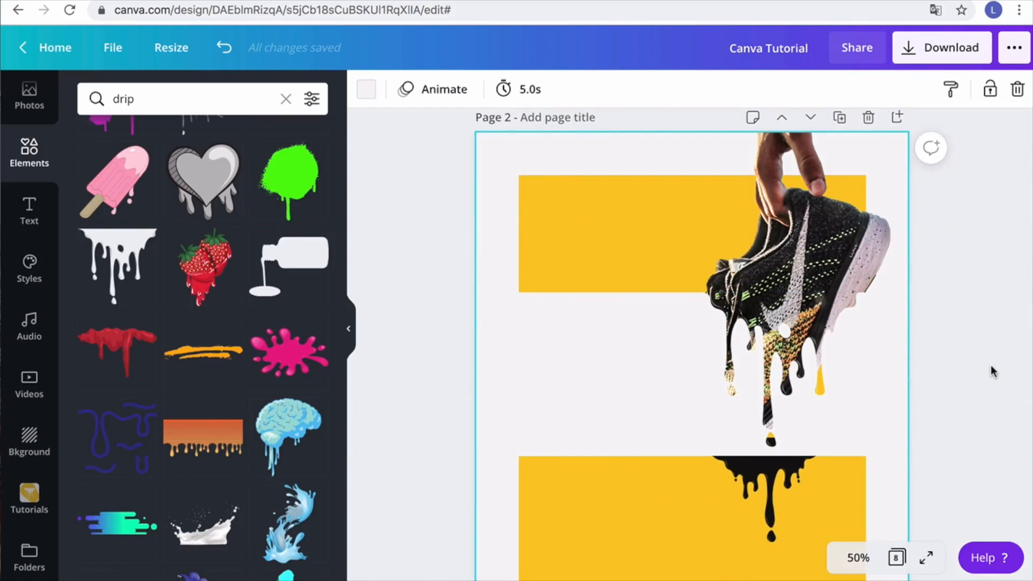
{"action": "scroll", "coordinate": [979, 369], "scroll_direction": "up", "scroll_amount": 14}
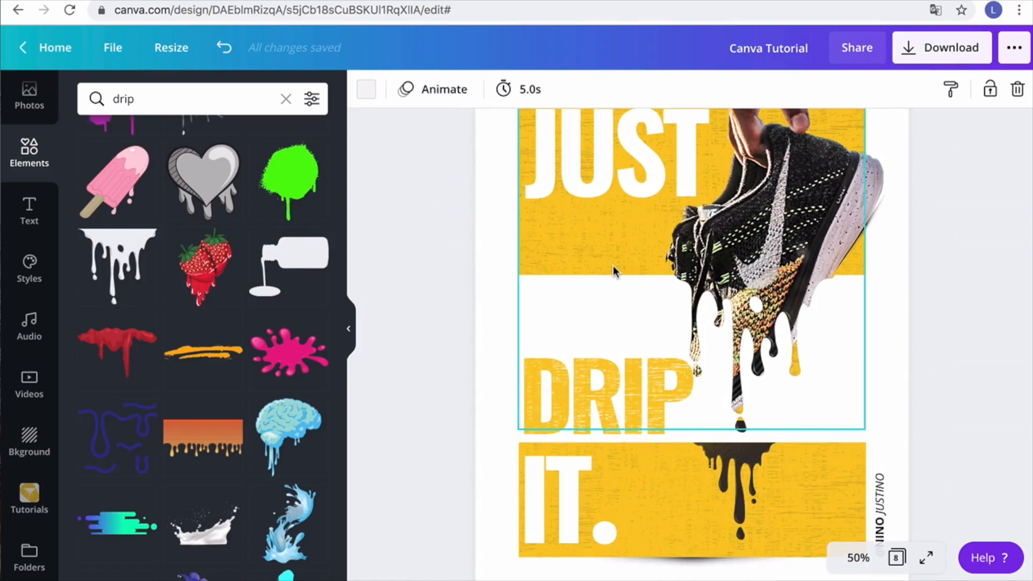
{"action": "scroll", "coordinate": [612, 266], "scroll_direction": "up", "scroll_amount": 2}
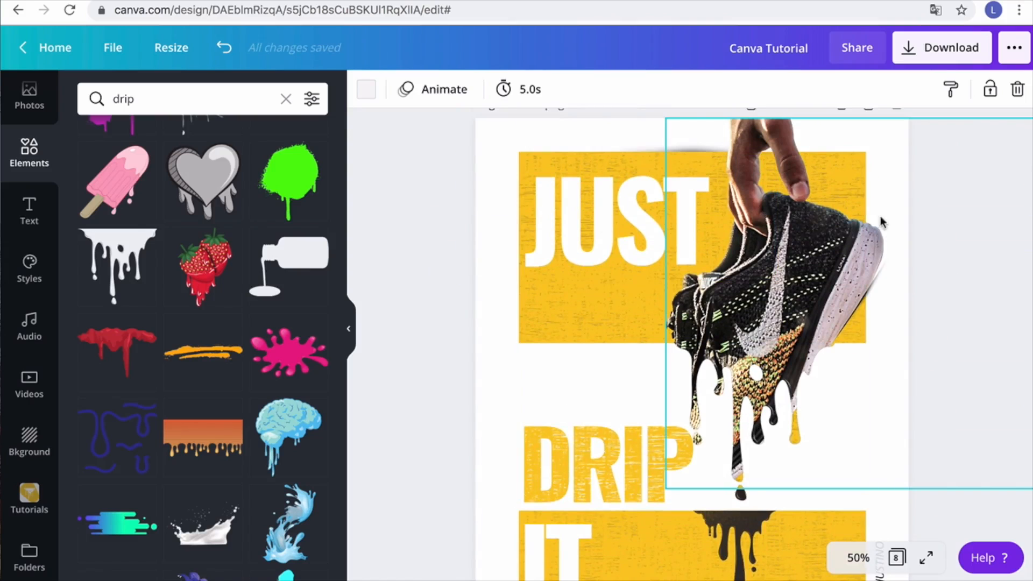
{"action": "scroll", "coordinate": [880, 215], "scroll_direction": "down", "scroll_amount": 1}
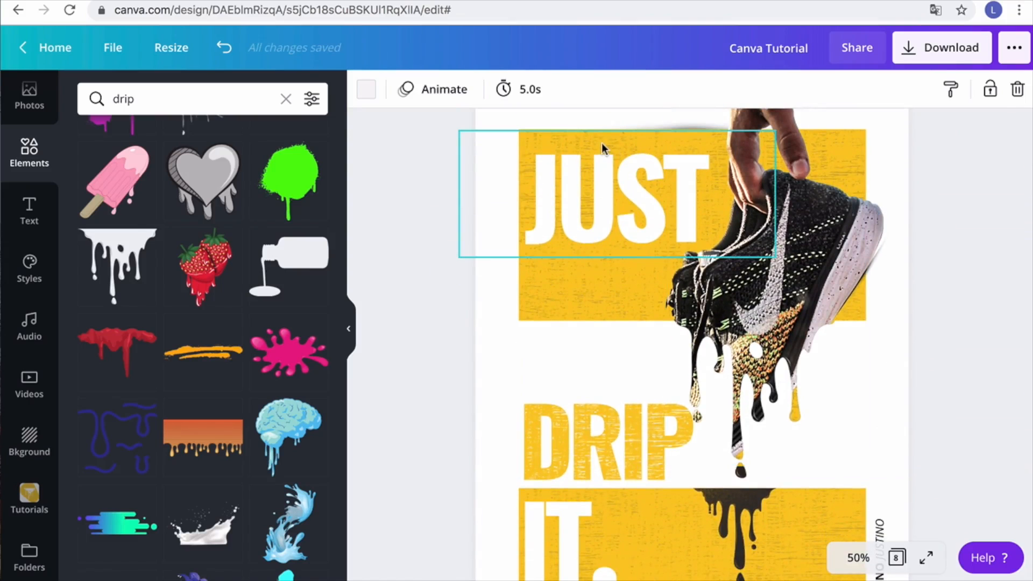
{"action": "scroll", "coordinate": [619, 269], "scroll_direction": "down", "scroll_amount": 3}
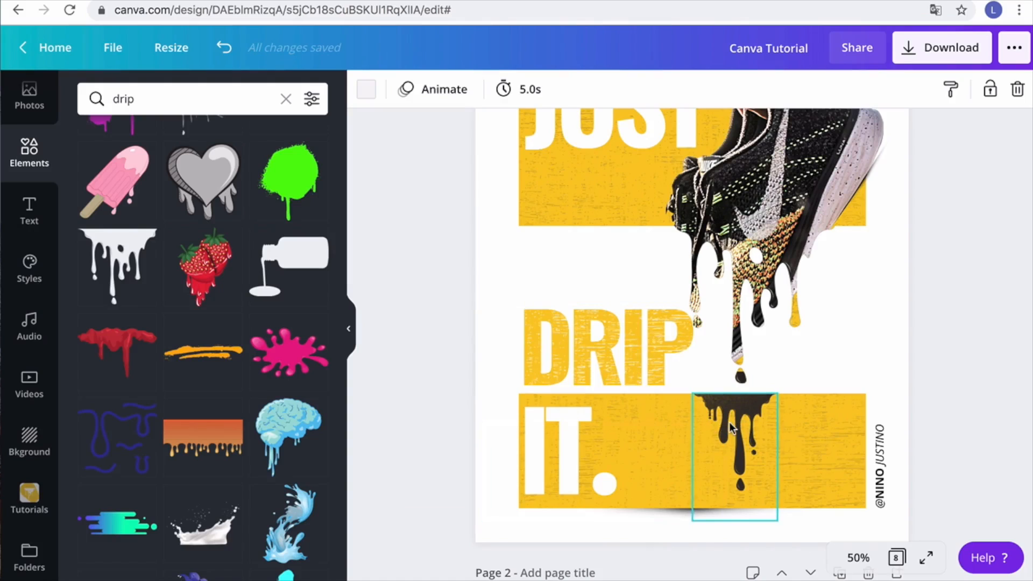
{"action": "scroll", "coordinate": [780, 431], "scroll_direction": "down", "scroll_amount": 5}
{"action": "scroll", "coordinate": [780, 431], "scroll_direction": "down", "scroll_amount": 4}
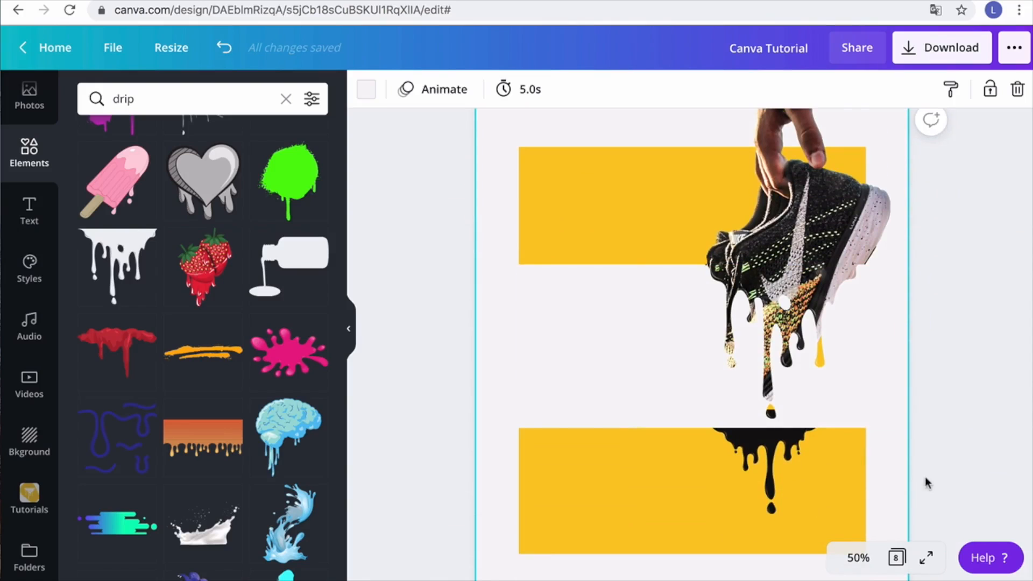
Recolour the drip on page 2's lower yellow block with the dark brownish-black document colour
{"action": "scroll", "coordinate": [927, 483], "scroll_direction": "down", "scroll_amount": 1}
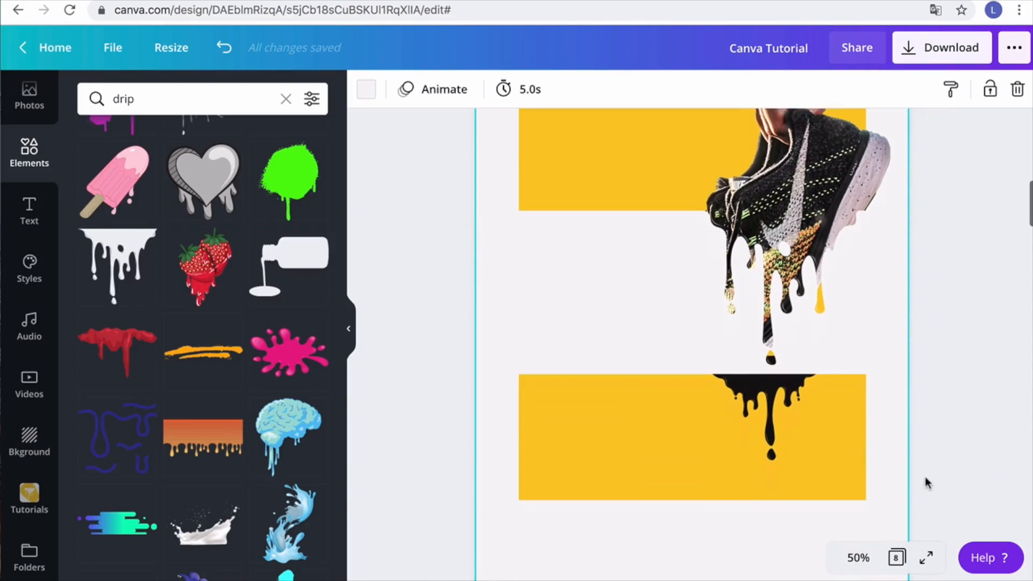
{"action": "left_click", "coordinate": [761, 394]}
{"action": "left_click", "coordinate": [367, 90]}
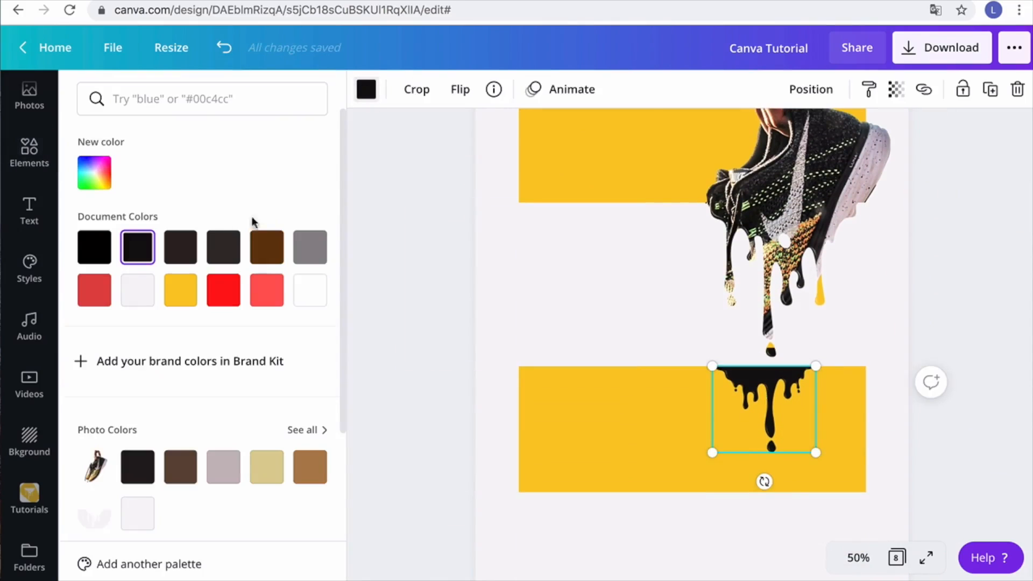
{"action": "left_click", "coordinate": [184, 246]}
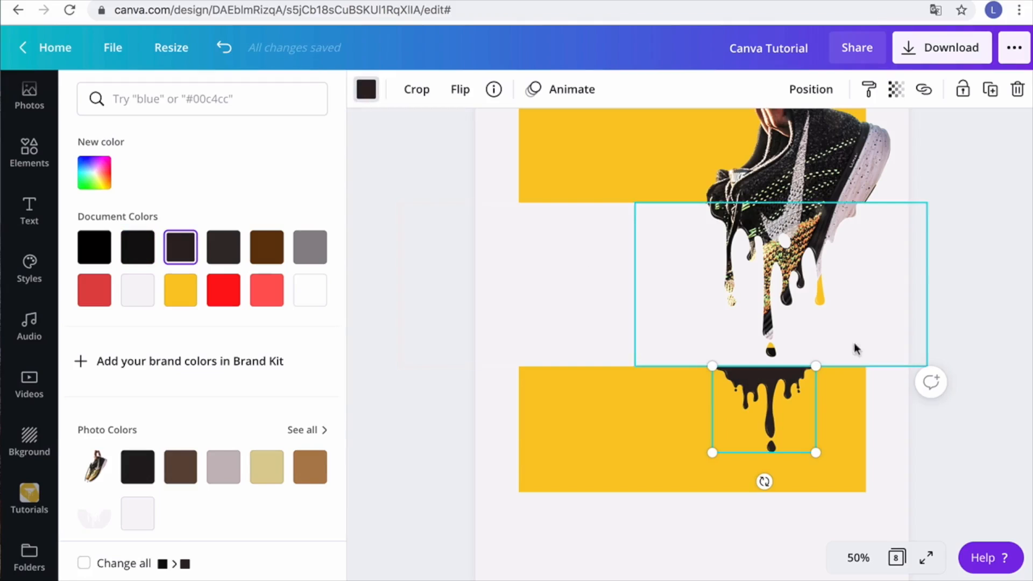
{"action": "left_click", "coordinate": [955, 318]}
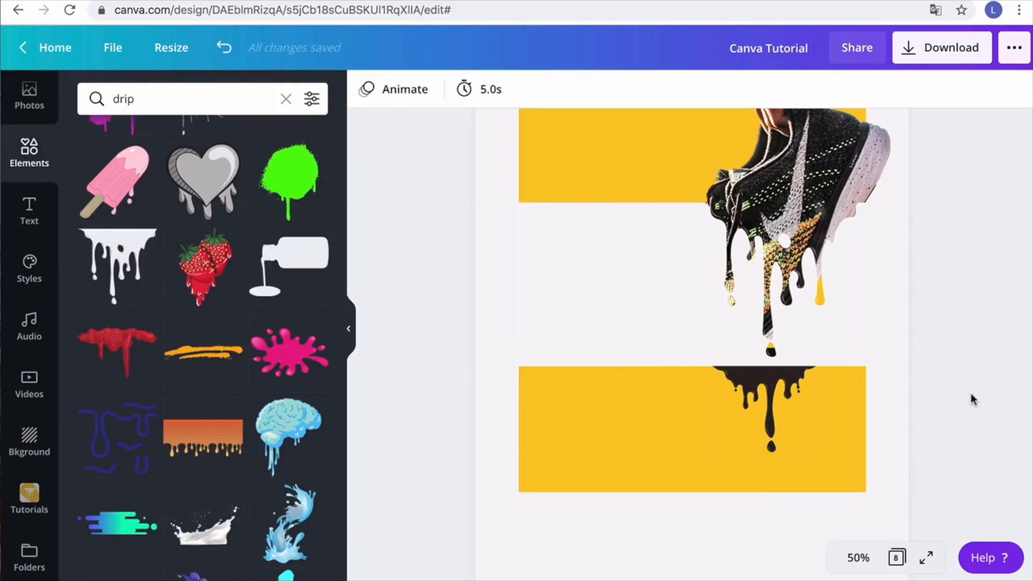
Review the yellow blocks, sneaker and recoloured drip on page 2 against page 1's finished poster
{"action": "scroll", "coordinate": [971, 395], "scroll_direction": "up", "scroll_amount": 1}
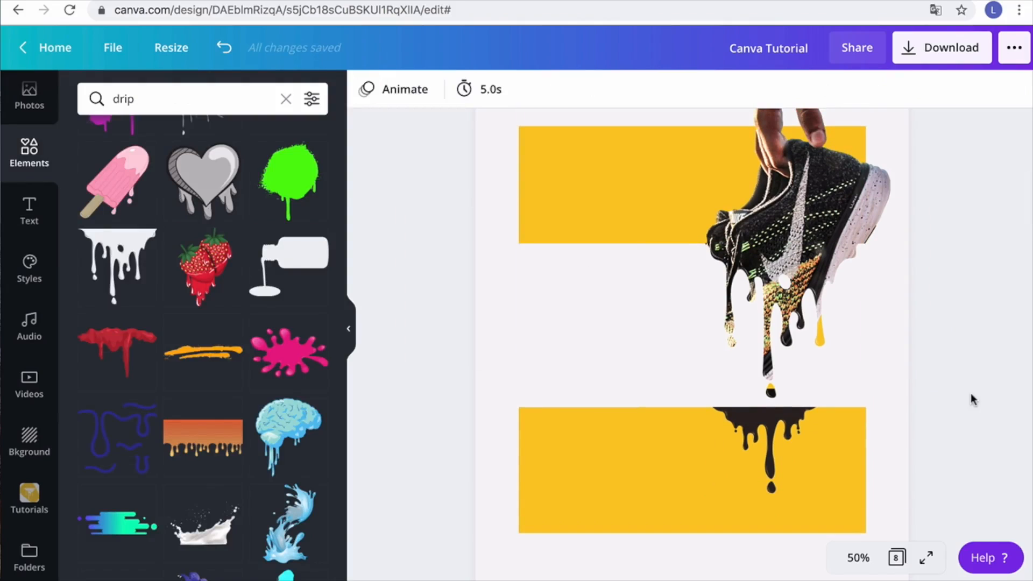
{"action": "scroll", "coordinate": [971, 393], "scroll_direction": "up", "scroll_amount": 2}
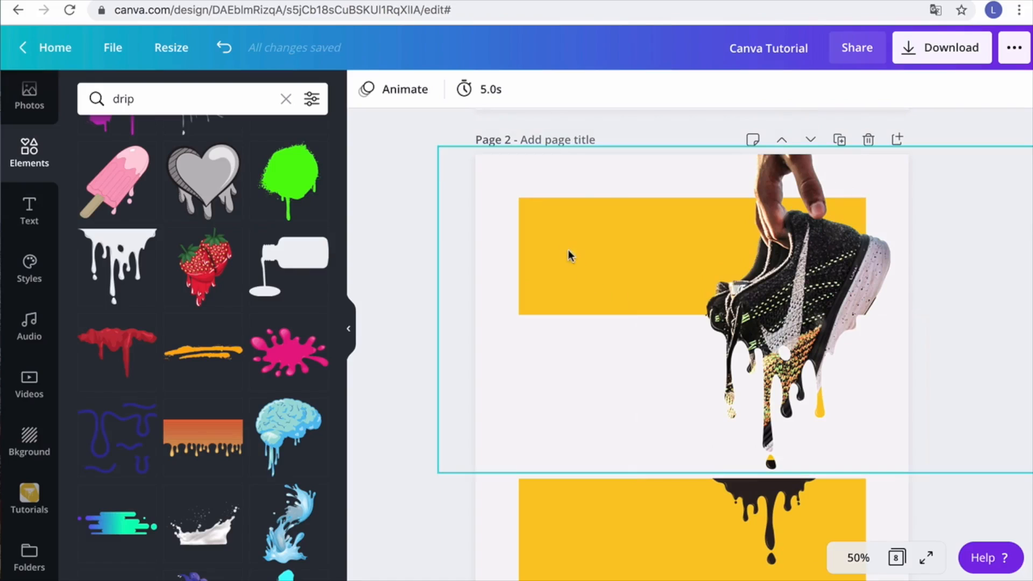
{"action": "scroll", "coordinate": [570, 249], "scroll_direction": "down", "scroll_amount": 4}
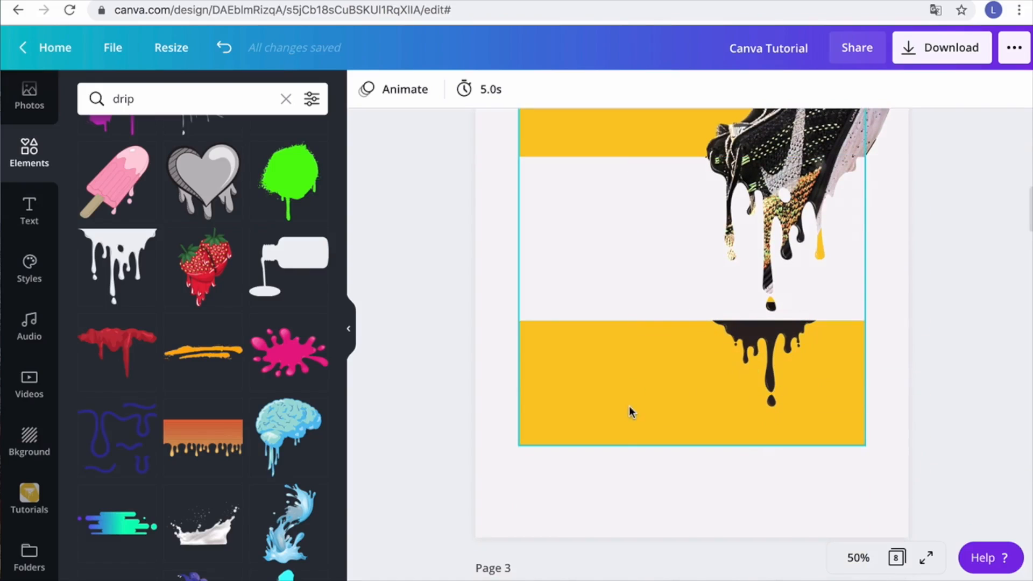
{"action": "scroll", "coordinate": [628, 406], "scroll_direction": "up", "scroll_amount": 10}
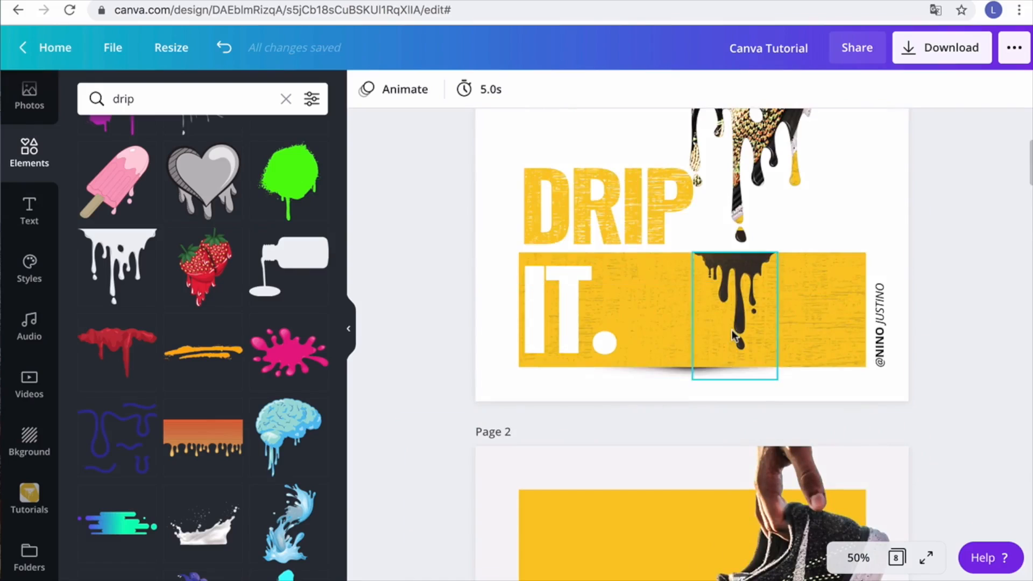
{"action": "scroll", "coordinate": [842, 328], "scroll_direction": "down", "scroll_amount": 6}
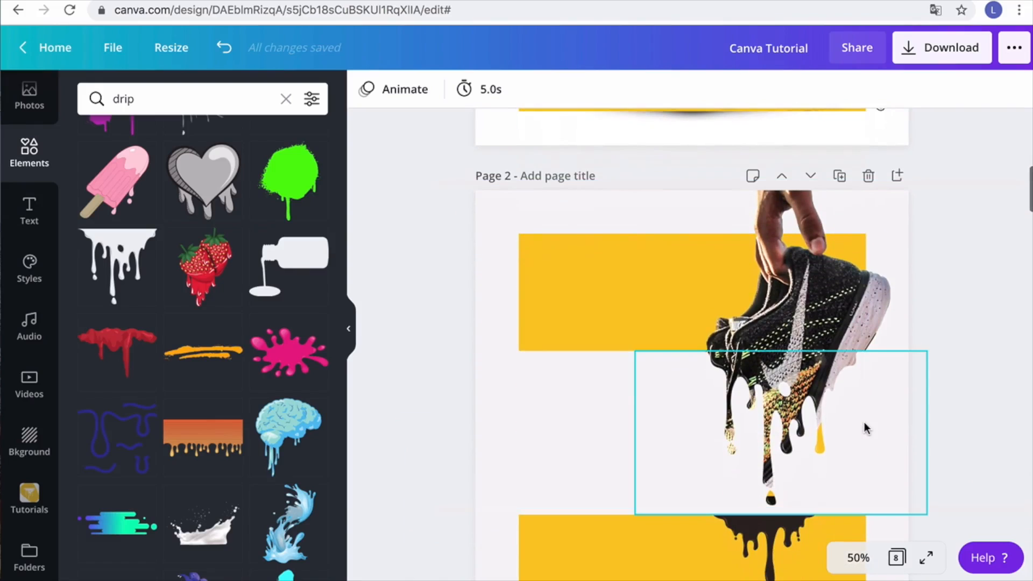
{"action": "scroll", "coordinate": [939, 460], "scroll_direction": "down", "scroll_amount": 2}
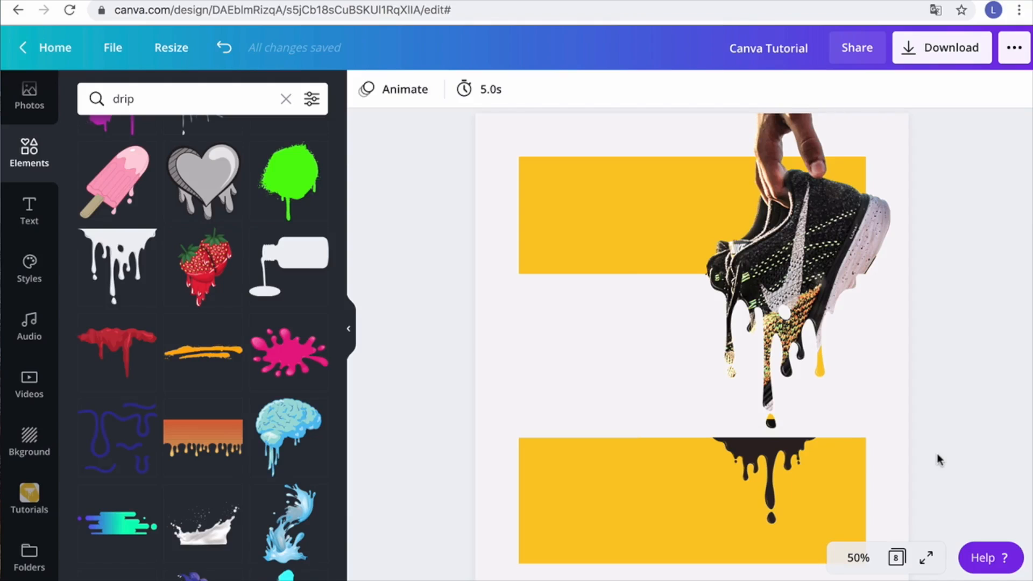
{"action": "scroll", "coordinate": [939, 460], "scroll_direction": "up", "scroll_amount": 10}
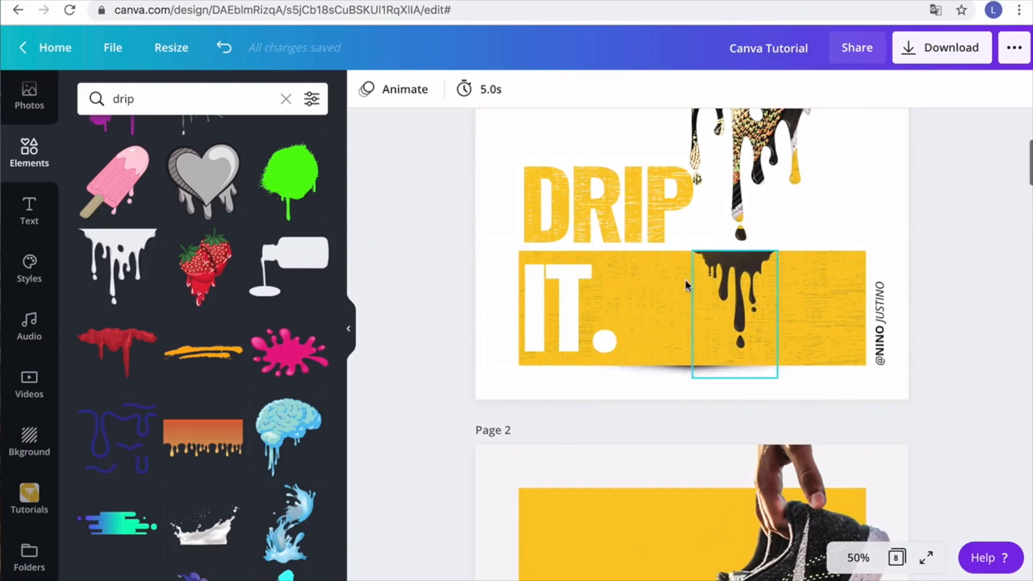
{"action": "scroll", "coordinate": [739, 331], "scroll_direction": "up", "scroll_amount": 5}
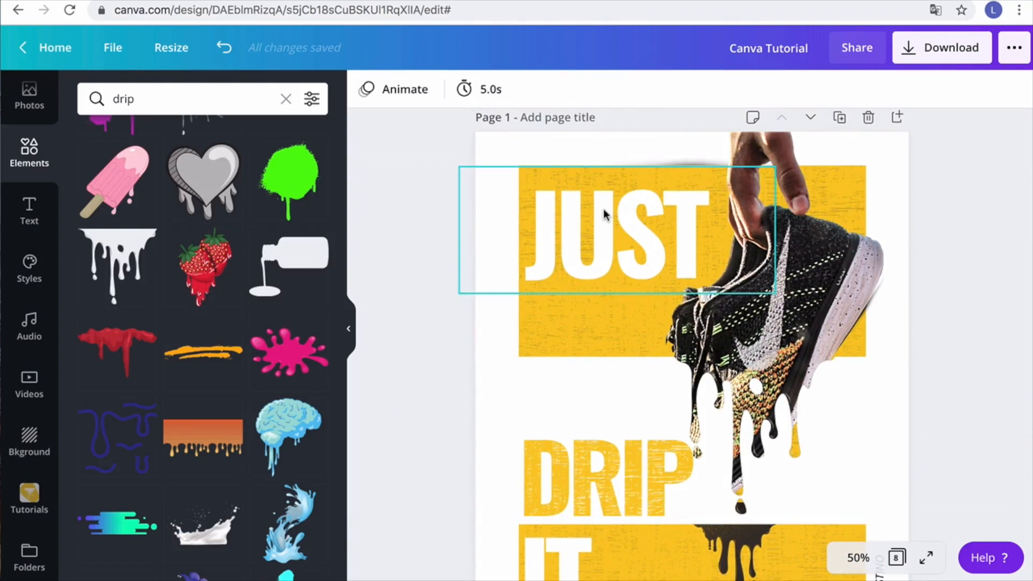
{"action": "scroll", "coordinate": [603, 211], "scroll_direction": "down", "scroll_amount": 8}
{"action": "scroll", "coordinate": [602, 210], "scroll_direction": "down", "scroll_amount": 3}
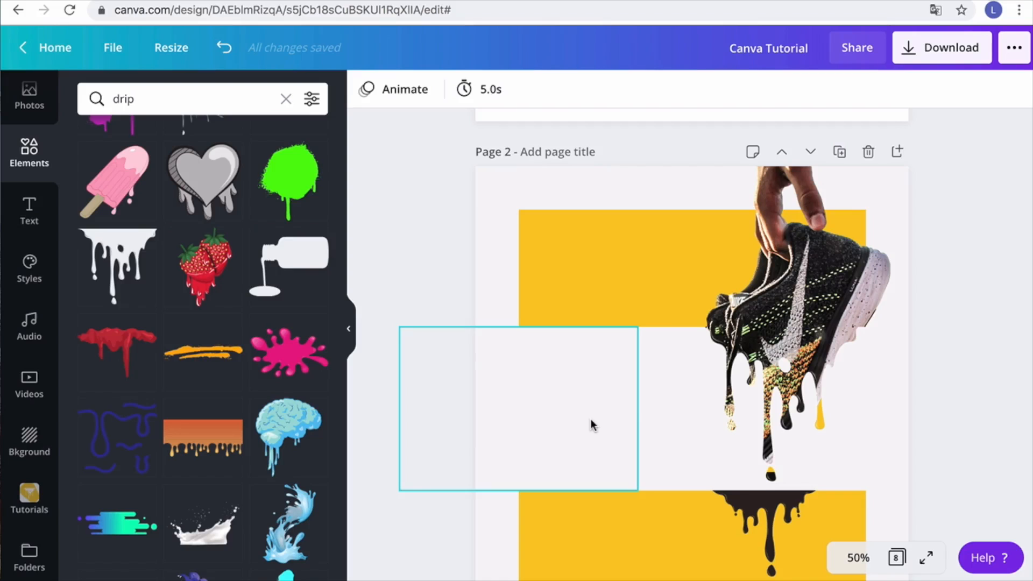
{"action": "scroll", "coordinate": [584, 366], "scroll_direction": "up", "scroll_amount": 3}
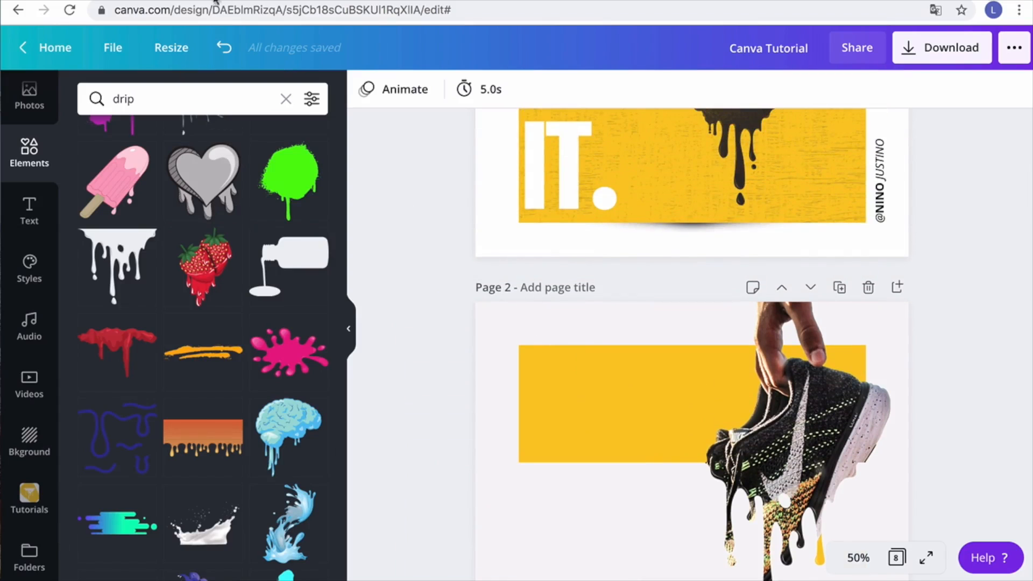
Switch to remove.bg and upload the Abstract Brown image with the white drip for background removal
{"action": "left_click", "coordinate": [333, 1]}
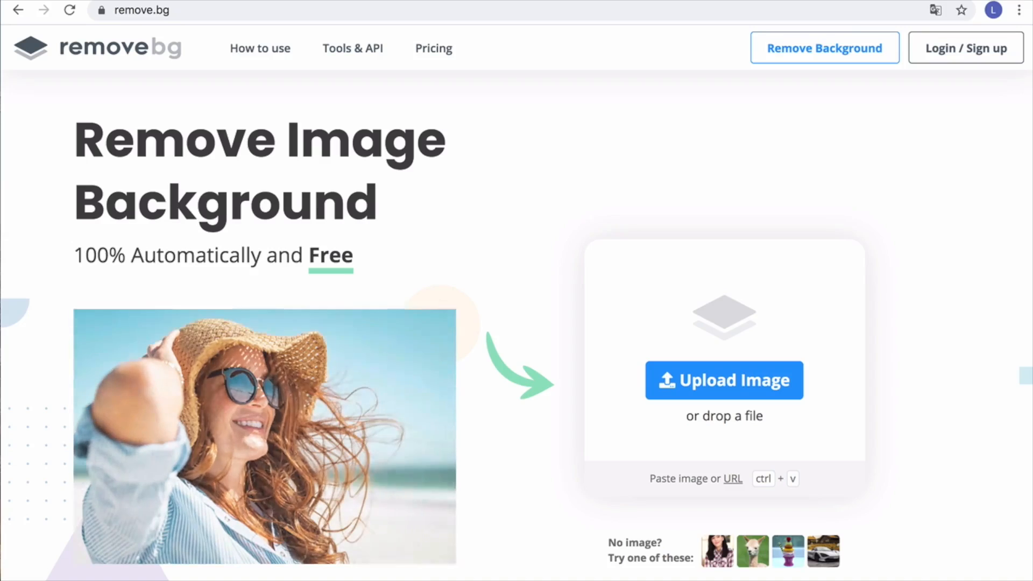
{"action": "left_click_drag", "start_coordinate": [3, 290], "coordinate": [572, 393]}
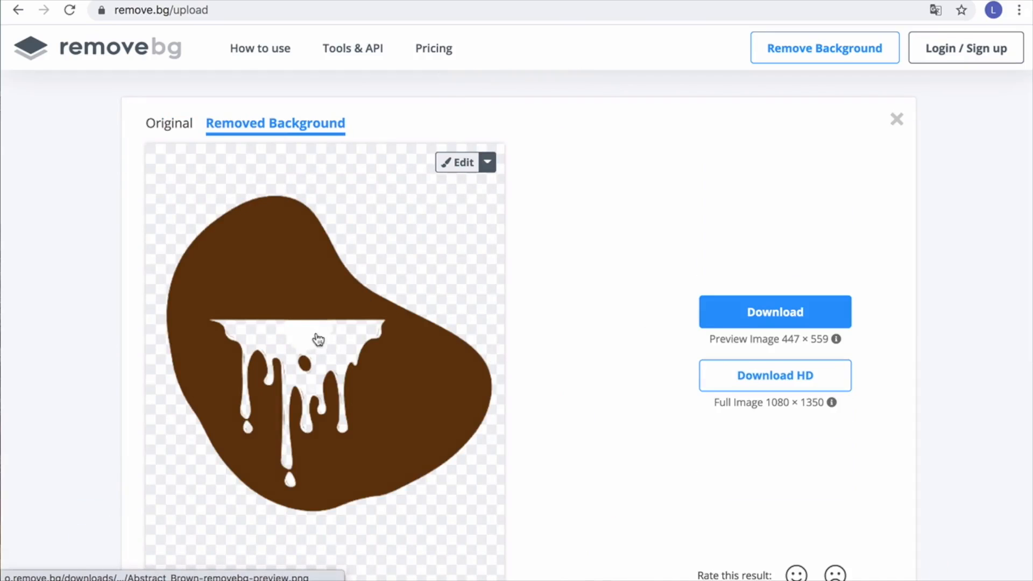
Open the background-removed image for editing and erase a short stroke along the drip cutout's upper edge
{"action": "left_click", "coordinate": [458, 162]}
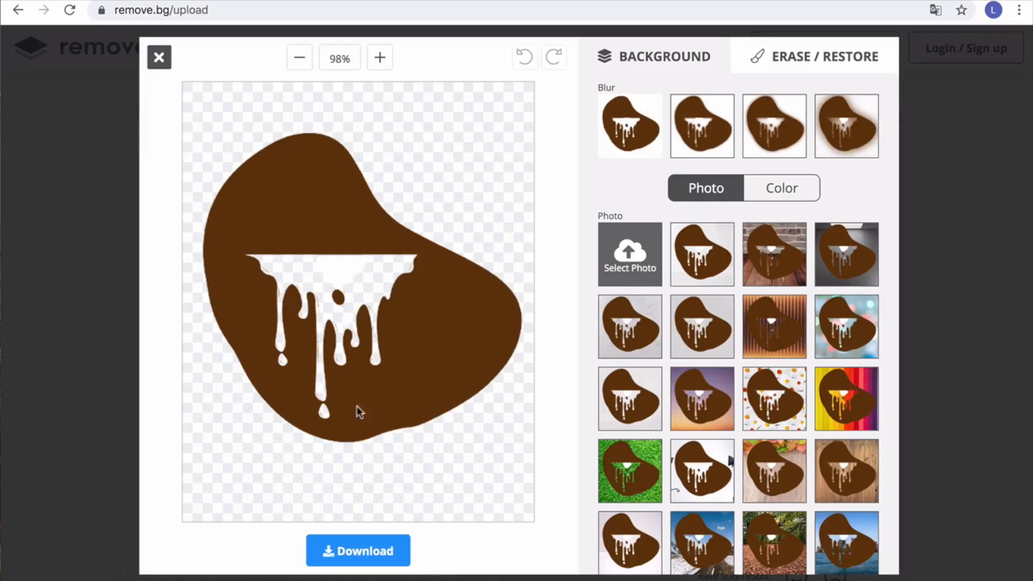
{"action": "left_click", "coordinate": [789, 60]}
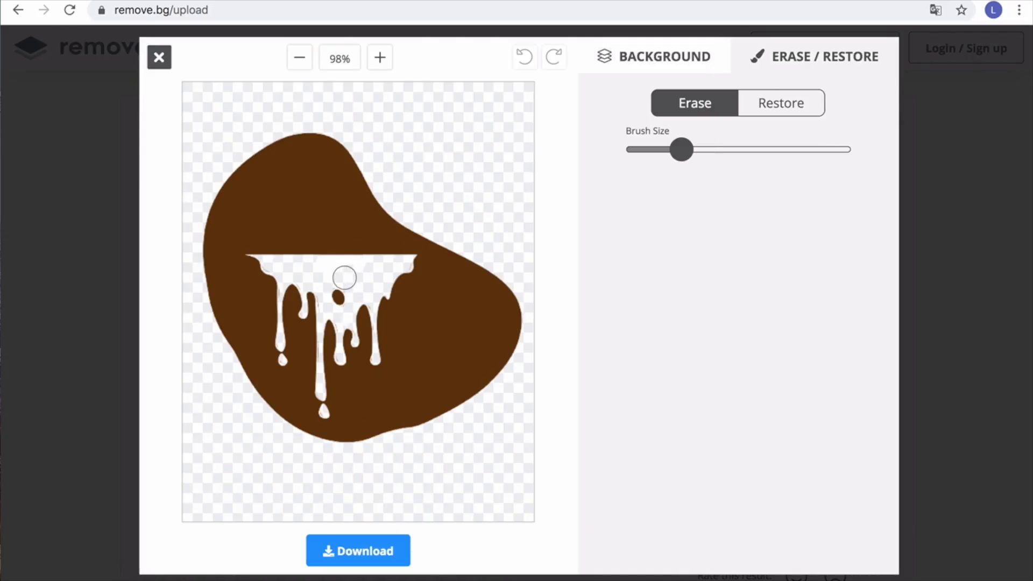
{"action": "mouse_move", "coordinate": [323, 267]}
{"action": "left_mouse_down"}
{"action": "mouse_move", "coordinate": [360, 261]}
{"action": "mouse_move", "coordinate": [320, 254]}
{"action": "mouse_move", "coordinate": [356, 264]}
{"action": "left_mouse_up"}
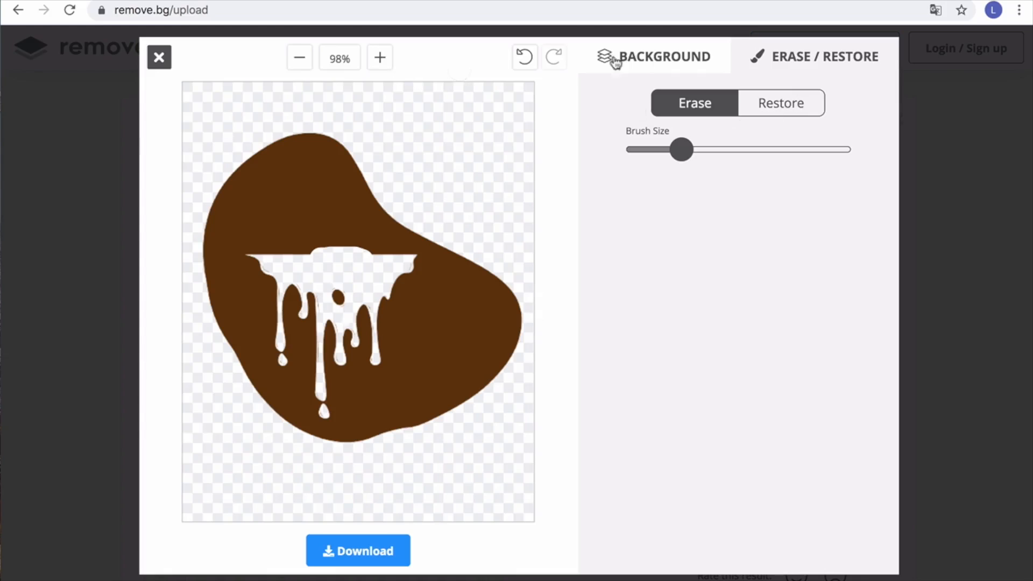
Try a wooden-plank photo as the background behind the brown shape, and undo it
{"action": "left_click", "coordinate": [669, 69]}
{"action": "scroll", "coordinate": [637, 264], "scroll_direction": "down", "scroll_amount": 3}
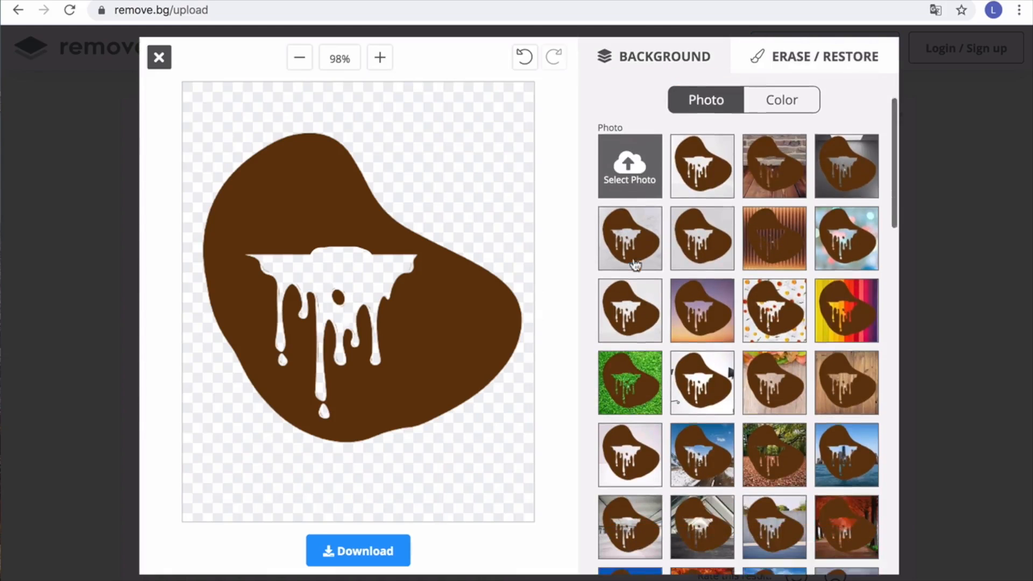
{"action": "scroll", "coordinate": [681, 295], "scroll_direction": "down", "scroll_amount": 2}
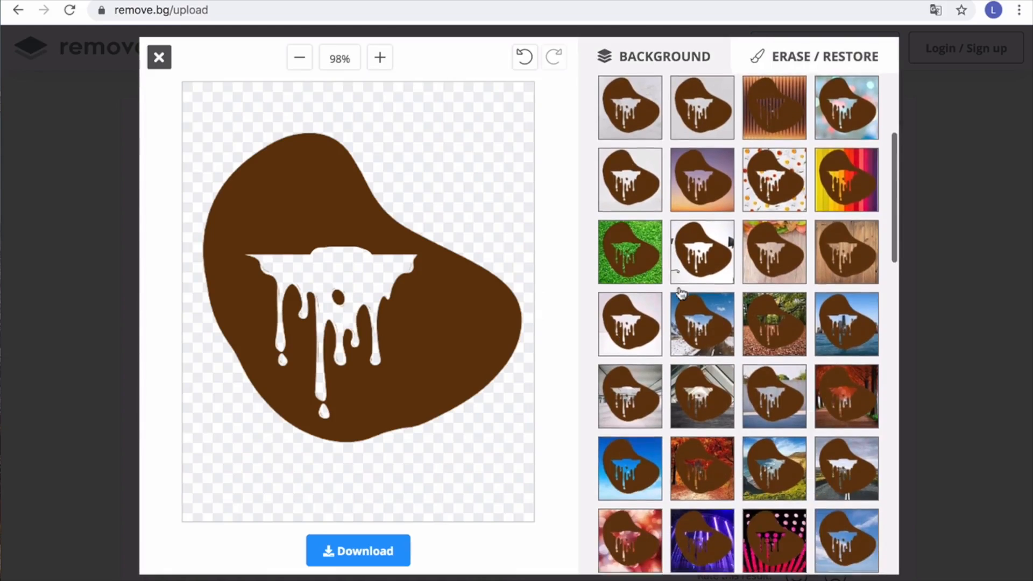
{"action": "scroll", "coordinate": [670, 379], "scroll_direction": "down", "scroll_amount": 1}
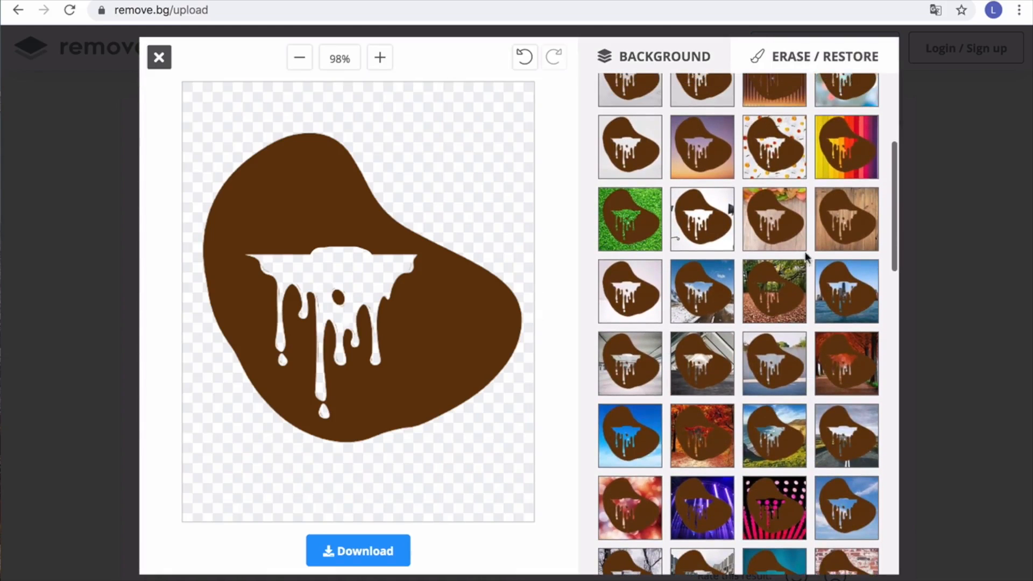
{"action": "left_click", "coordinate": [831, 242]}
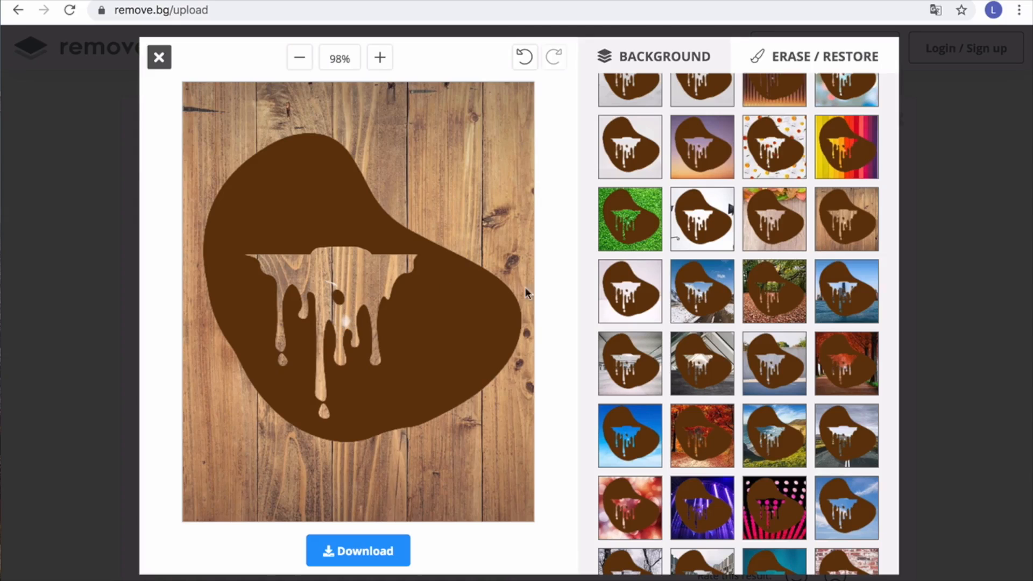
{"action": "left_click", "coordinate": [523, 63]}
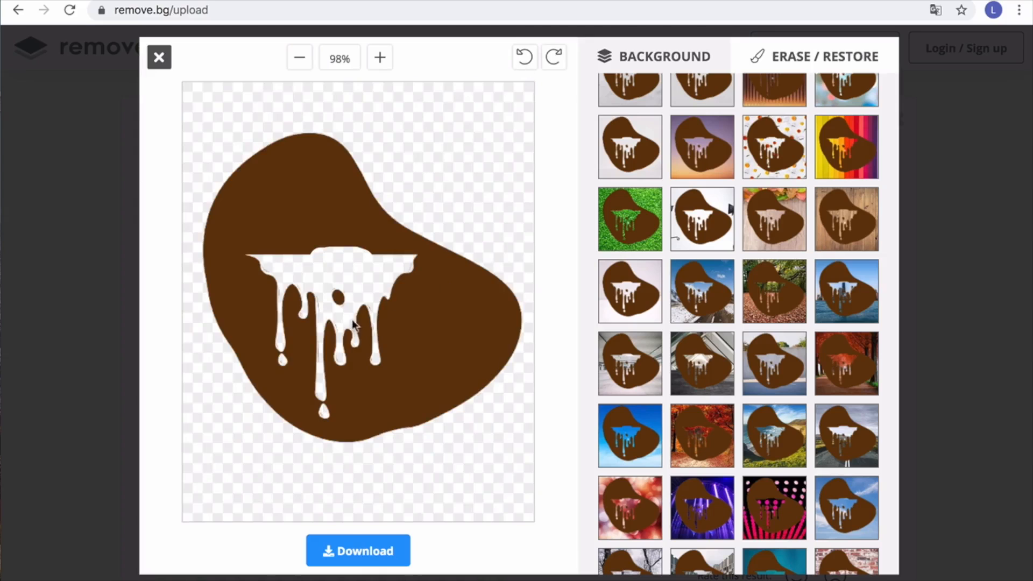
Try the Erase brush inside the drip cutout again and close the image editor
{"action": "left_click", "coordinate": [810, 56]}
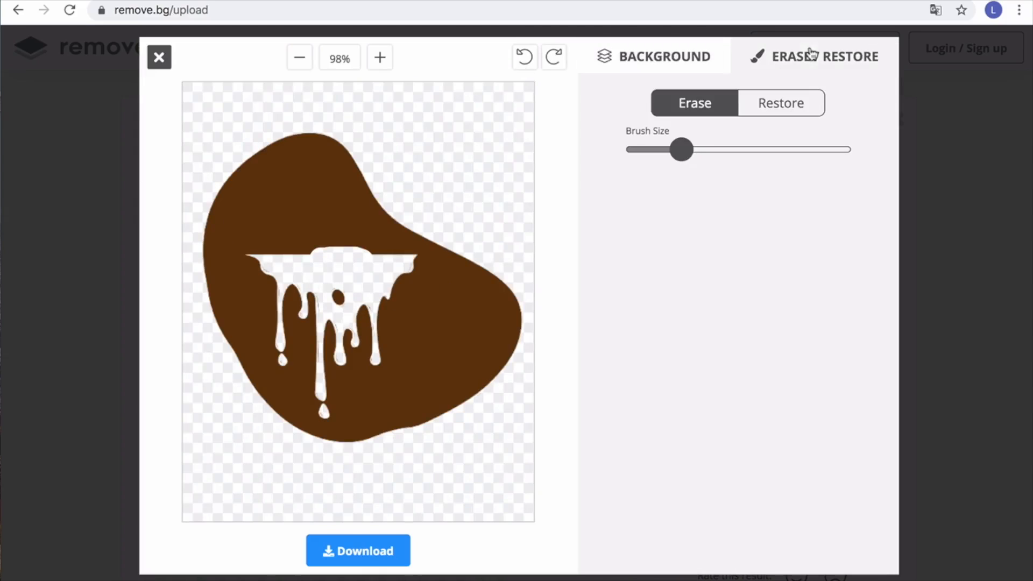
{"action": "left_click", "coordinate": [345, 317]}
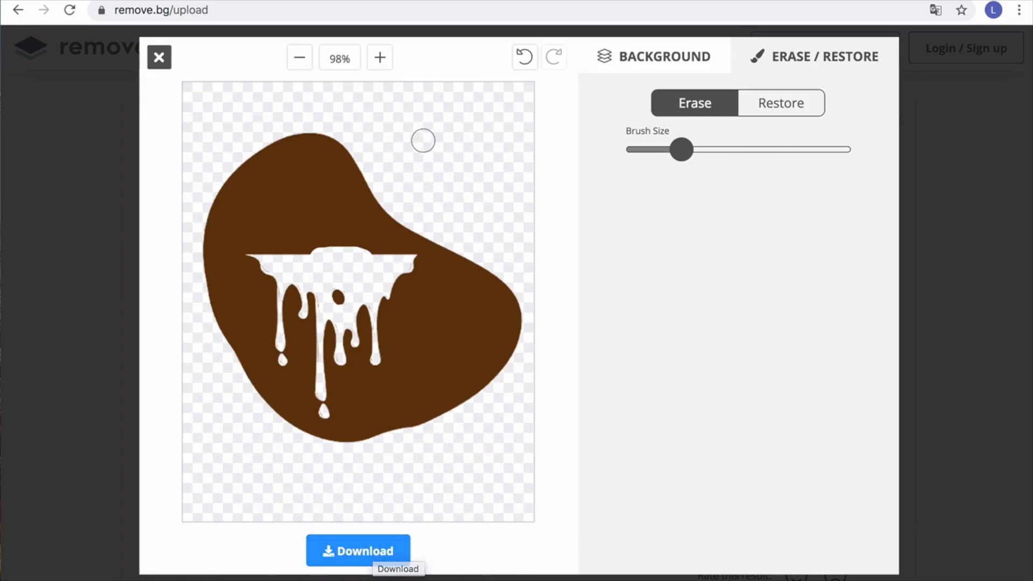
{"action": "left_click", "coordinate": [159, 58]}
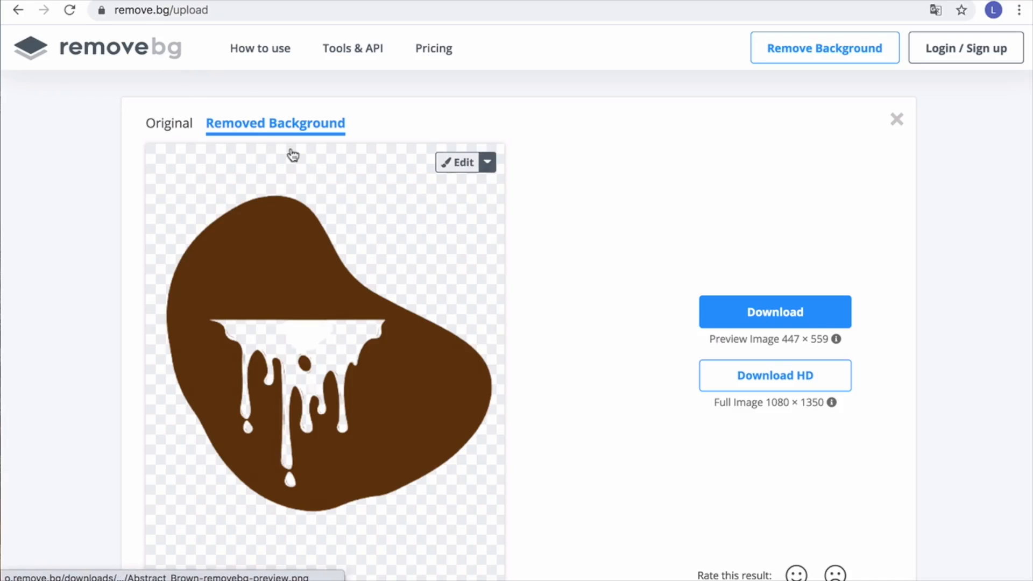
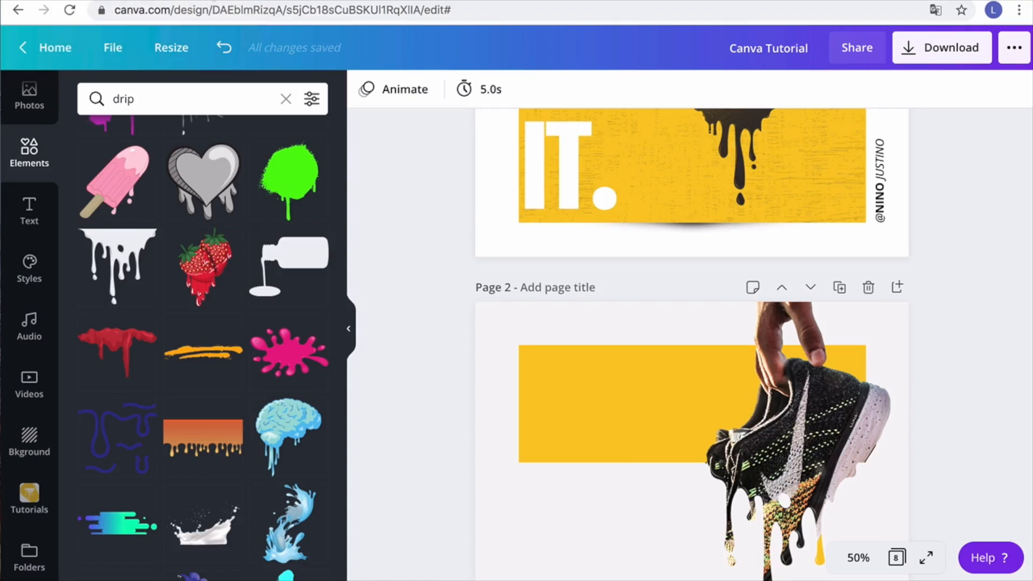
Switch to Photopea and open the Abstract Splash image of the brown drip from the computer
{"action": "scroll", "coordinate": [753, 384], "scroll_direction": "down", "scroll_amount": 12}
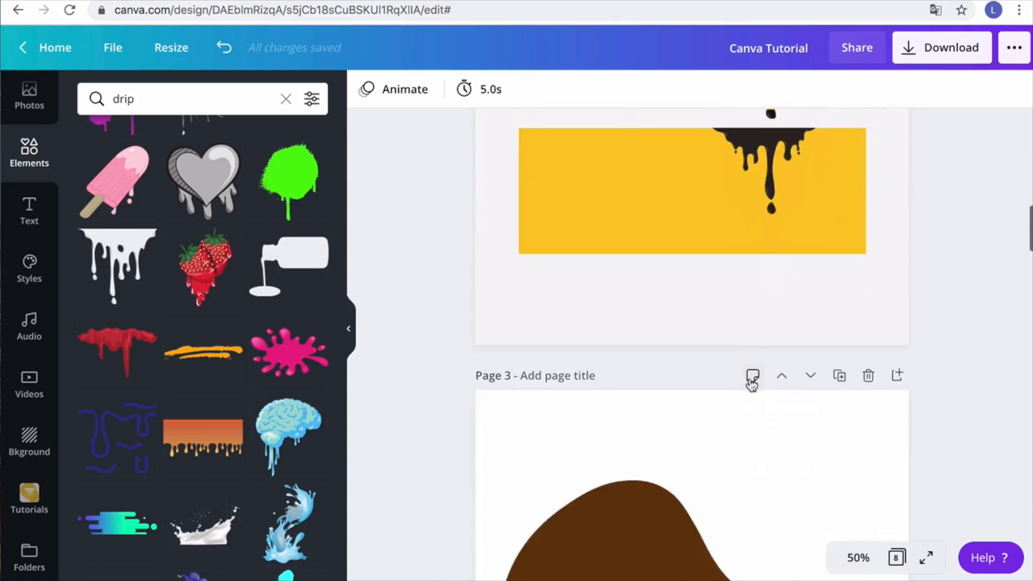
{"action": "scroll", "coordinate": [753, 385], "scroll_direction": "down", "scroll_amount": 10}
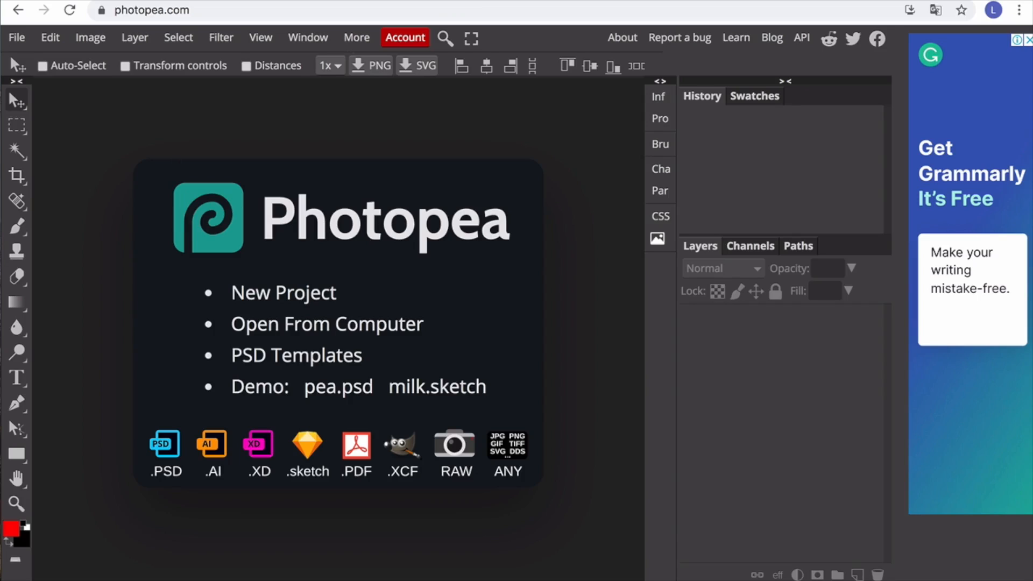
{"action": "left_click_drag", "start_coordinate": [0, 426], "coordinate": [258, 356]}
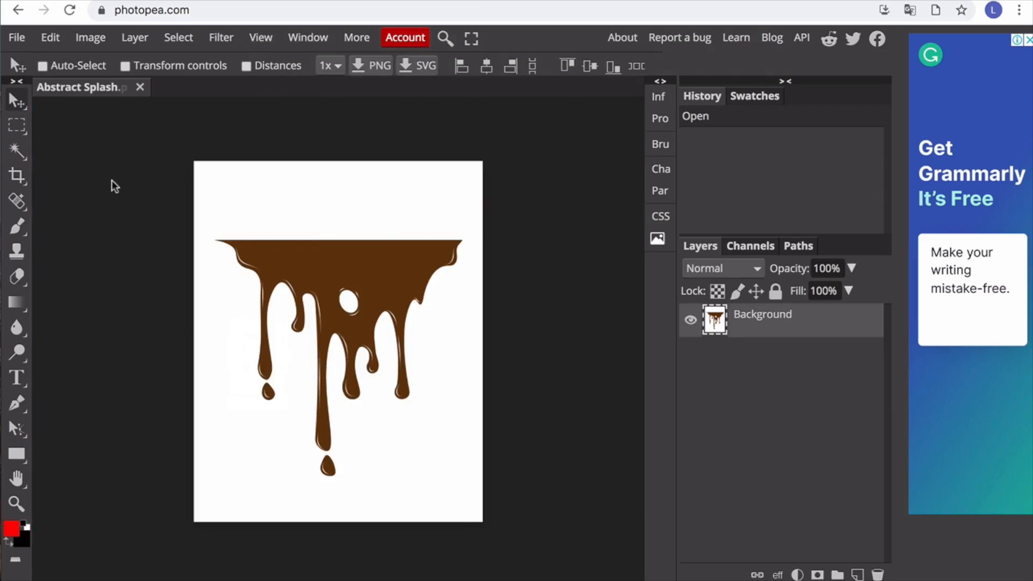
Select the brown drip body and its two separate droplets with the Magic Wand and delete them to transparency
{"action": "left_click", "coordinate": [16, 151]}
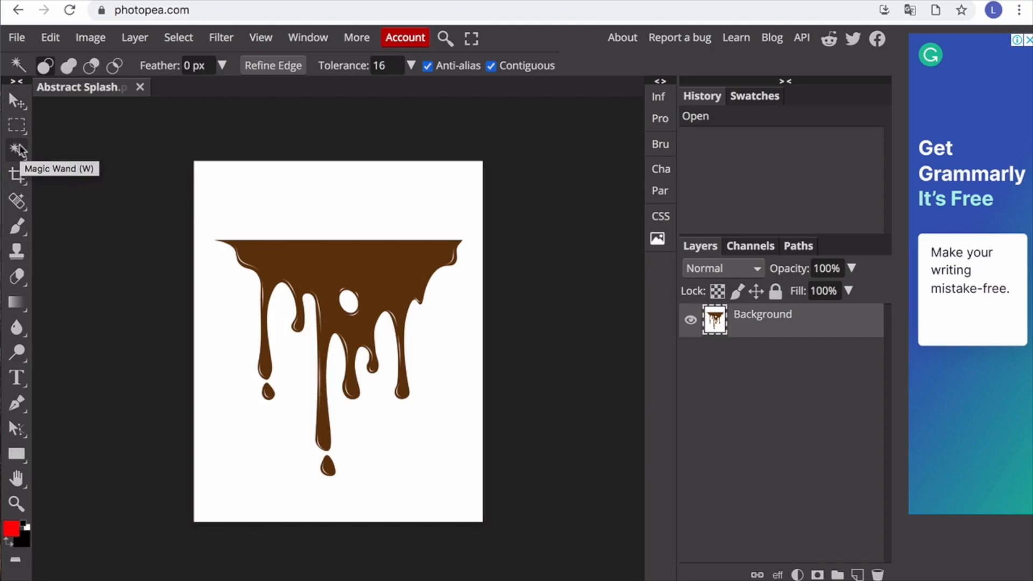
{"action": "left_click", "coordinate": [387, 269]}
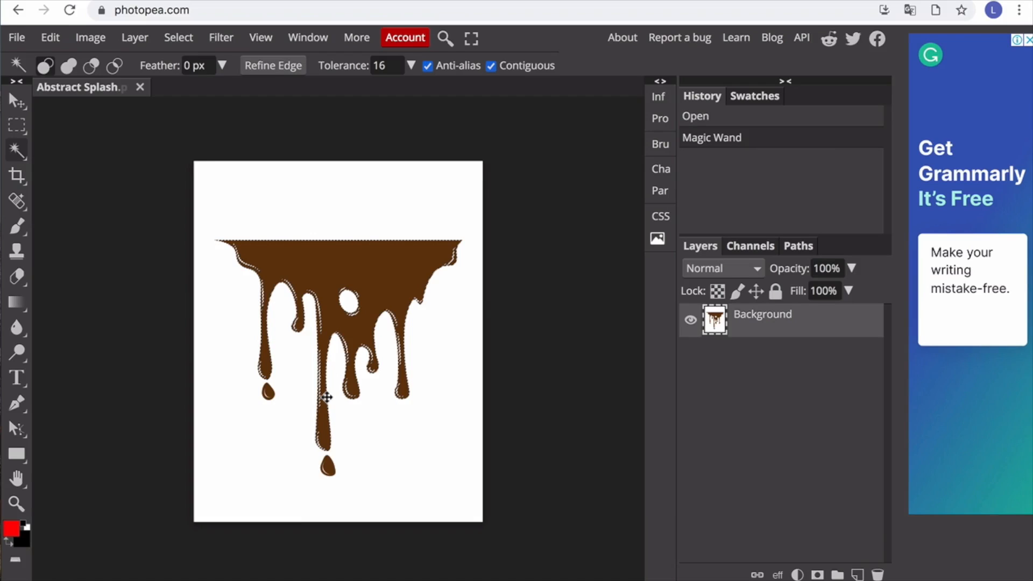
{"action": "key", "text": "Delete"}
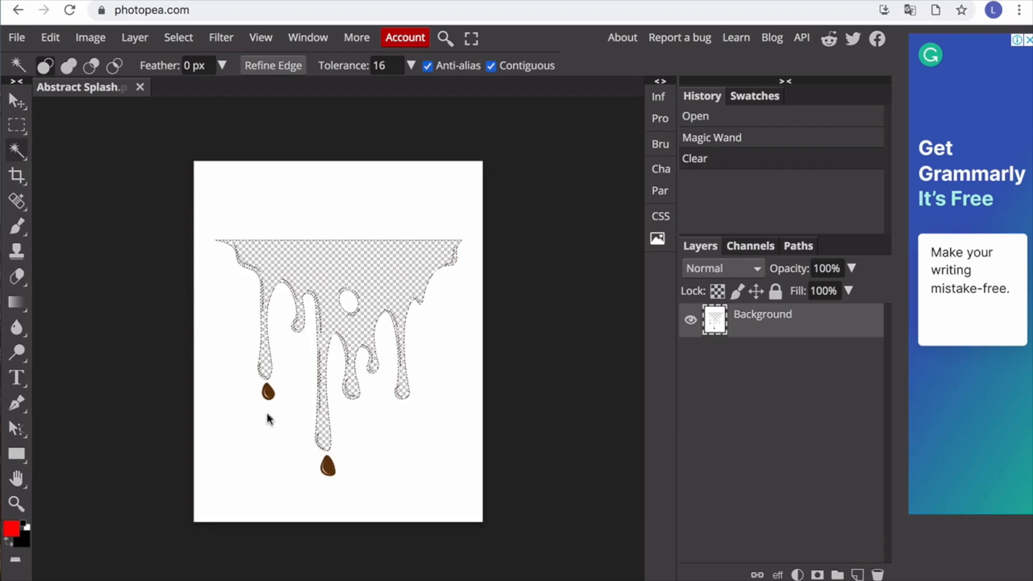
{"action": "left_click", "coordinate": [266, 396]}
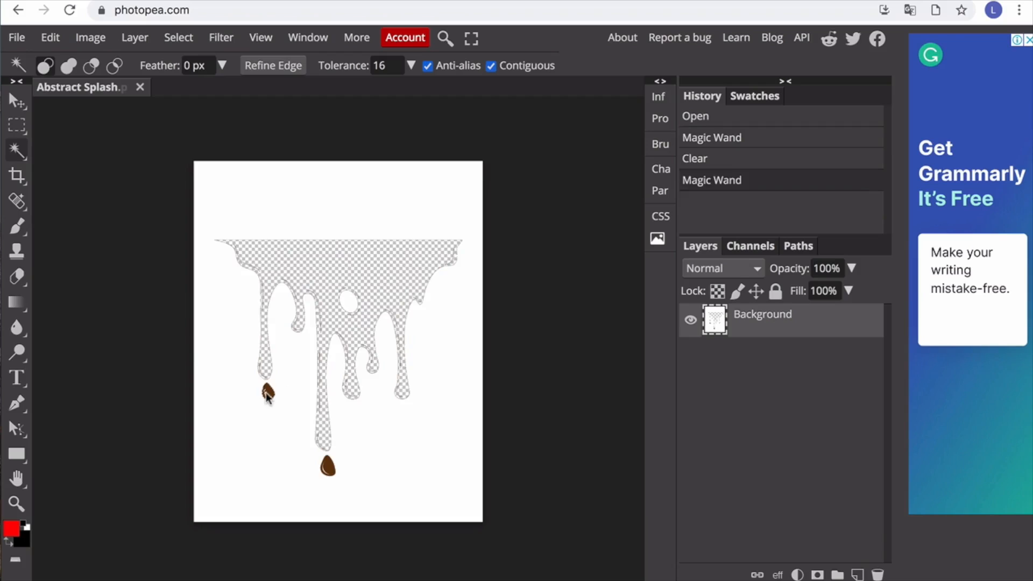
{"action": "key", "text": "Delete"}
{"action": "left_click", "coordinate": [328, 467]}
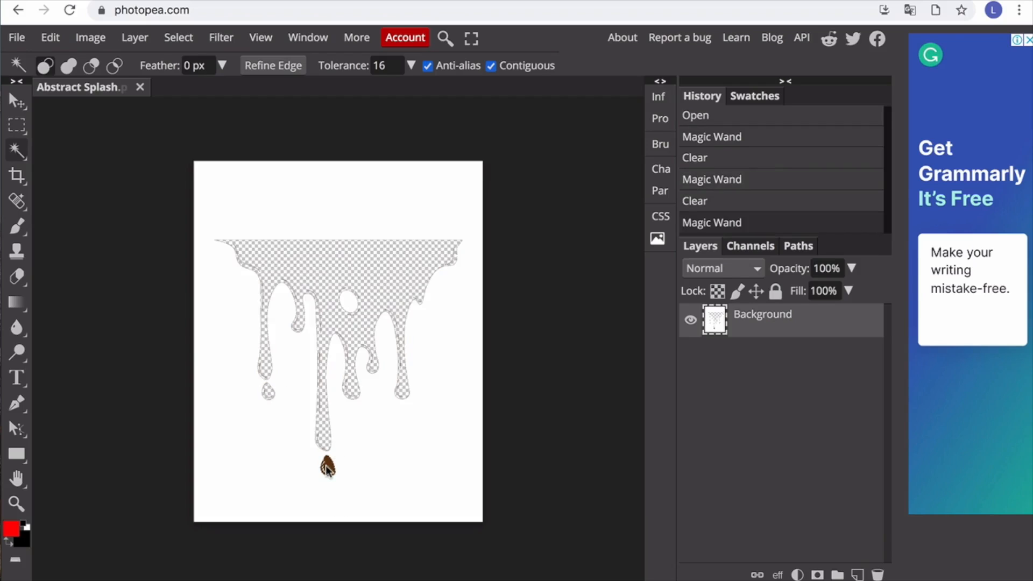
{"action": "key", "text": "Delete"}
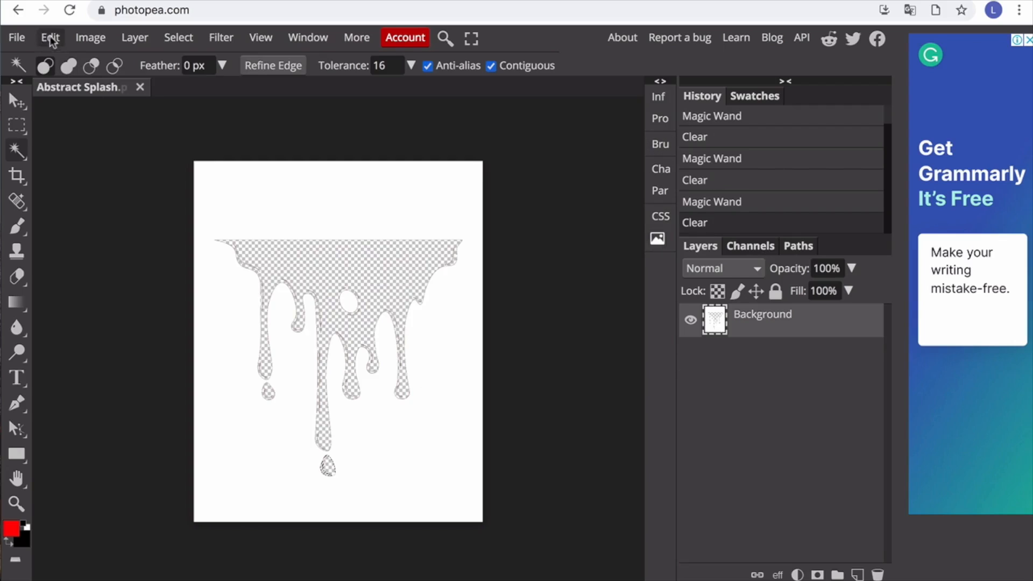
Export the drip cutout as a 1080 × 1350 px PNG at 100% quality and close the export dialog
{"action": "left_click", "coordinate": [18, 37]}
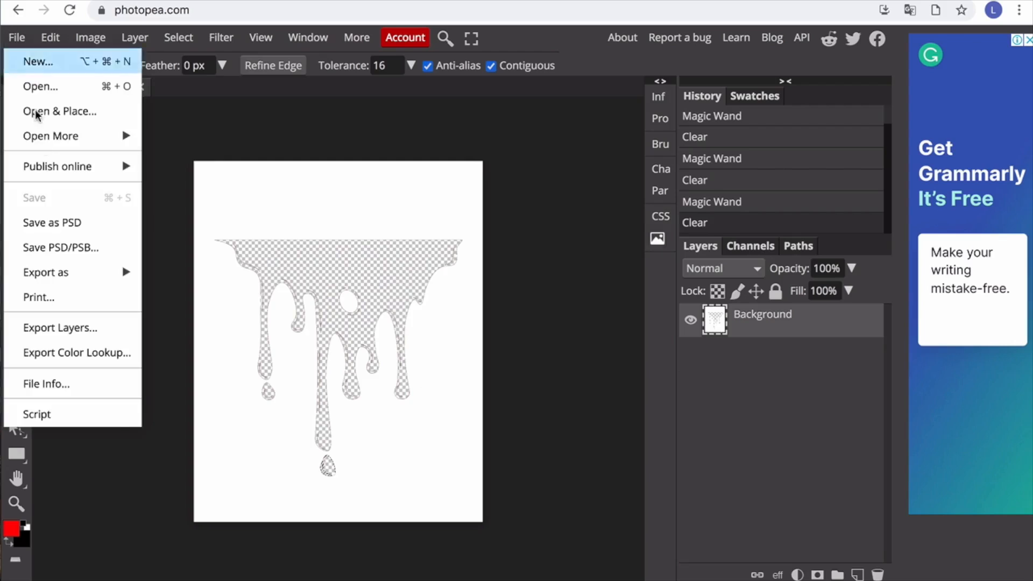
{"action": "mouse_move", "coordinate": [25, 281]}
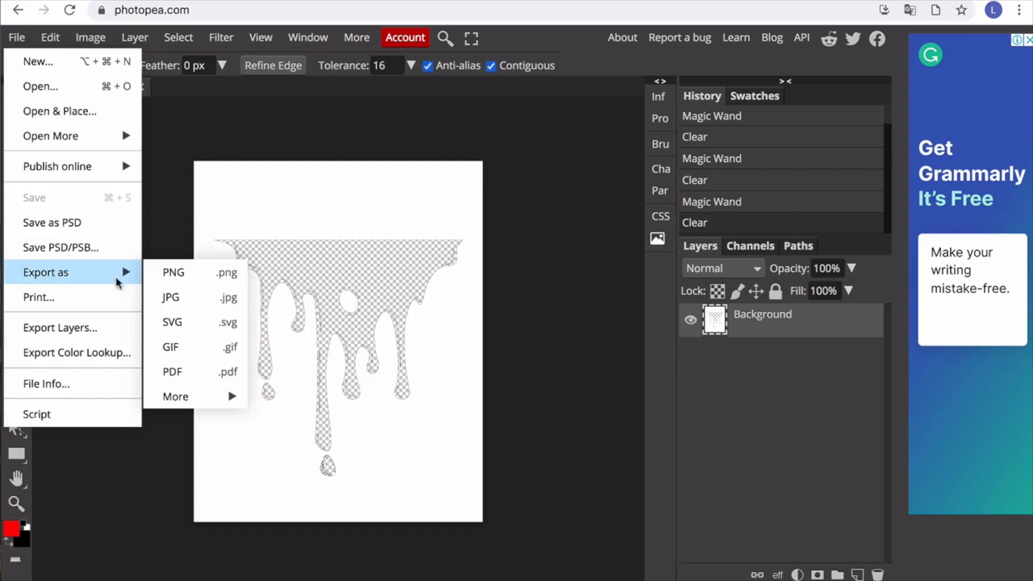
{"action": "left_click", "coordinate": [176, 275]}
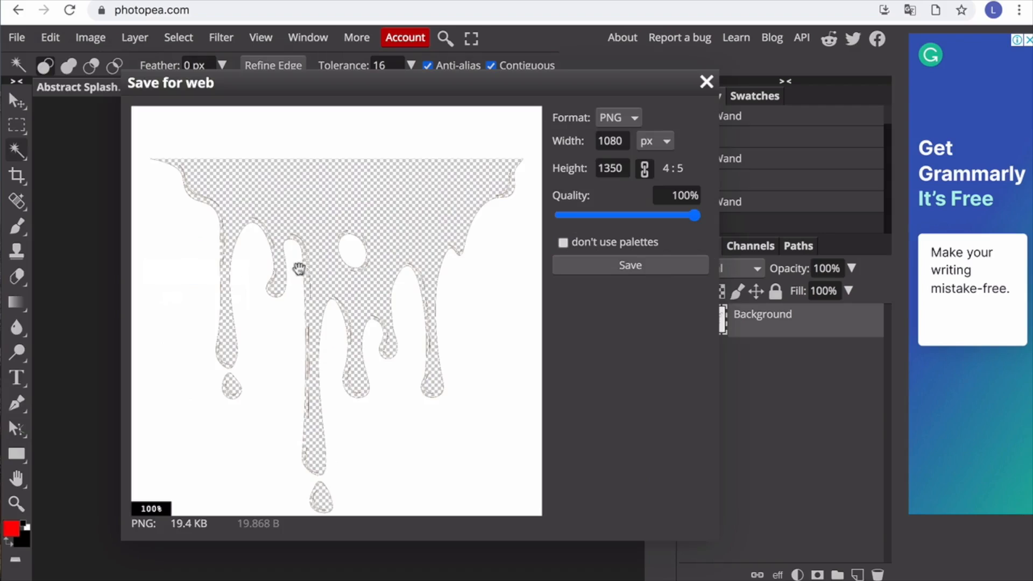
{"action": "left_click", "coordinate": [631, 267]}
{"action": "left_click", "coordinate": [707, 82]}
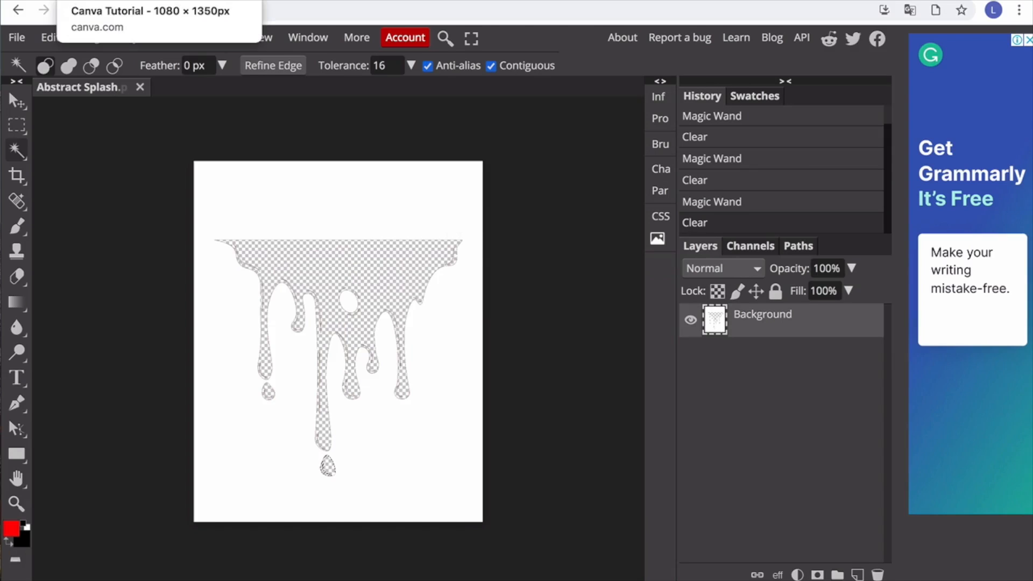
Switch back to the Canva Tutorial design and examine the sneaker and drip layout on page 2
{"action": "left_click", "coordinate": [107, 1]}
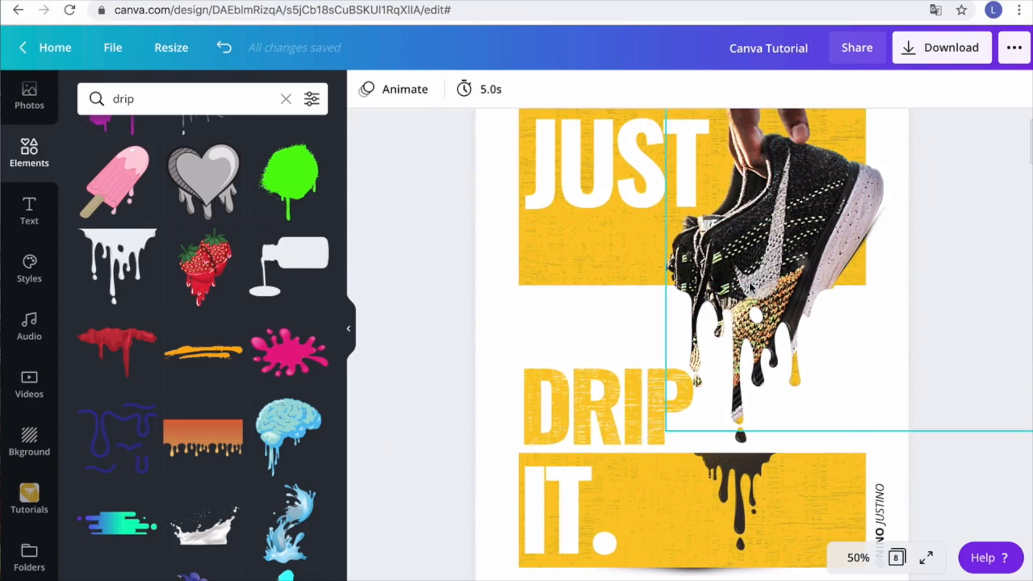
{"action": "scroll", "coordinate": [746, 311], "scroll_direction": "down", "scroll_amount": 4}
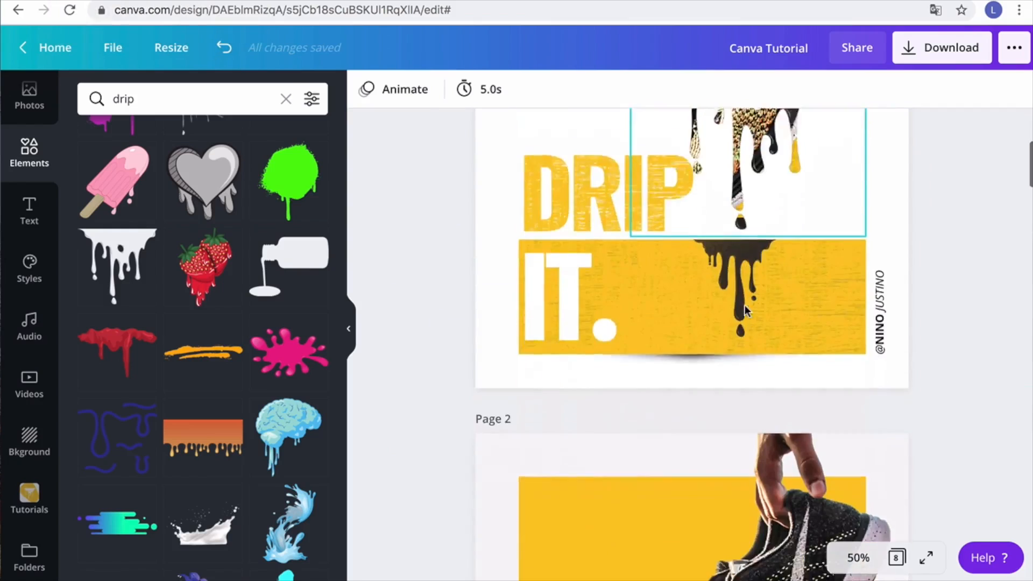
{"action": "scroll", "coordinate": [746, 310], "scroll_direction": "down", "scroll_amount": 5}
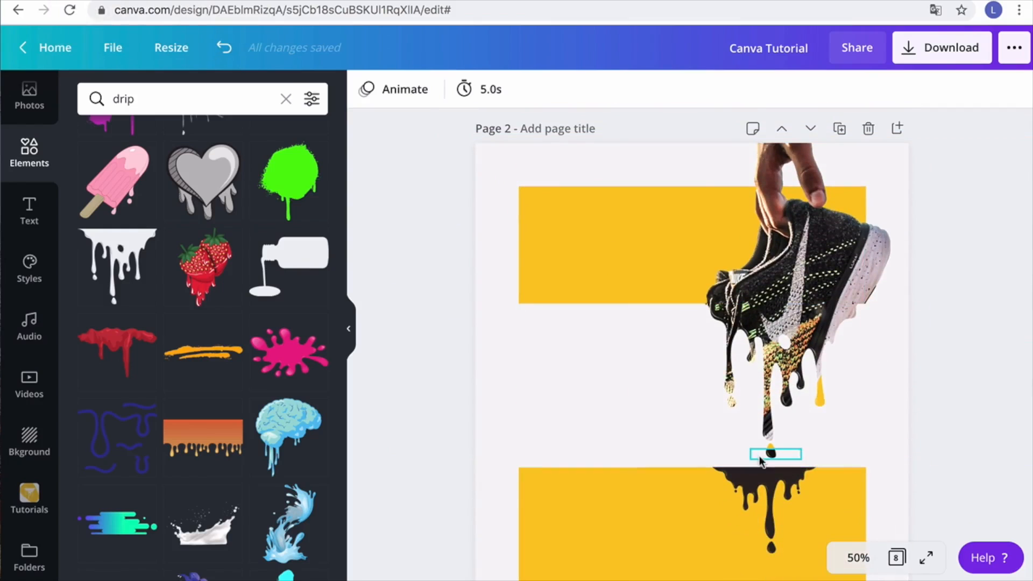
{"action": "scroll", "coordinate": [761, 461], "scroll_direction": "down", "scroll_amount": 2}
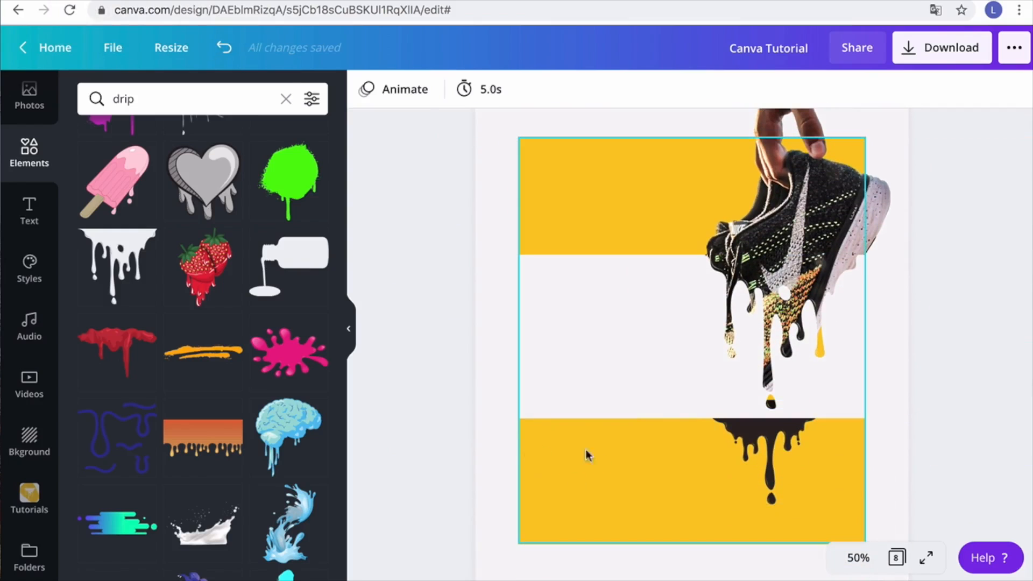